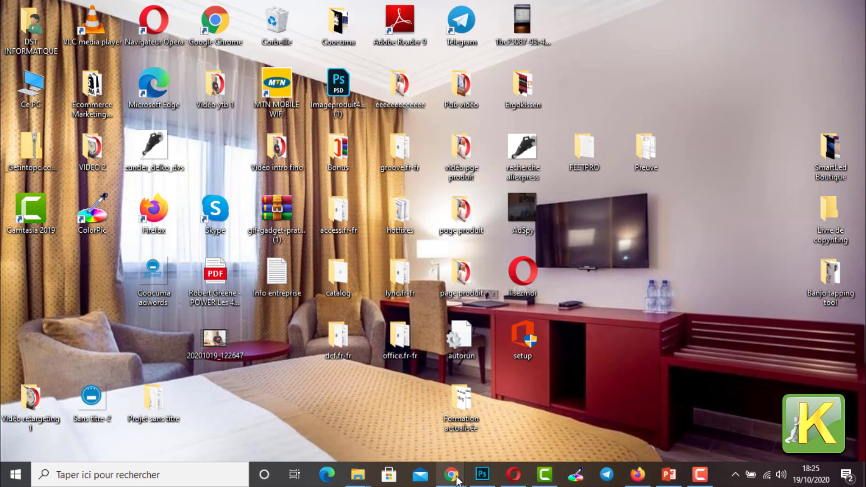
# Step: Switch to Chrome, close the Suivi FINANCIER spreadsheet and open Facebook
pyautogui.moveTo(451, 475)
pyautogui.click(487, 432)
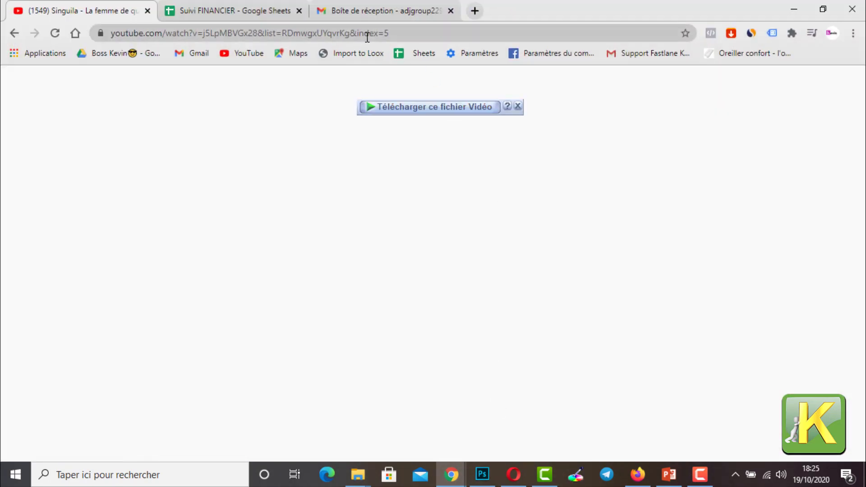
pyautogui.click(354, 32)
pyautogui.click(300, 10)
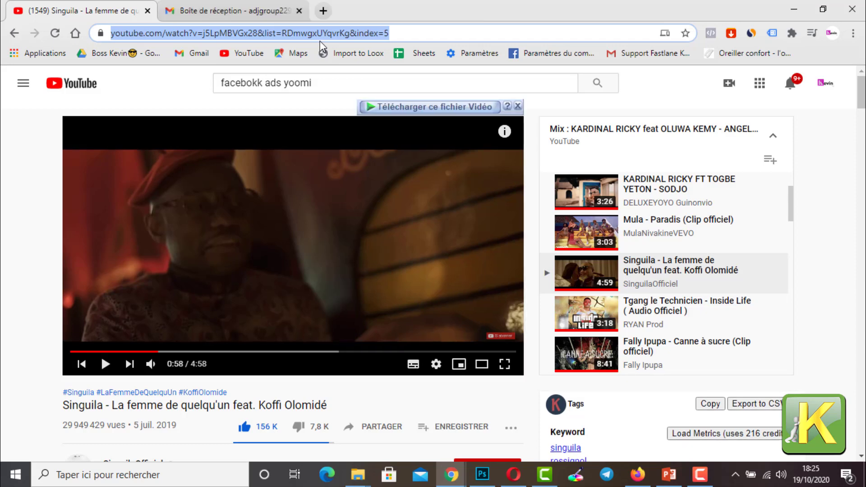
pyautogui.write('F')
pyautogui.press('Return')
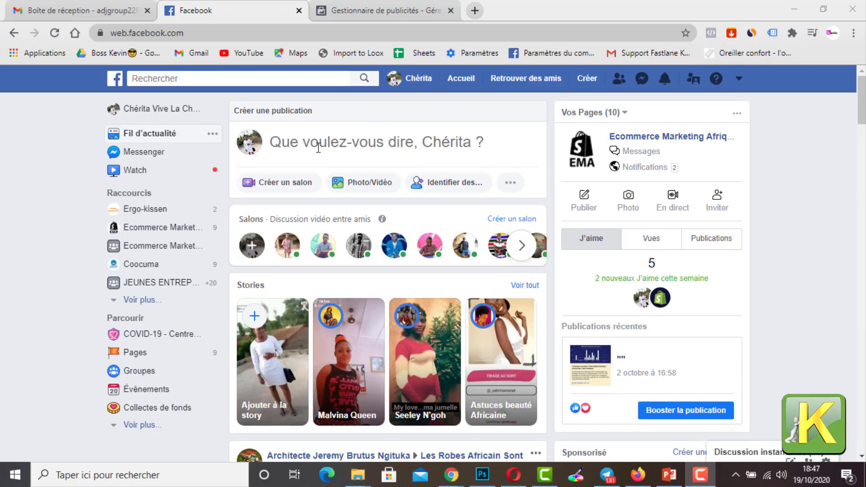
# Step: Go from the Facebook news feed to the ads manager and open the Business Manager home page
pyautogui.scroll(-10, 277, 164)
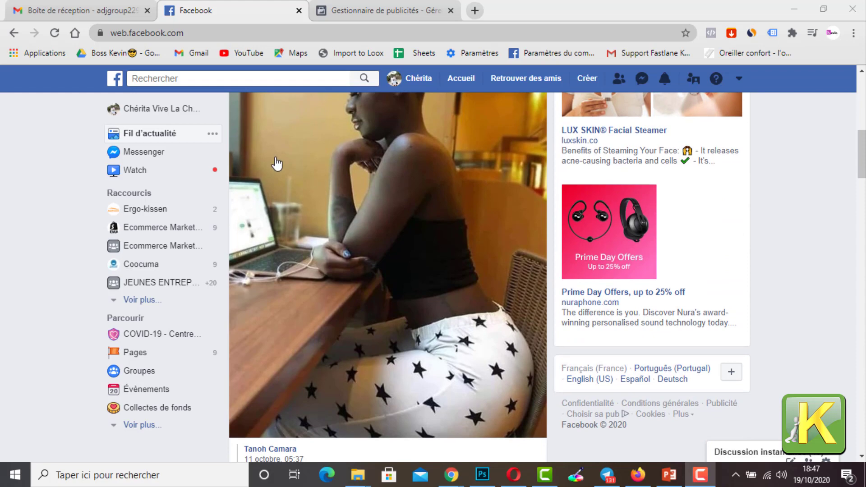
pyautogui.scroll(-10, 277, 164)
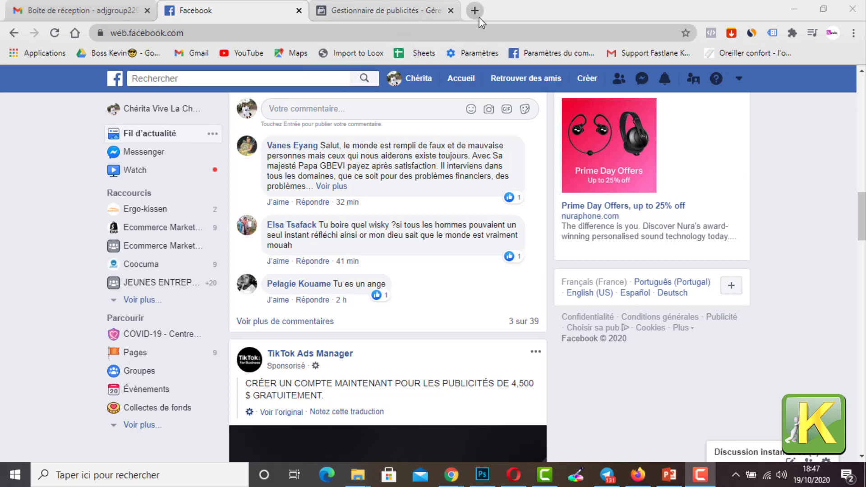
pyautogui.click(397, 10)
pyautogui.click(18, 81)
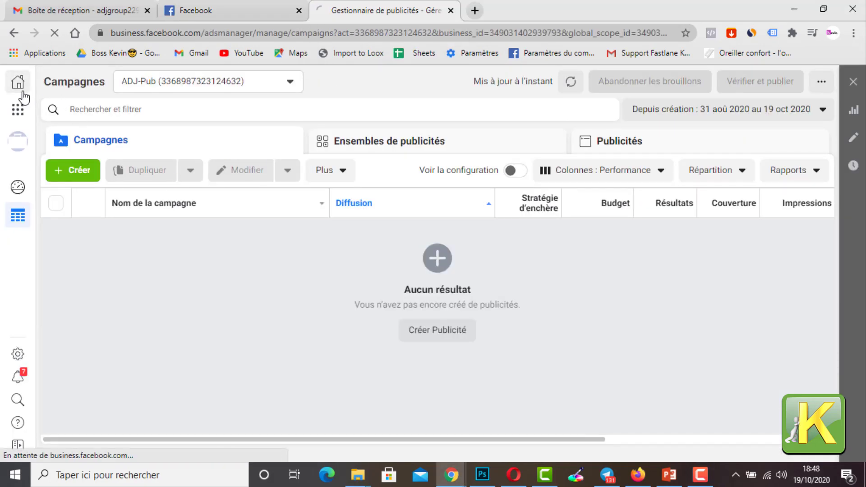
# Step: Enter the address business.facebook.com in a new browser tab without loading it
pyautogui.click(474, 10)
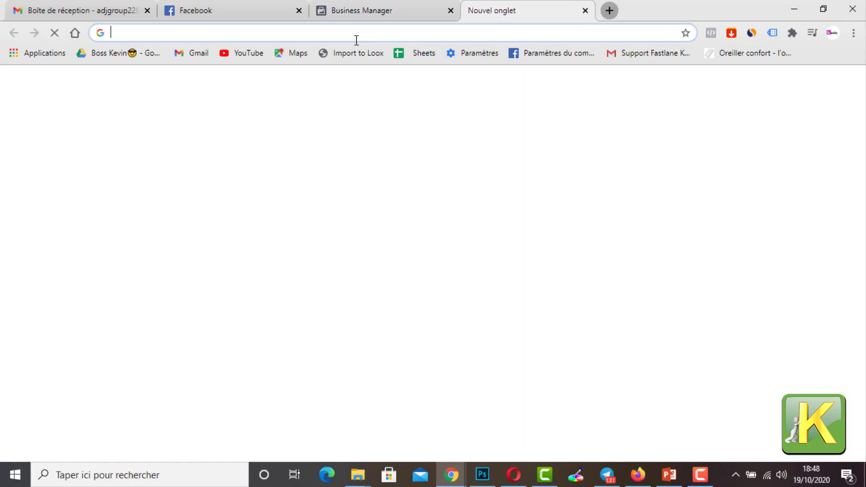
pyautogui.write('bus')
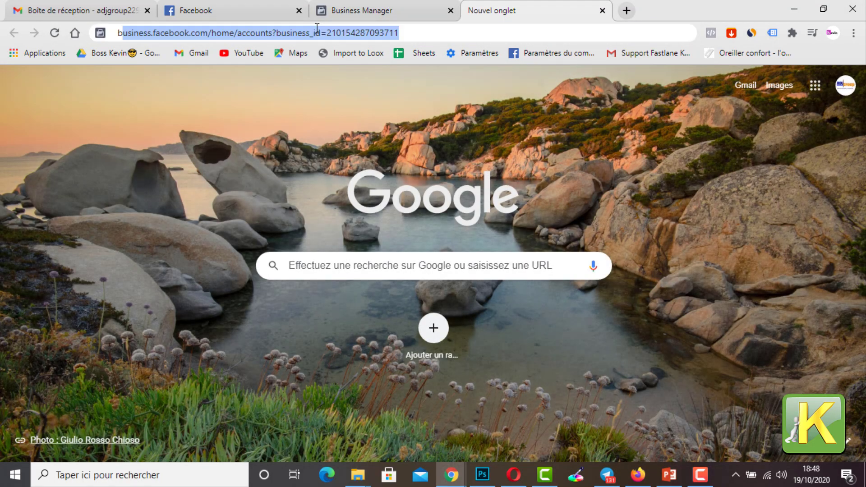
pyautogui.click(317, 29)
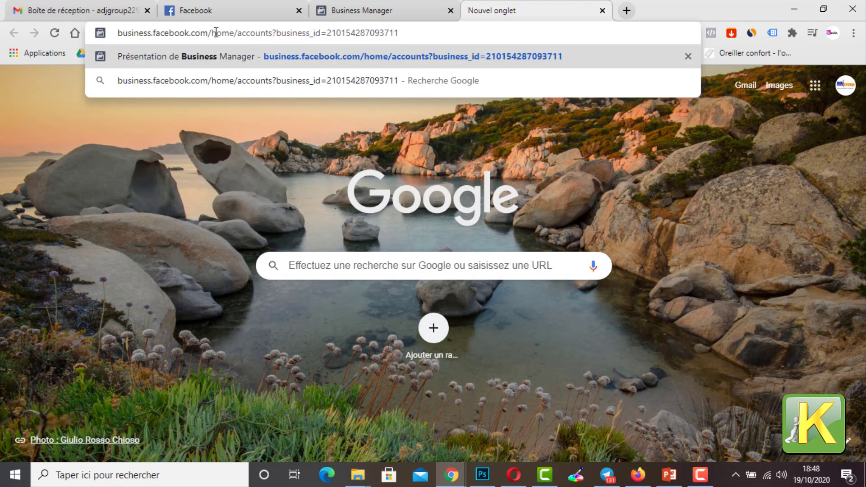
pyautogui.moveTo(209, 32); pyautogui.dragTo(466, 27)
pyautogui.press('BackSpace')
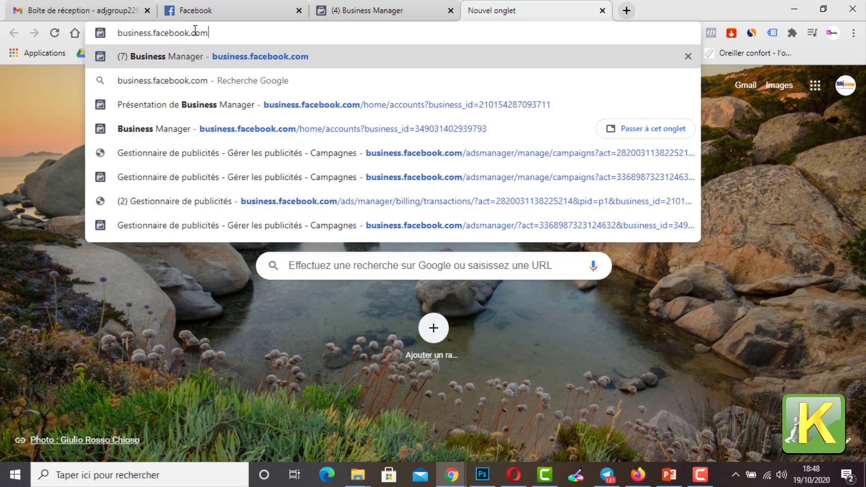
pyautogui.moveTo(218, 33); pyautogui.dragTo(118, 32)
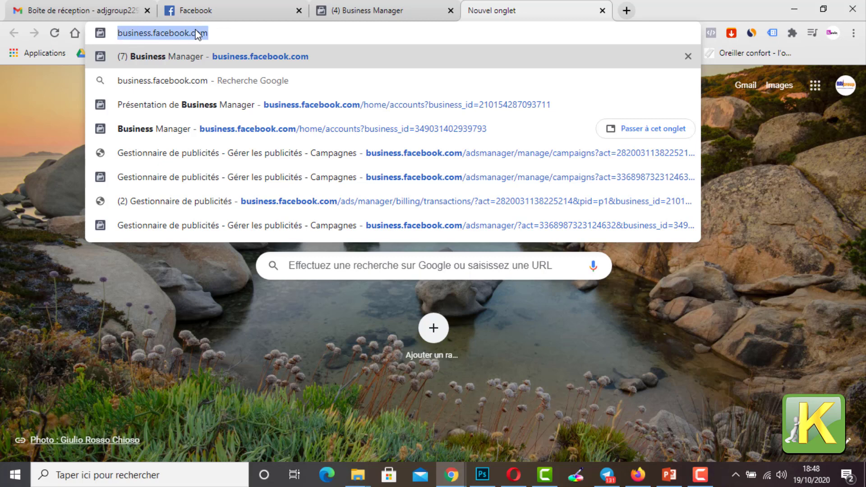
pyautogui.moveTo(215, 35); pyautogui.dragTo(116, 32)
pyautogui.click(267, 32)
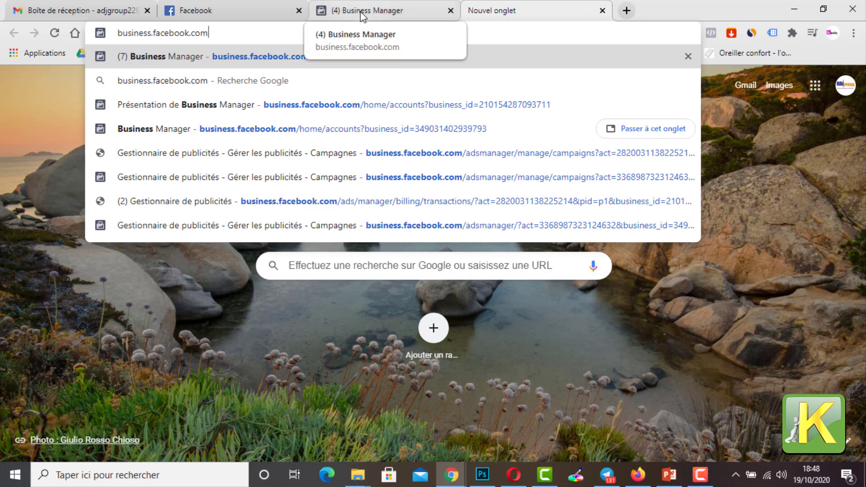
# Step: Review the Business Manager home page and open Paramètres d'entreprise
pyautogui.click(376, 18)
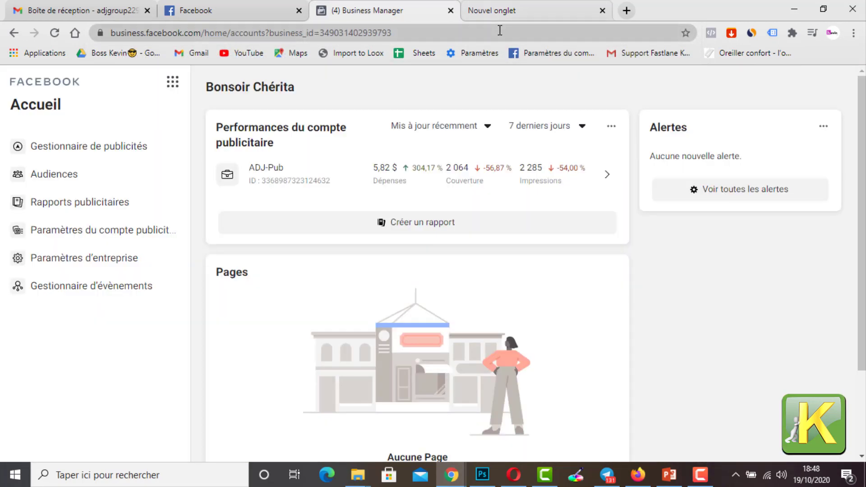
pyautogui.click(513, 18)
pyautogui.click(410, 12)
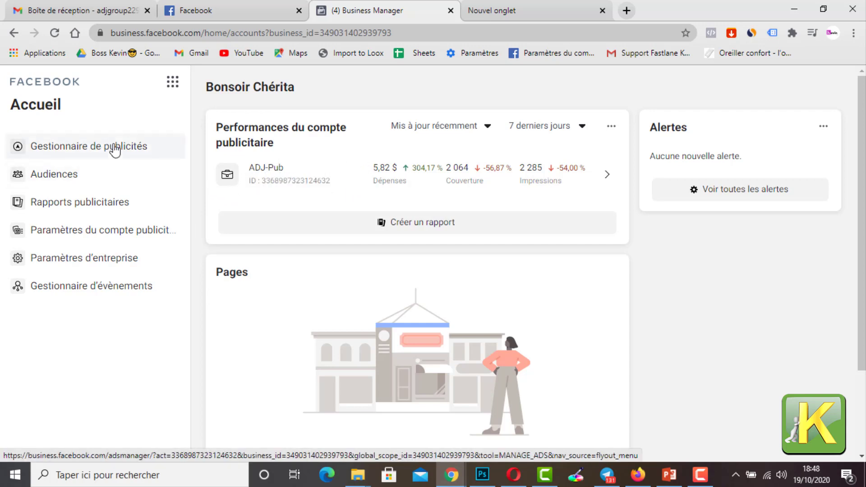
pyautogui.click(570, 5)
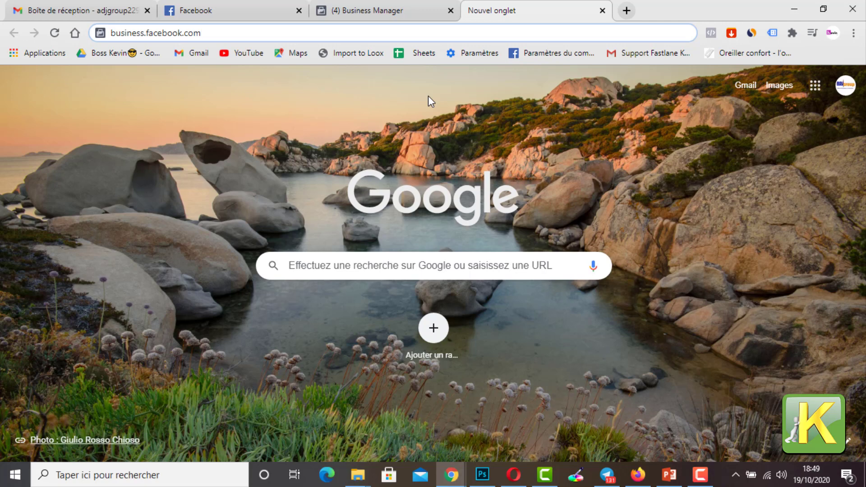
pyautogui.click(406, 5)
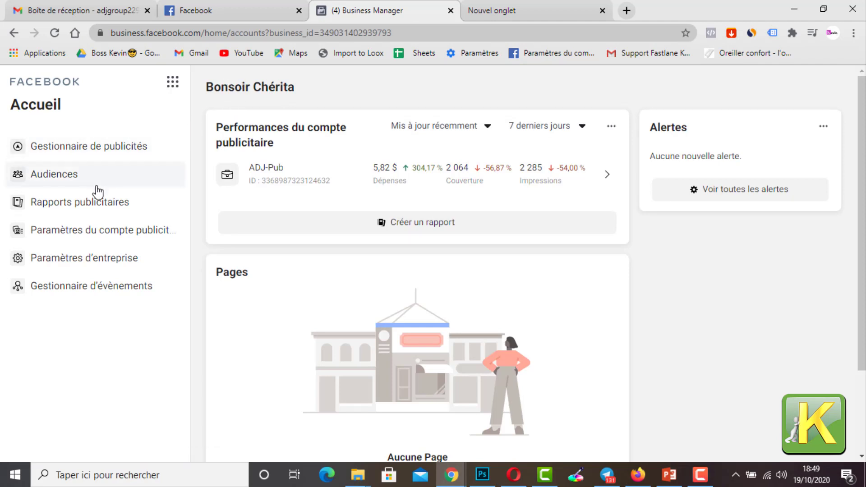
pyautogui.scroll(-3, 88, 225)
pyautogui.scroll(1, 106, 228)
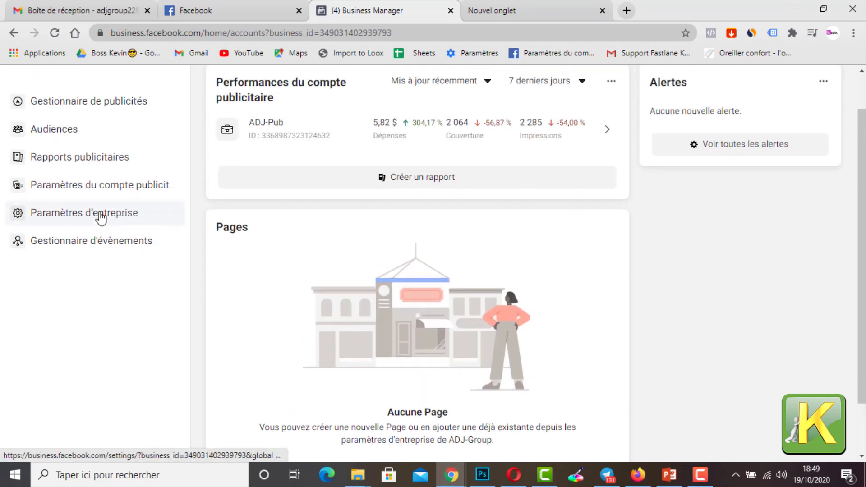
pyautogui.scroll(1, 253, 199)
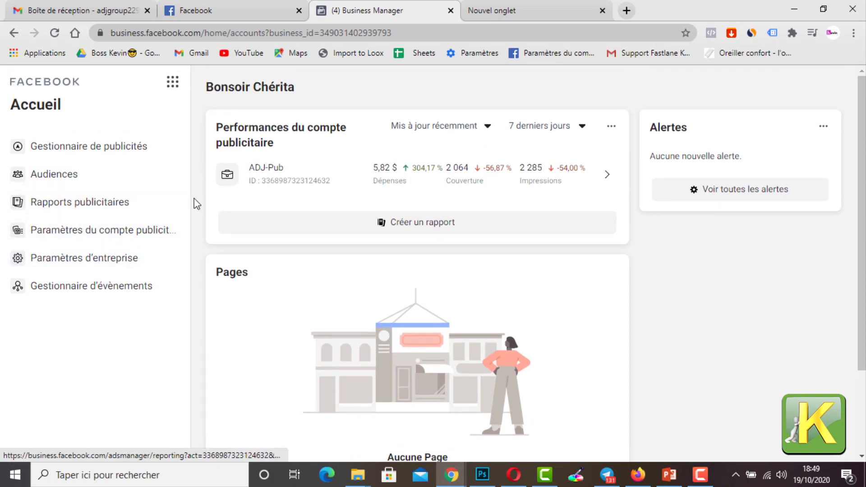
pyautogui.click(114, 264)
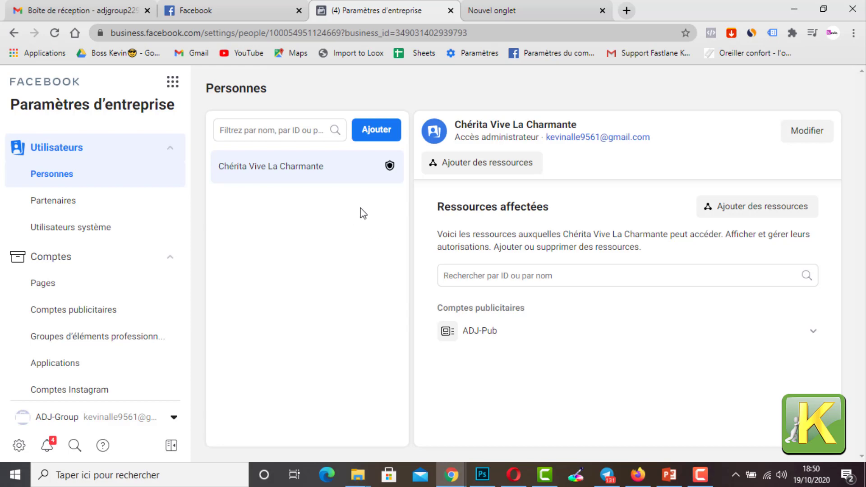
# Step: Search the web for the Shopify login and open the Oxpress Store admin home page
pyautogui.click(526, 12)
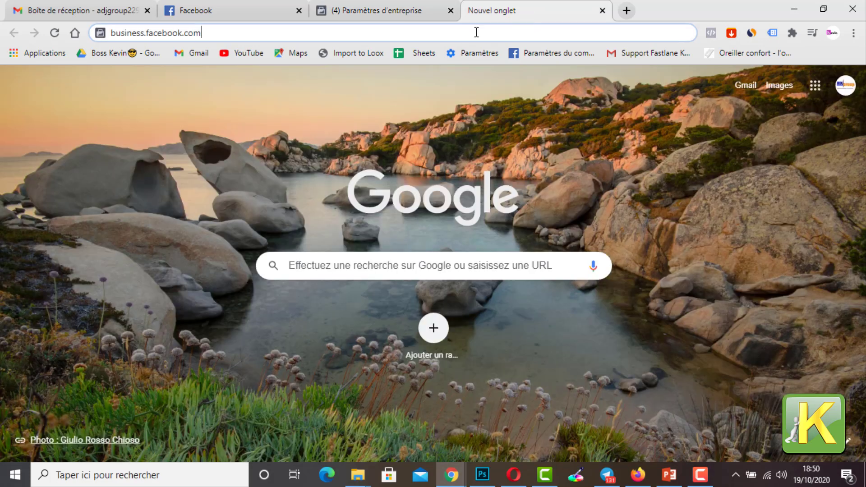
pyautogui.moveTo(458, 33); pyautogui.dragTo(60, 48)
pyautogui.write('log')
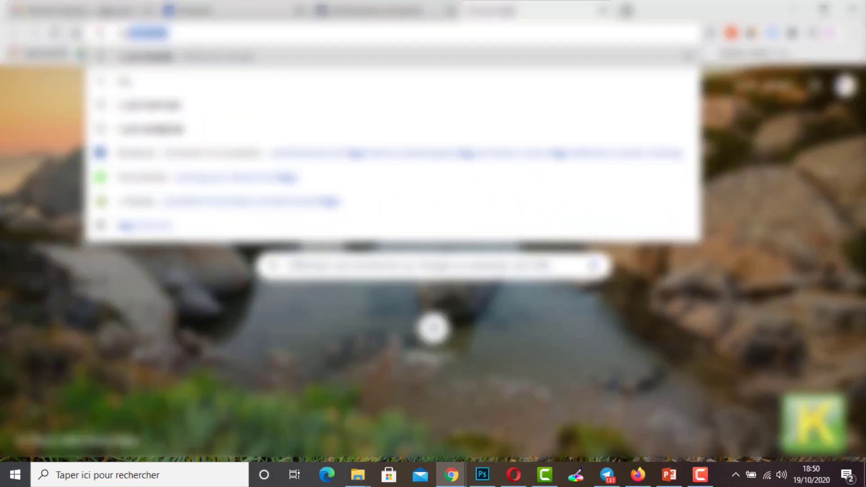
pyautogui.press('Return')
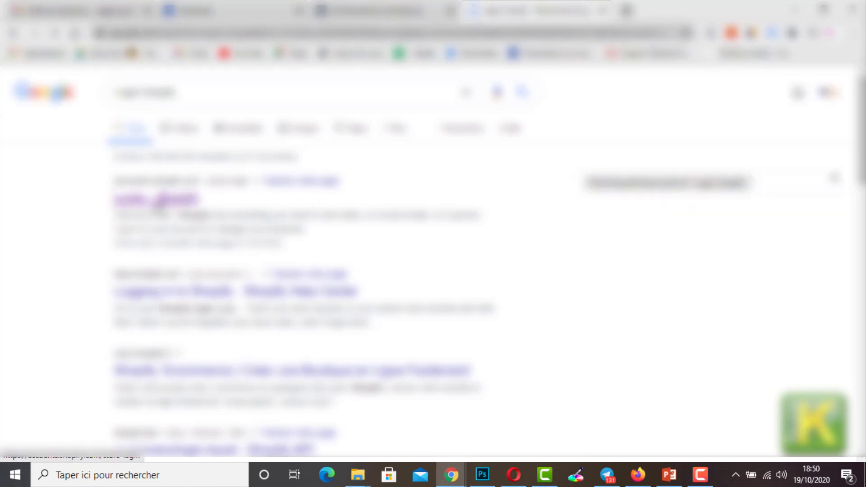
pyautogui.click(158, 202)
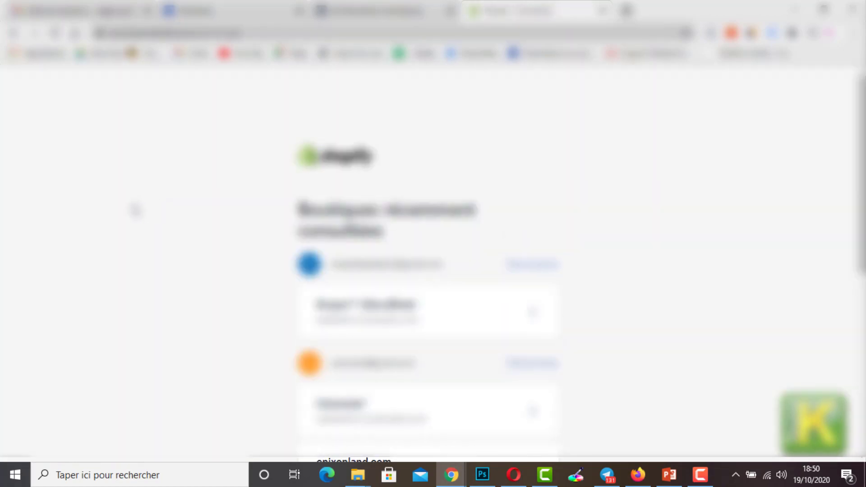
pyautogui.scroll(-8, 351, 243)
pyautogui.click(363, 319)
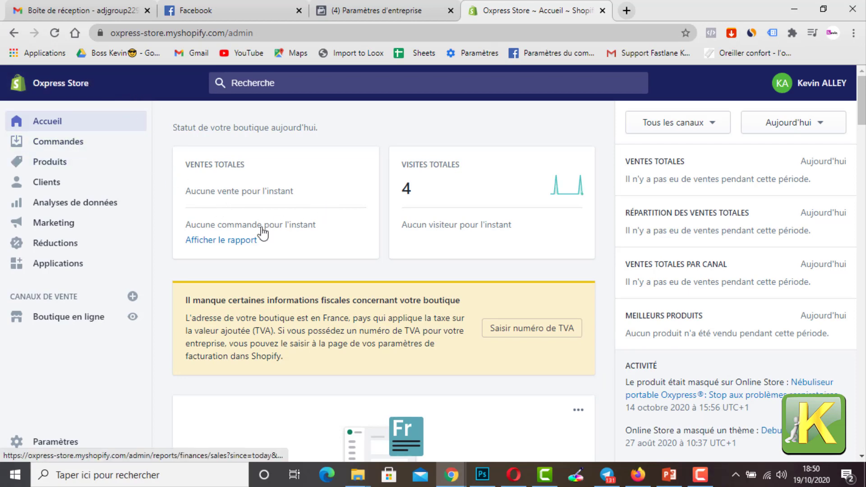
pyautogui.scroll(-5, 262, 242)
pyautogui.scroll(5, 264, 242)
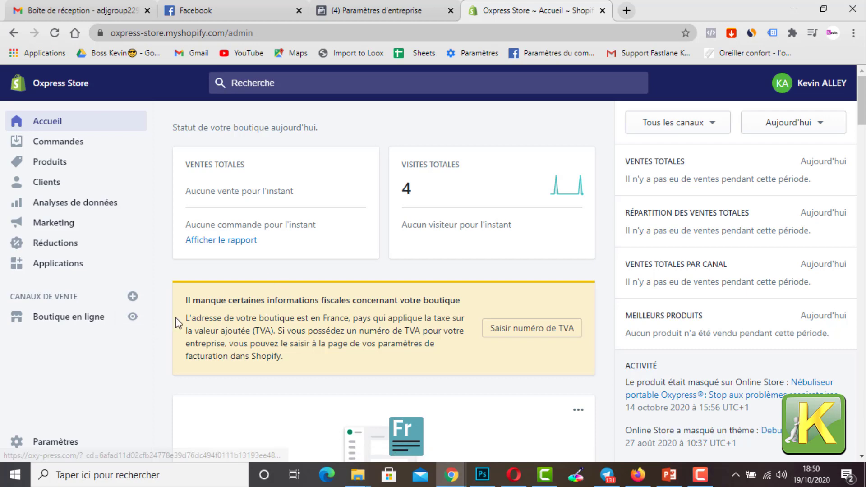
pyautogui.scroll(-6, 282, 262)
pyautogui.scroll(6, 282, 267)
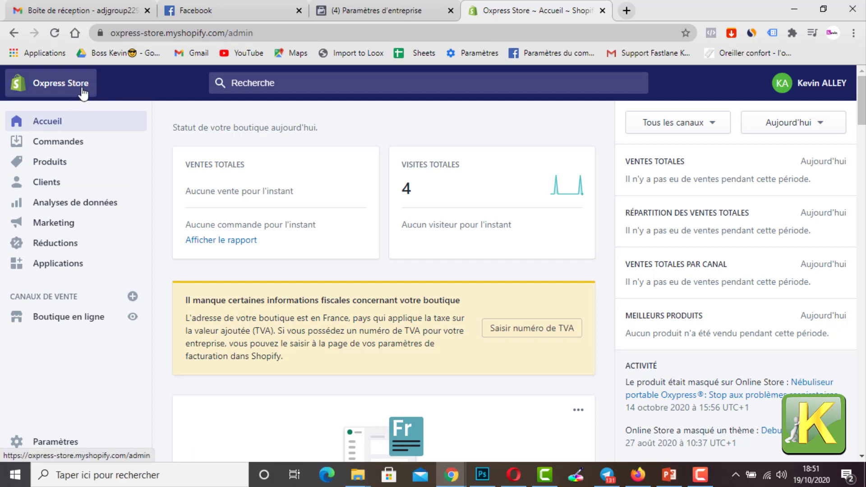
# Step: Start creating a Facebook Page in the business settings' Pages section with the category Marque ou produit
pyautogui.click(352, 7)
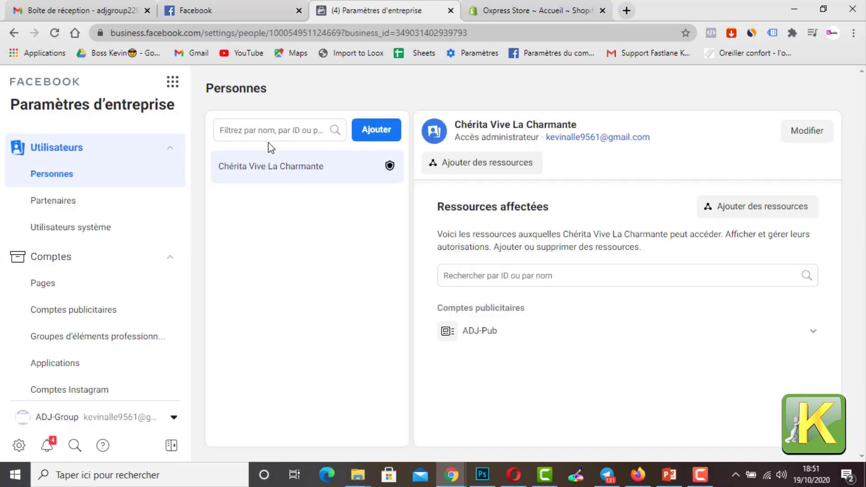
pyautogui.click(82, 291)
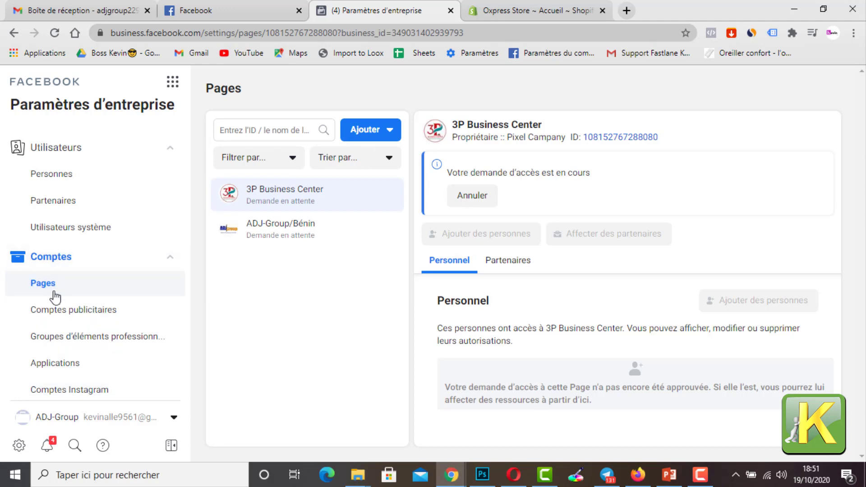
pyautogui.click(383, 130)
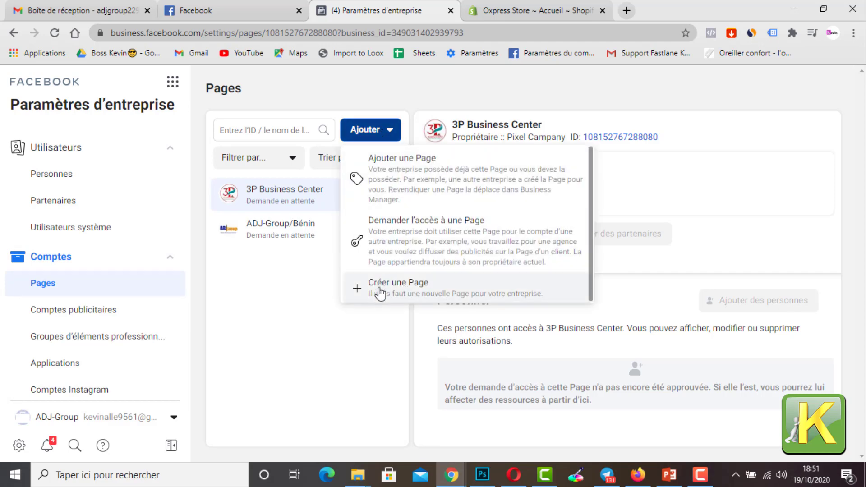
pyautogui.click(399, 288)
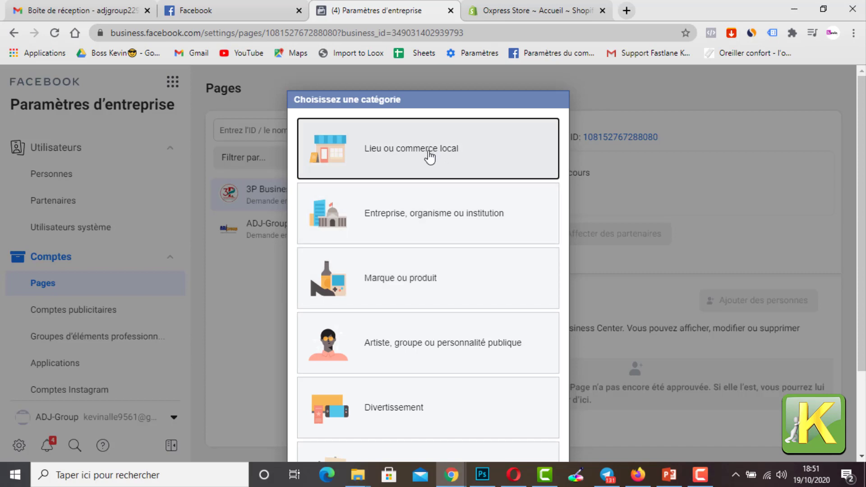
pyautogui.scroll(-2, 406, 217)
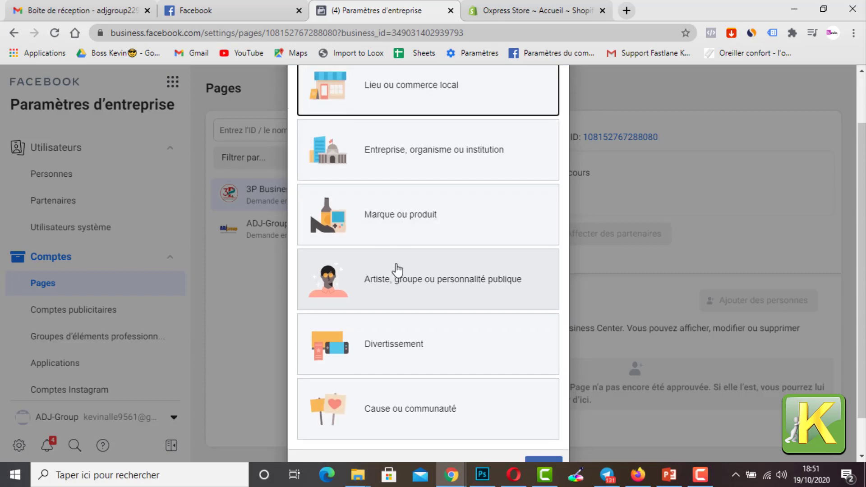
pyautogui.click(417, 234)
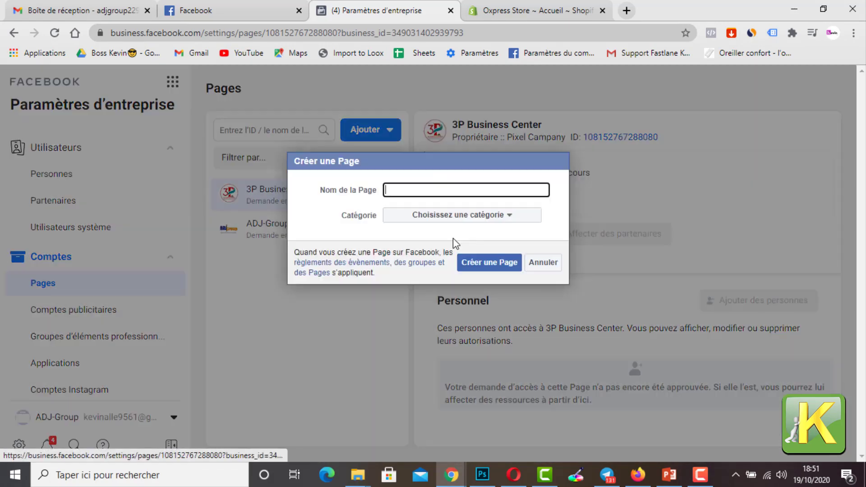
# Step: Name the new Facebook Page Oxypress Eu, set its category to Site web, and create it
pyautogui.click(433, 190)
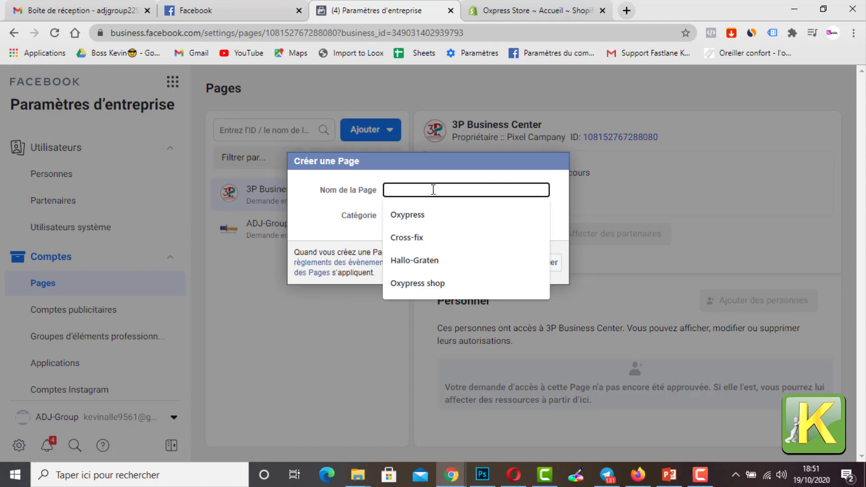
pyautogui.click(440, 215)
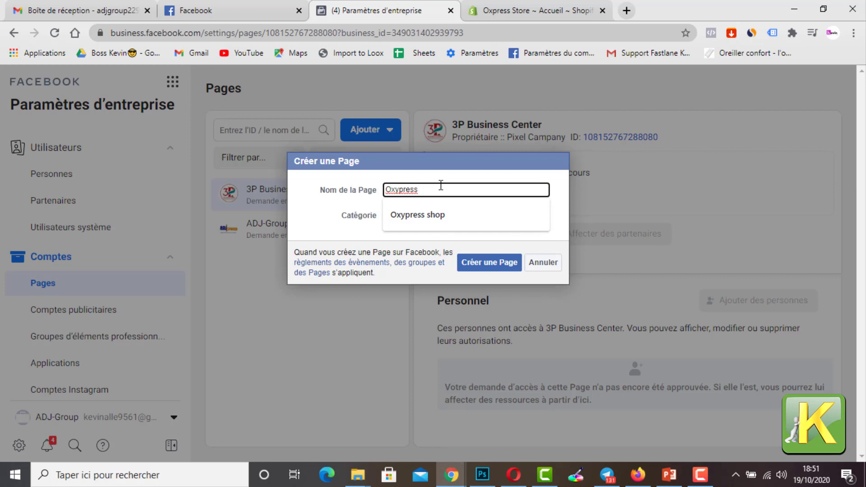
pyautogui.write('Eu')
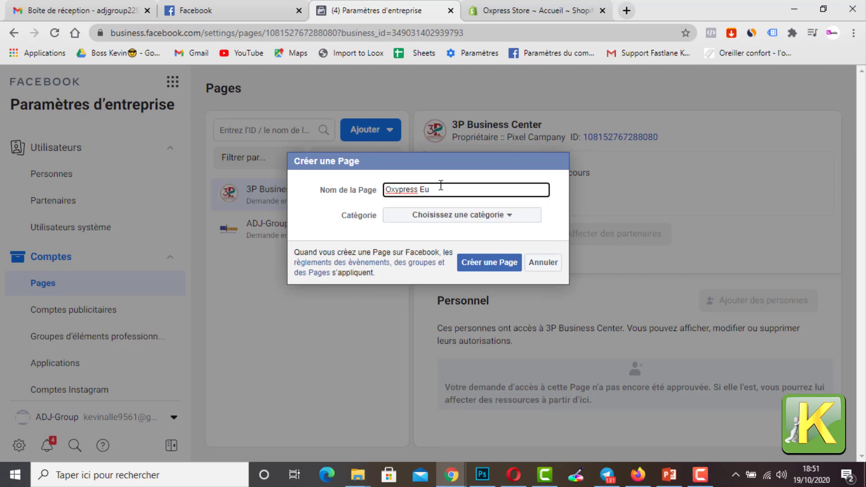
pyautogui.click(435, 235)
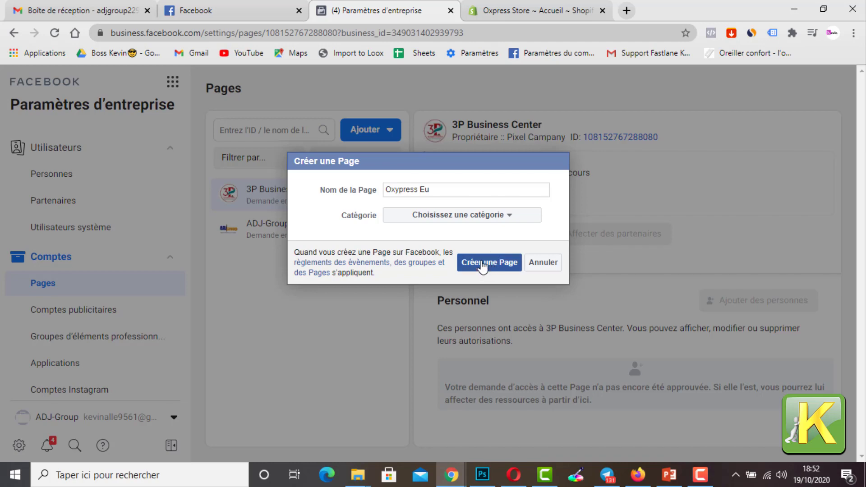
pyautogui.click(440, 221)
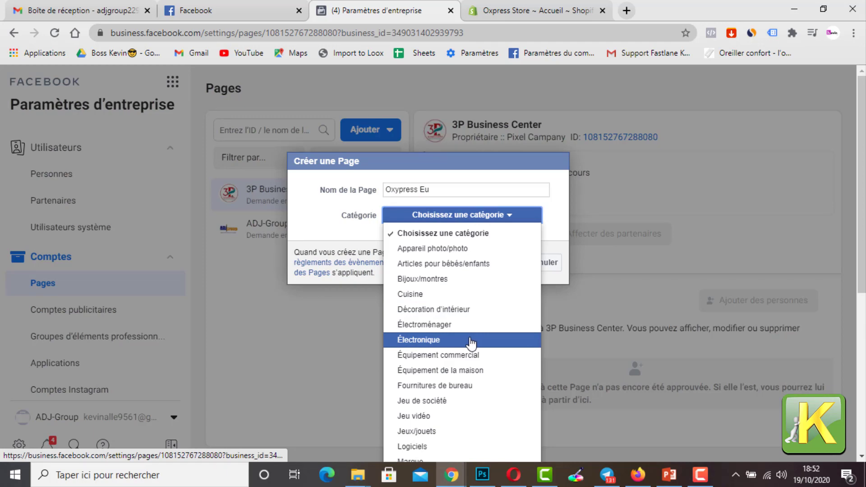
pyautogui.scroll(-4, 429, 329)
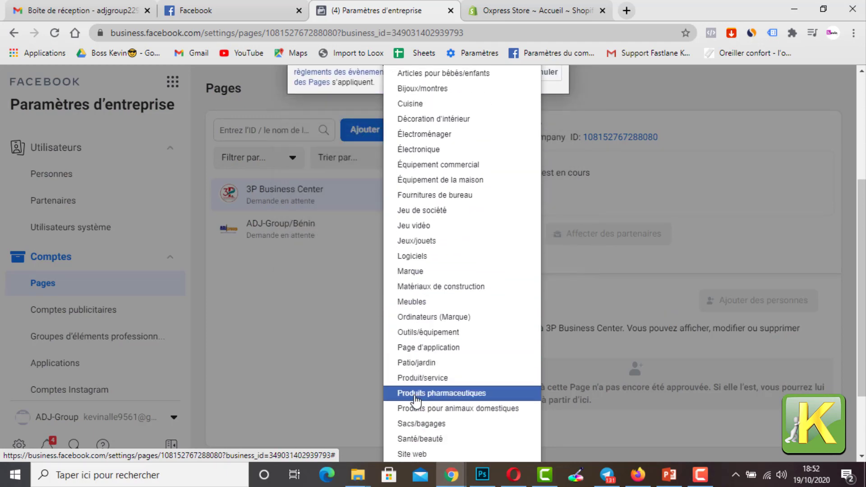
pyautogui.scroll(-2, 415, 400)
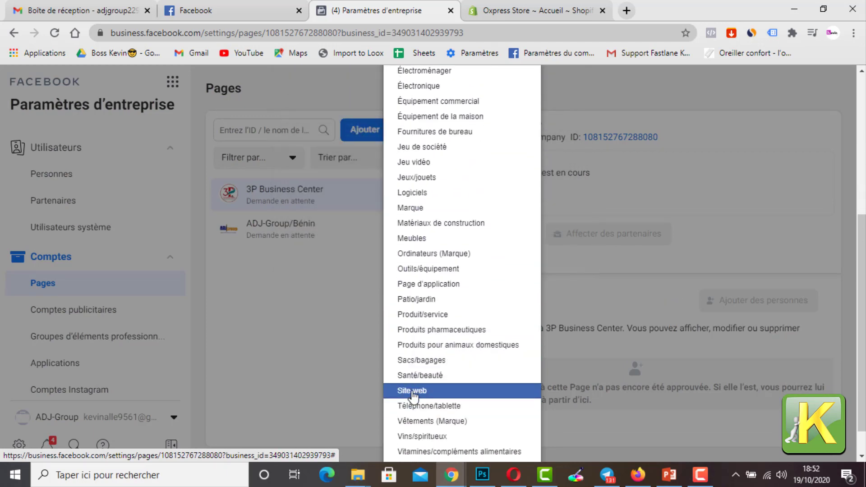
pyautogui.click(412, 391)
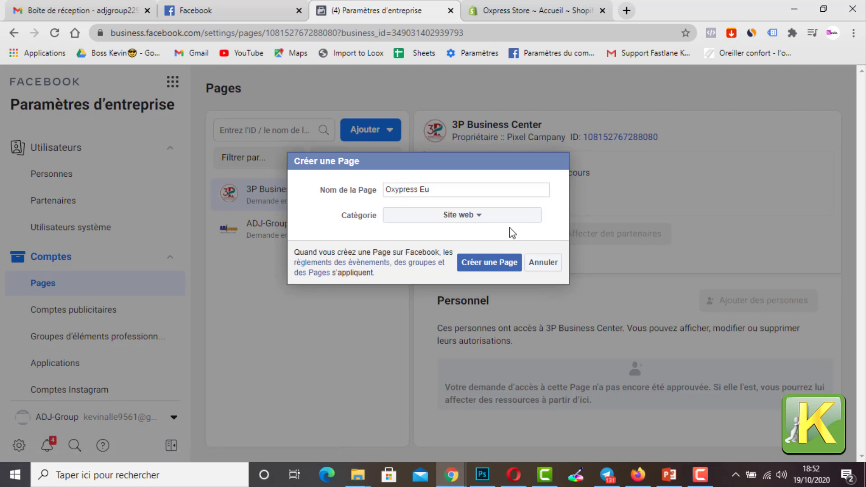
pyautogui.click(479, 266)
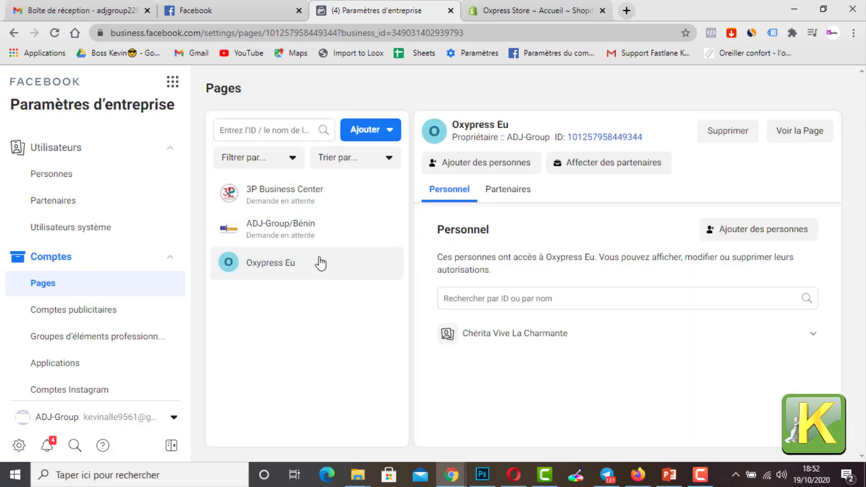
# Step: Open the Oxypress Eu Page from the business settings and dismiss the Page management notice above the cover area
pyautogui.click(812, 135)
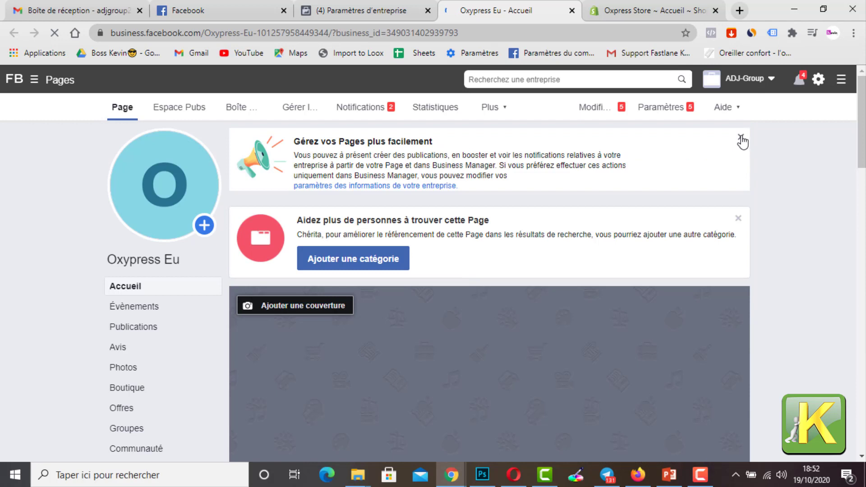
pyautogui.click(742, 138)
pyautogui.click(739, 140)
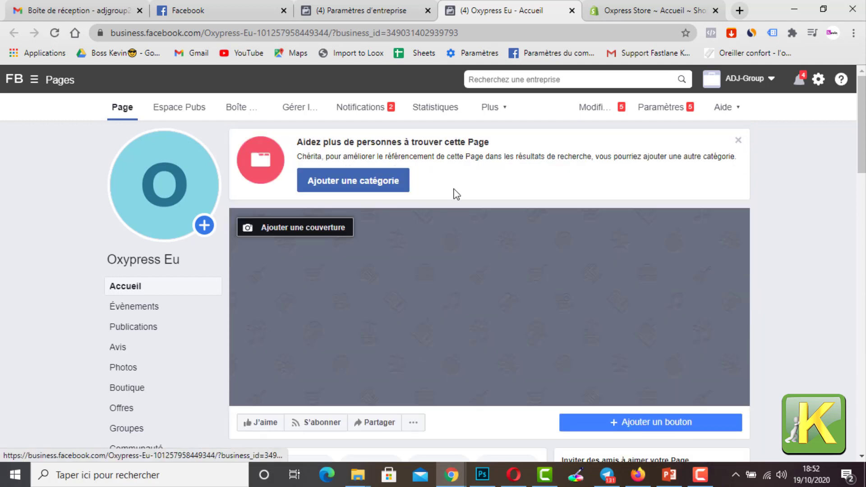
pyautogui.click(166, 218)
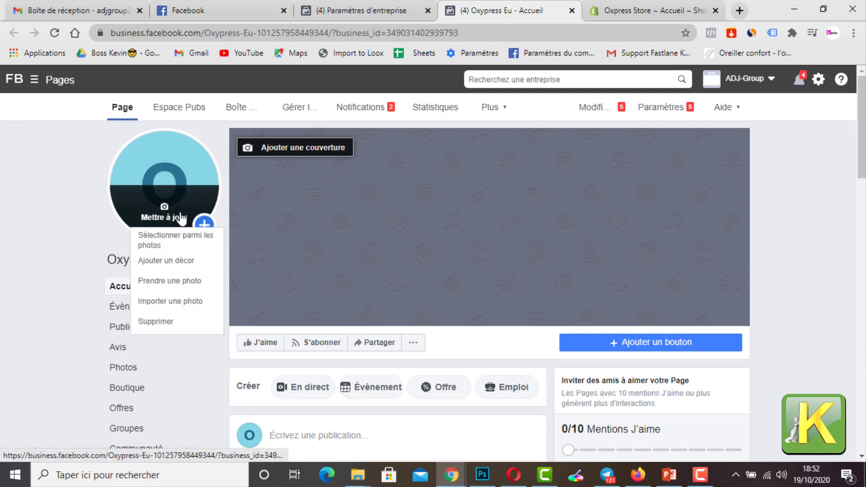
pyautogui.click(159, 304)
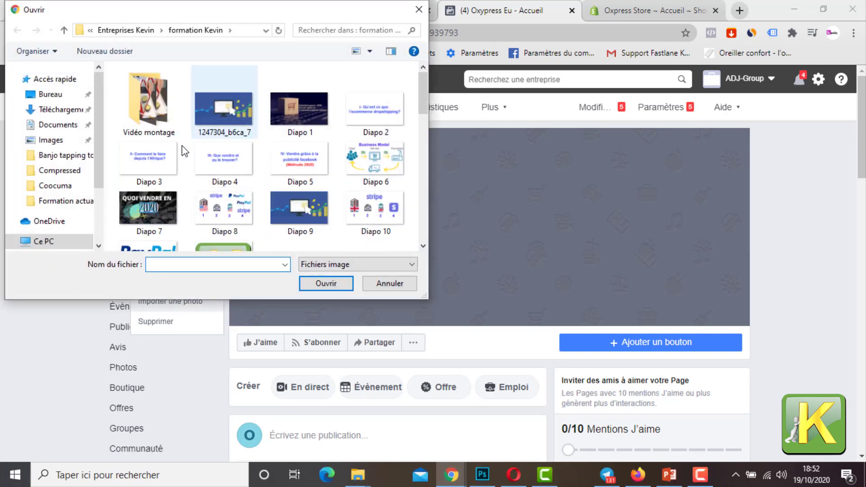
pyautogui.scroll(-5, 257, 146)
pyautogui.scroll(3, 257, 145)
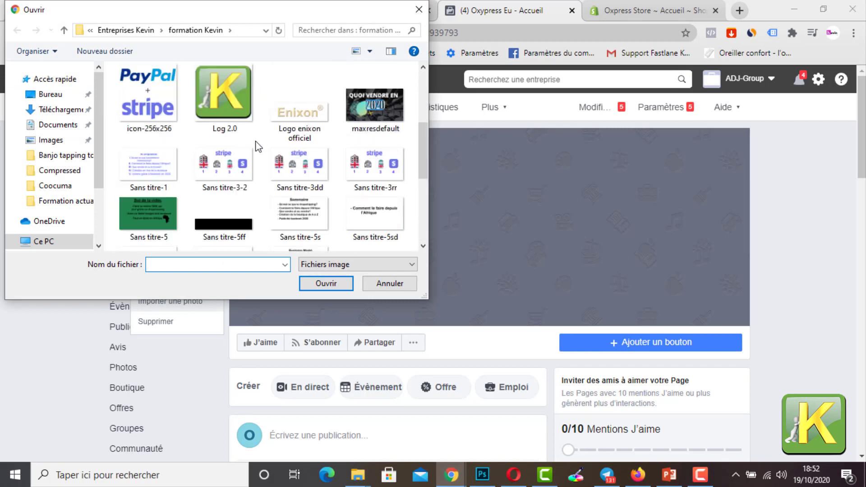
pyautogui.doubleClick(231, 110)
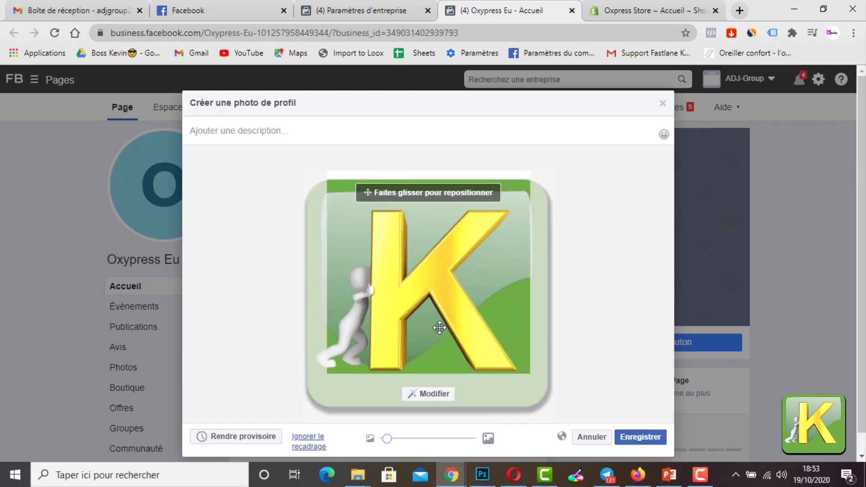
# Step: Reposition the profile photo, zoom it out fully so the whole logo fits the crop, and save it
pyautogui.moveTo(437, 325); pyautogui.dragTo(452, 367)
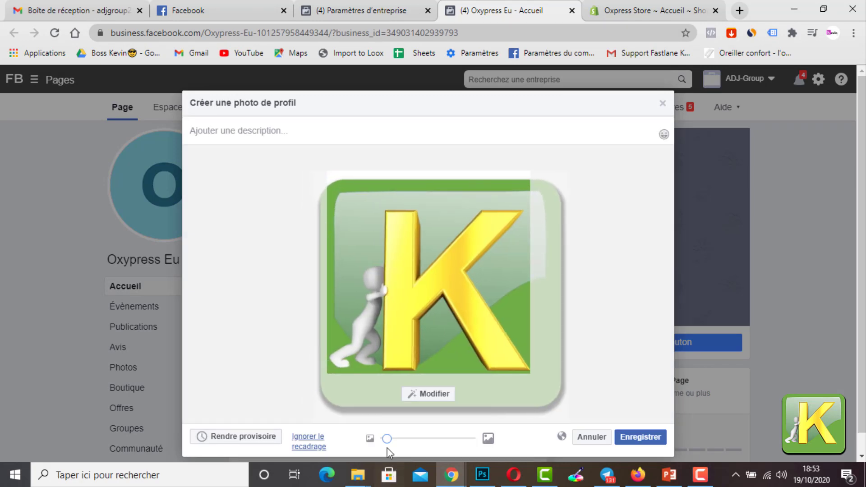
pyautogui.moveTo(386, 439); pyautogui.dragTo(354, 446)
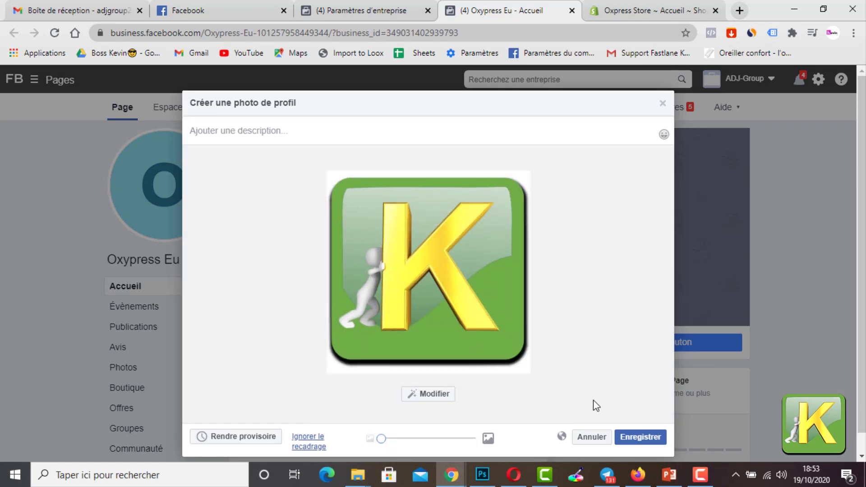
pyautogui.click(636, 434)
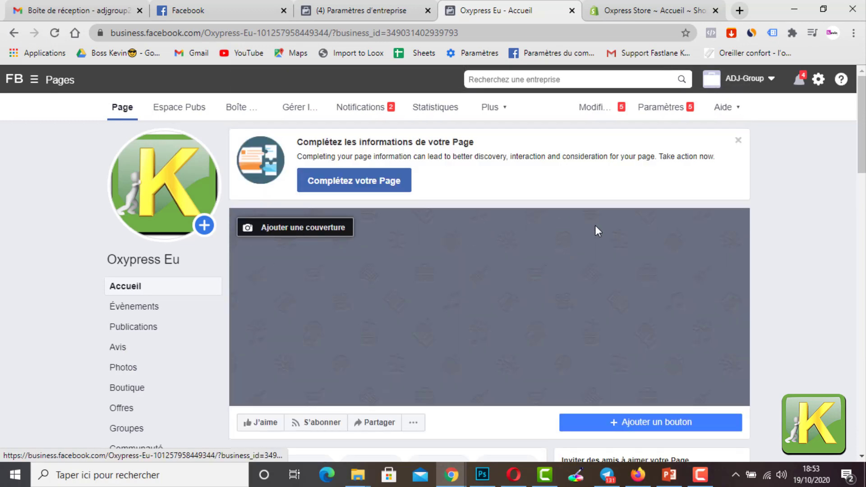
pyautogui.click(318, 238)
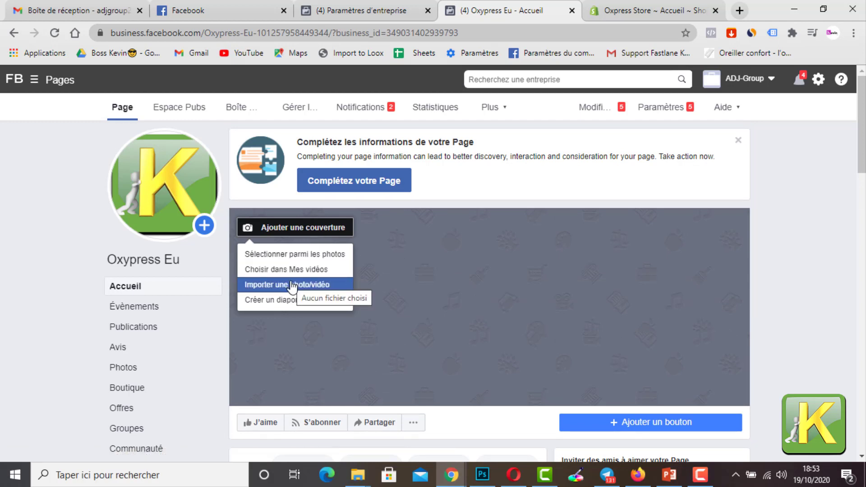
pyautogui.click(70, 186)
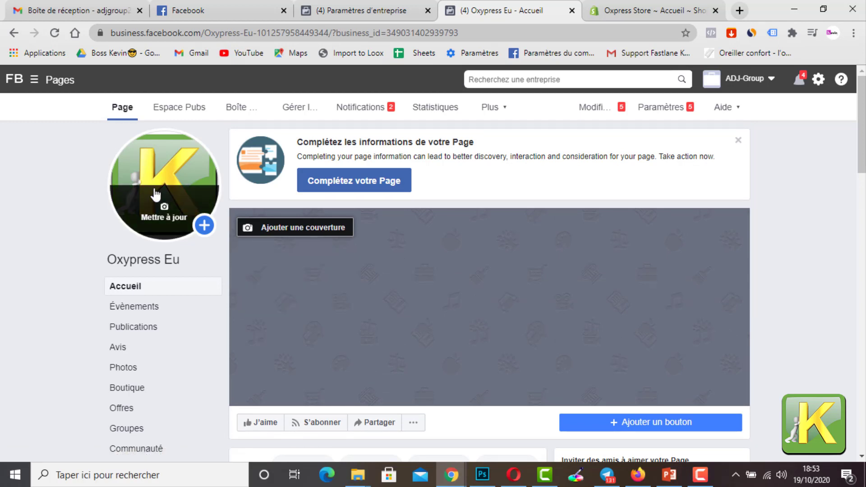
pyautogui.moveTo(115, 181)
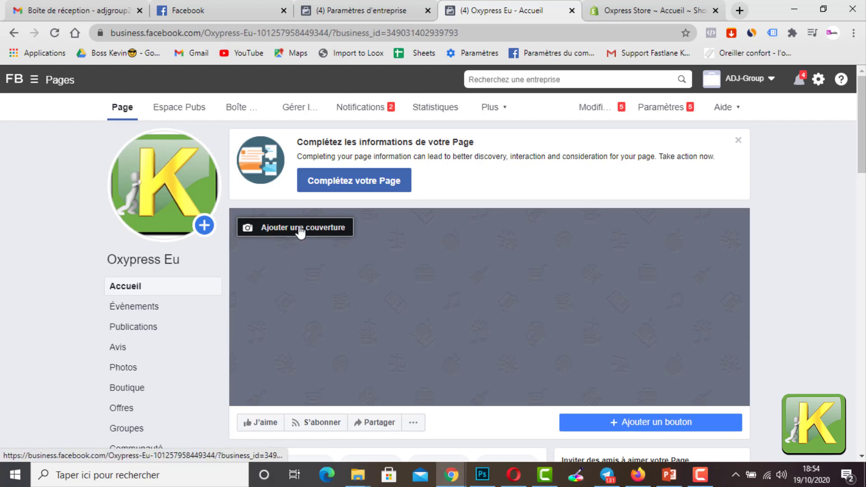
# Step: Import the image 1247304_b6ca_7 from the formation Kevin folder as the Page's cover photo and save it
pyautogui.click(300, 229)
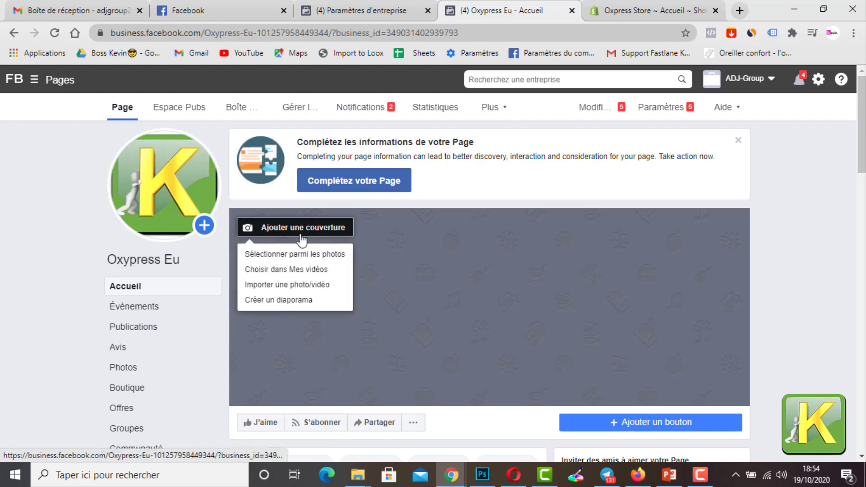
pyautogui.click(283, 290)
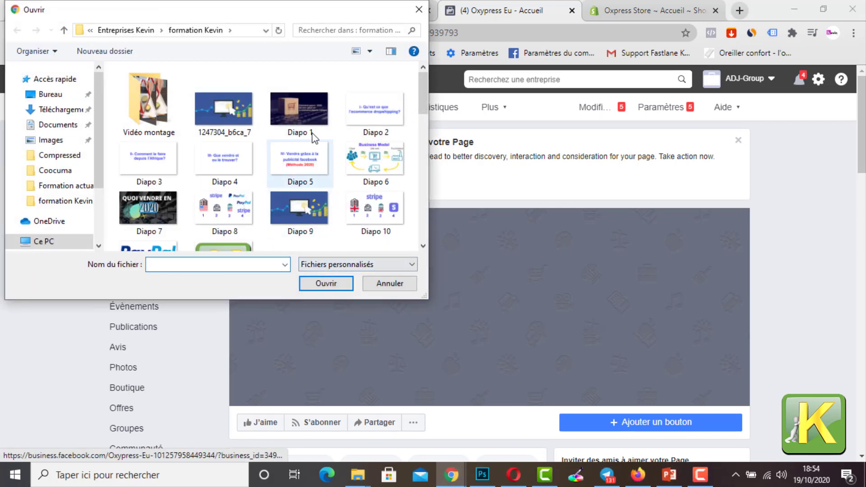
pyautogui.scroll(-5, 252, 135)
pyautogui.scroll(-3, 291, 149)
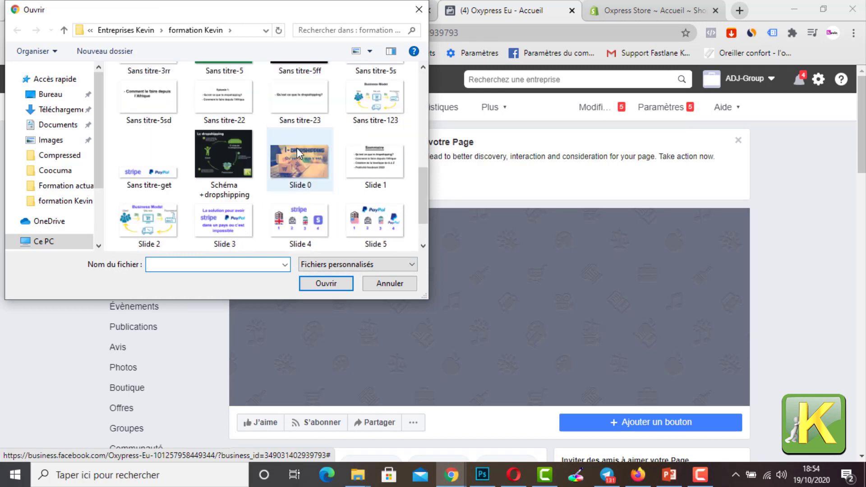
pyautogui.scroll(2, 261, 178)
pyautogui.scroll(-2, 293, 183)
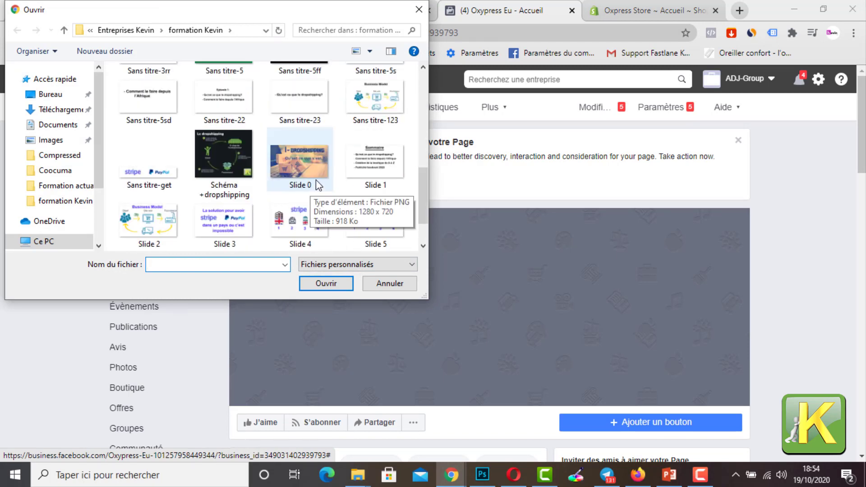
pyautogui.scroll(6, 311, 181)
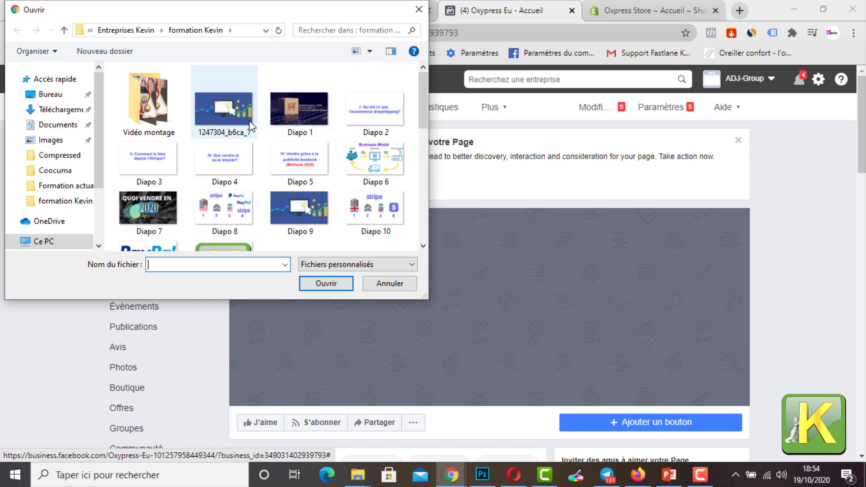
pyautogui.click(239, 127)
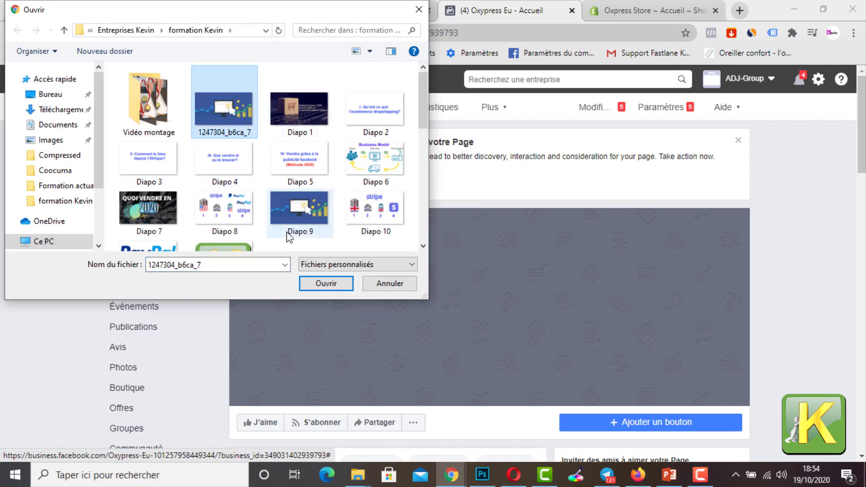
pyautogui.click(325, 284)
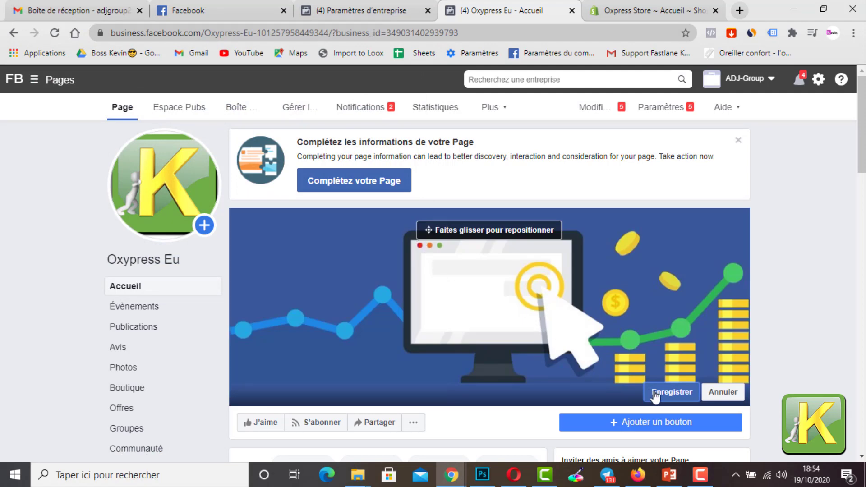
pyautogui.click(655, 396)
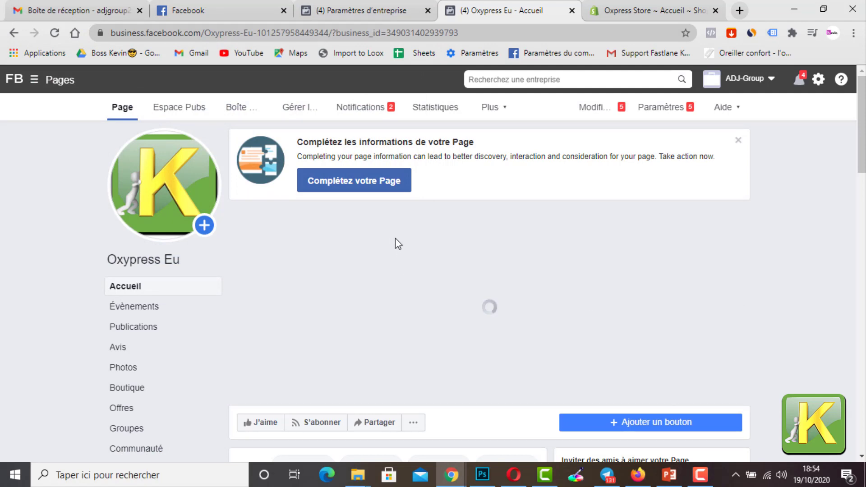
# Step: Look over the Oxypress Eu Page's home content and give the Page a like
pyautogui.scroll(-5, 496, 252)
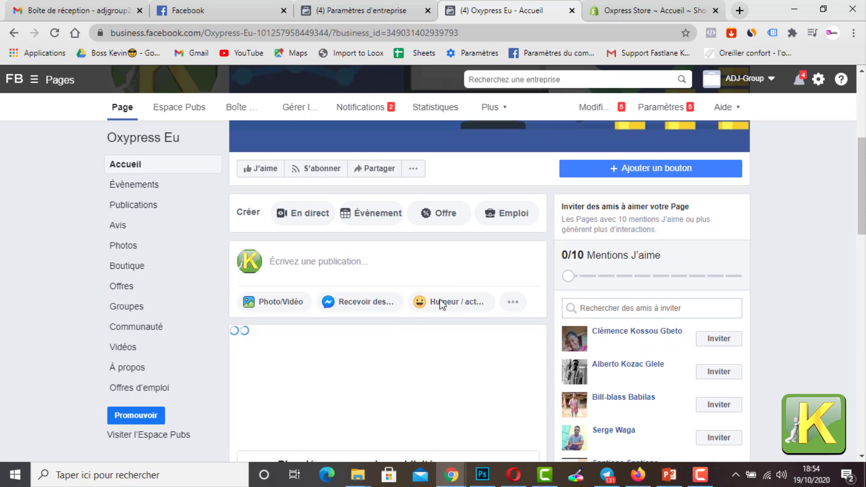
pyautogui.scroll(-10, 358, 272)
pyautogui.scroll(9, 358, 278)
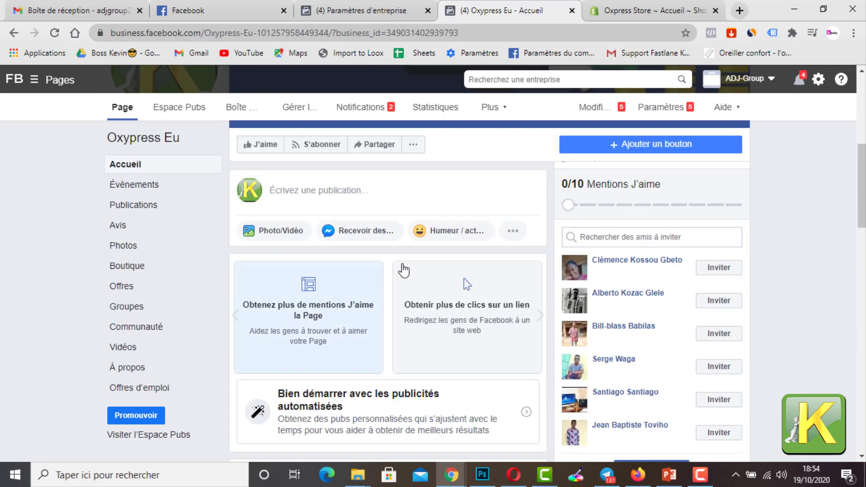
pyautogui.scroll(6, 404, 270)
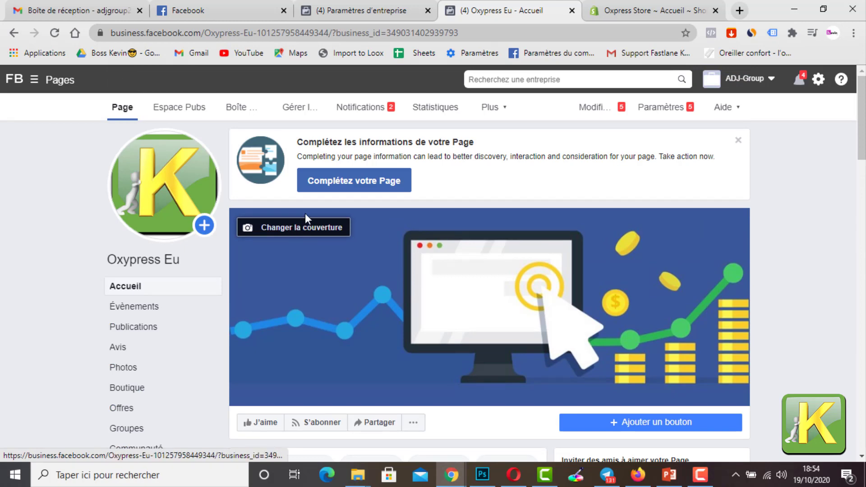
pyautogui.scroll(-4, 467, 226)
pyautogui.scroll(4, 464, 413)
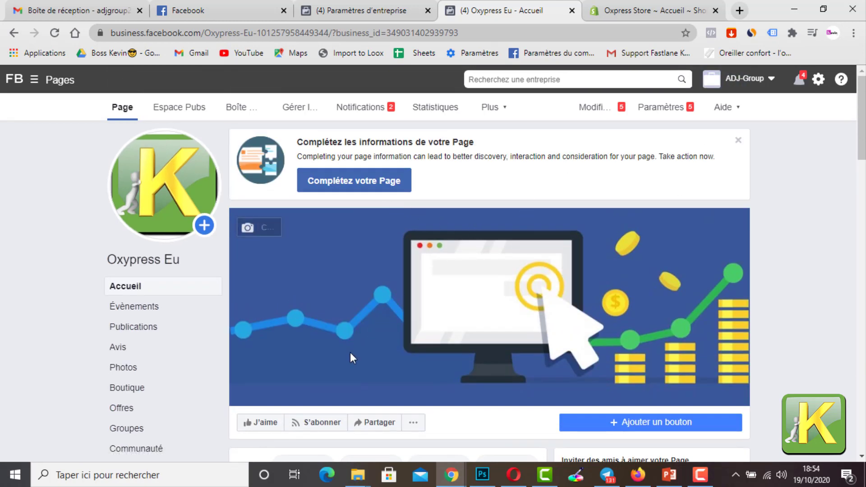
pyautogui.scroll(-2, 352, 358)
pyautogui.click(269, 361)
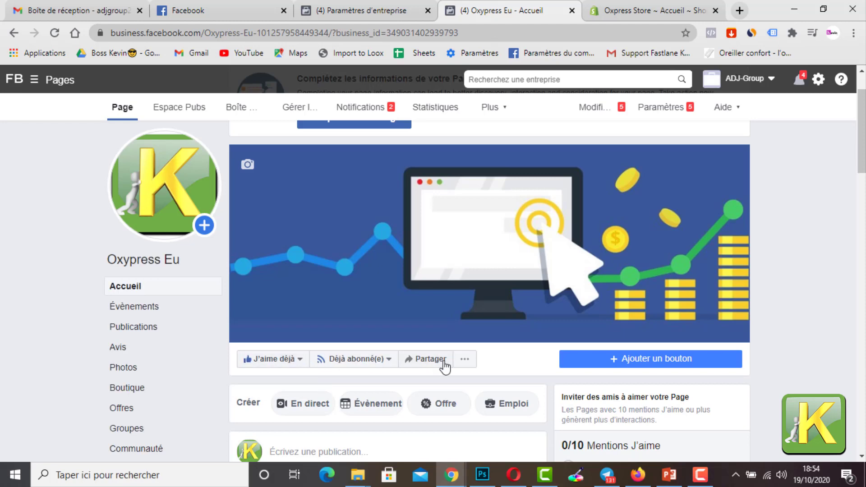
pyautogui.scroll(2, 745, 307)
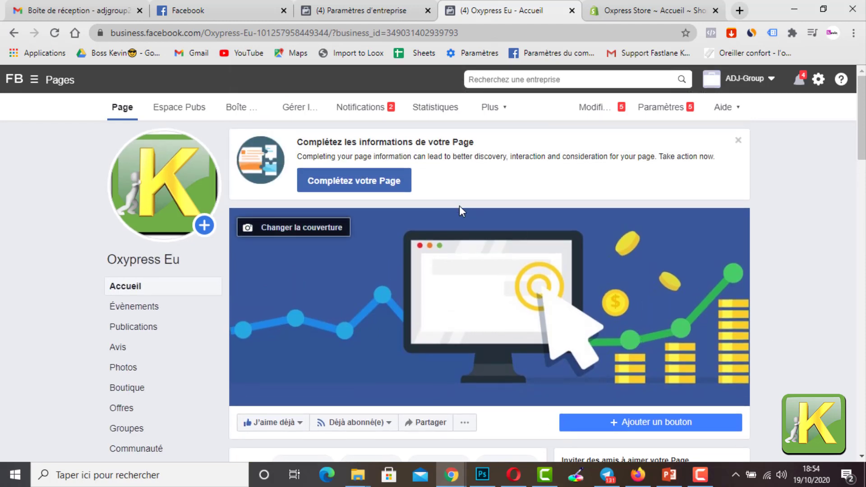
# Step: Look over the Oxypress Eu Page, return to the business settings and reload them to refresh the Page listing
pyautogui.scroll(-3, 311, 292)
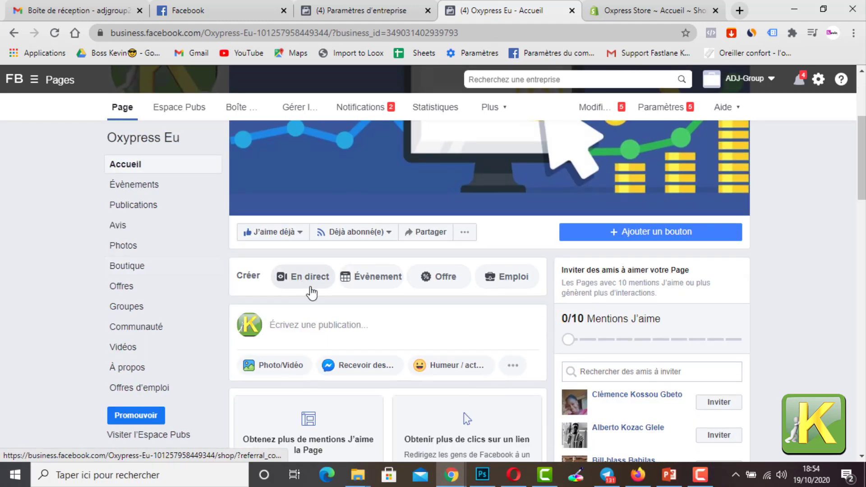
pyautogui.scroll(-5, 311, 293)
pyautogui.scroll(10, 269, 321)
pyautogui.click(369, 10)
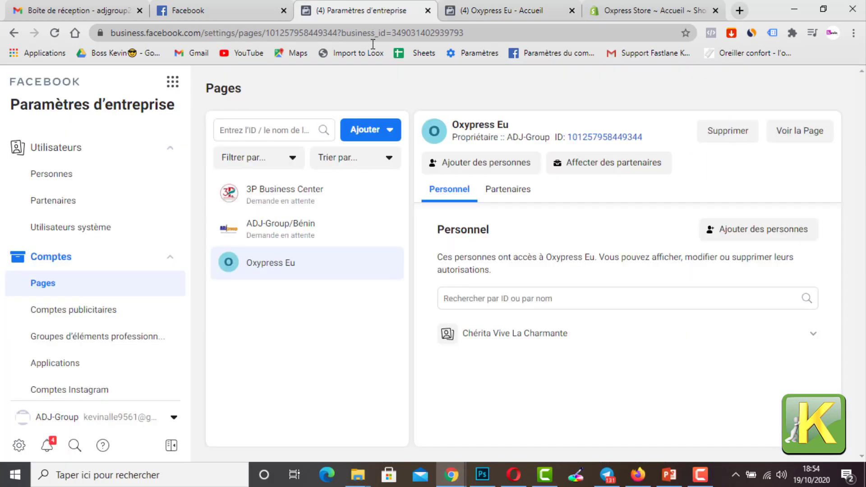
pyautogui.click(54, 32)
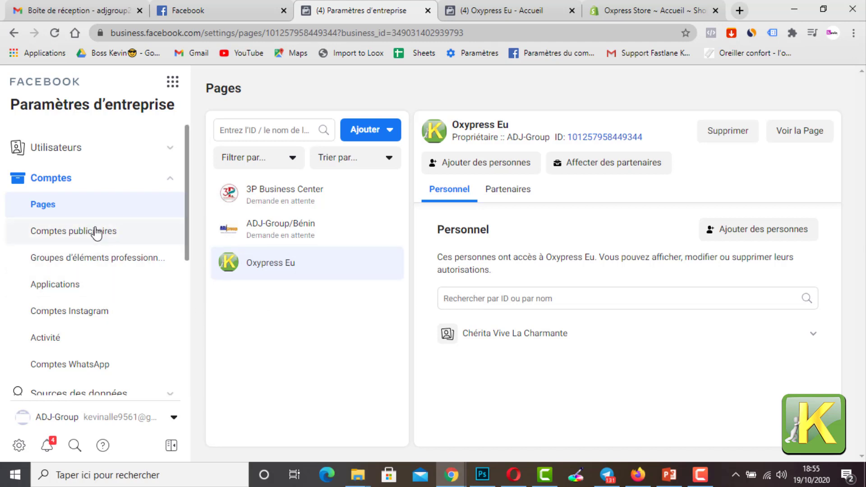
# Step: Start creating a new ad account in the business settings and name it Oxypress ads
pyautogui.click(96, 232)
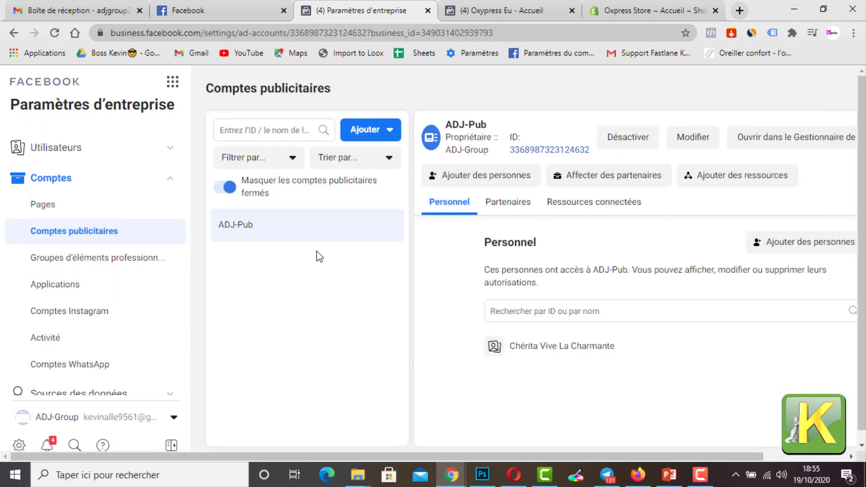
pyautogui.click(382, 135)
pyautogui.scroll(-1, 378, 249)
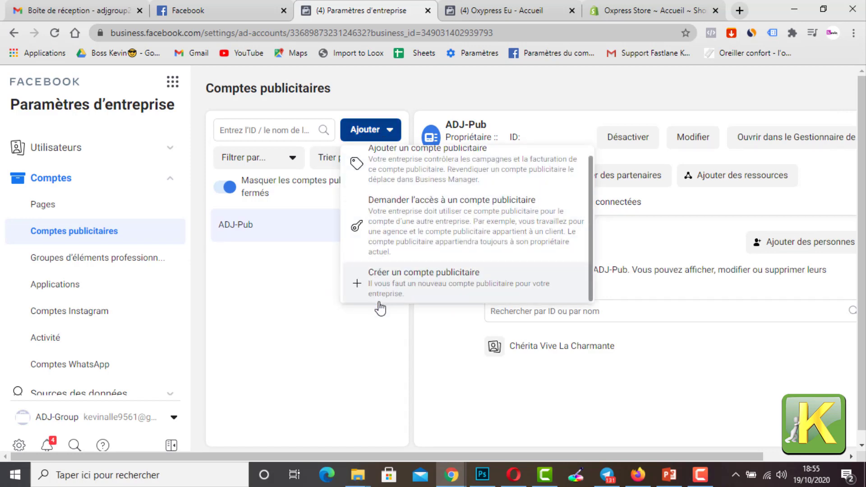
pyautogui.click(387, 288)
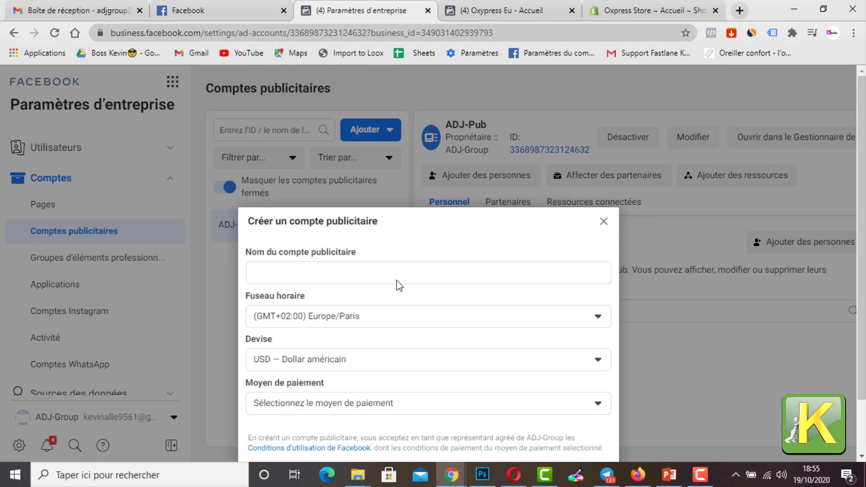
pyautogui.click(379, 212)
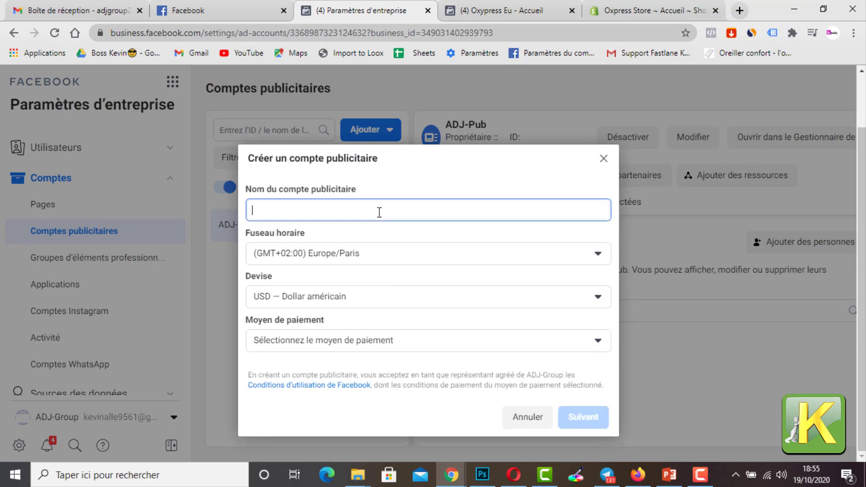
pyautogui.write('Oxy')
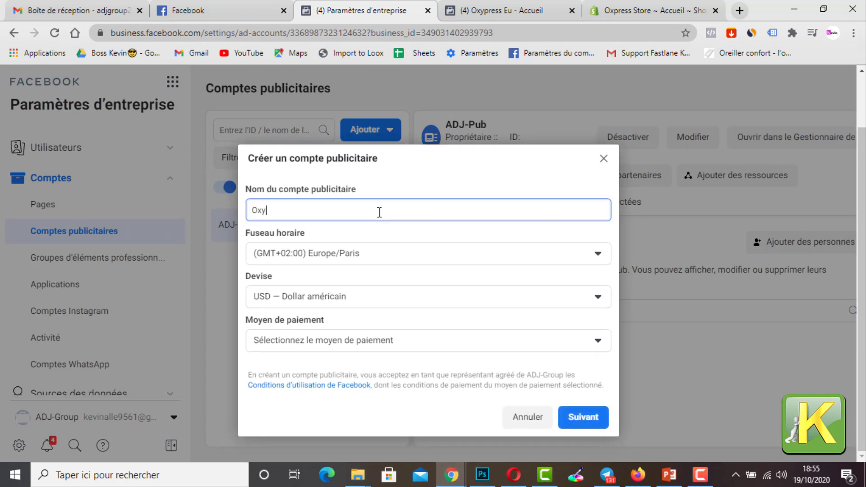
pyautogui.write('pre')
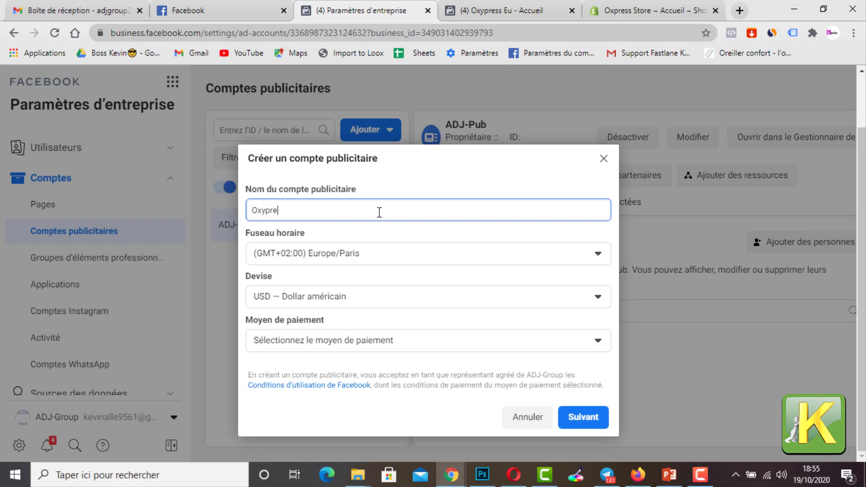
pyautogui.write('ss ads')
pyautogui.click(440, 177)
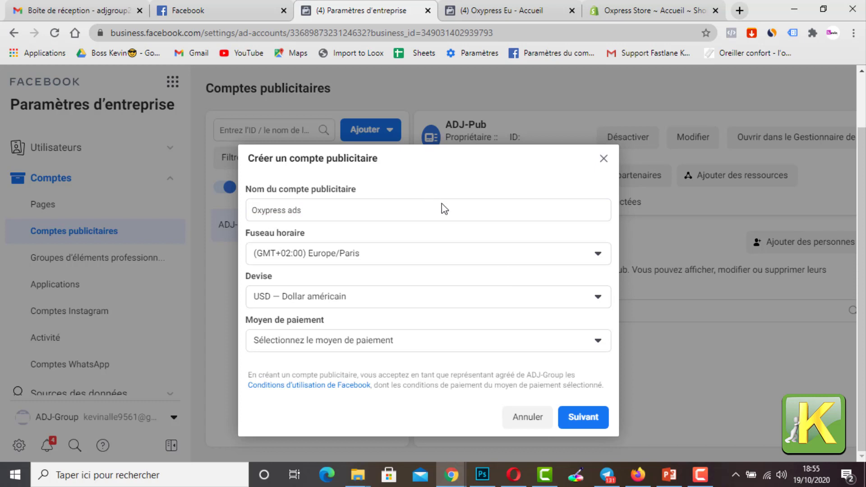
# Step: Choose the saved Mastercard as the payment method, set the ad account's use to My business (ADJ-Group), and create it
pyautogui.click(484, 348)
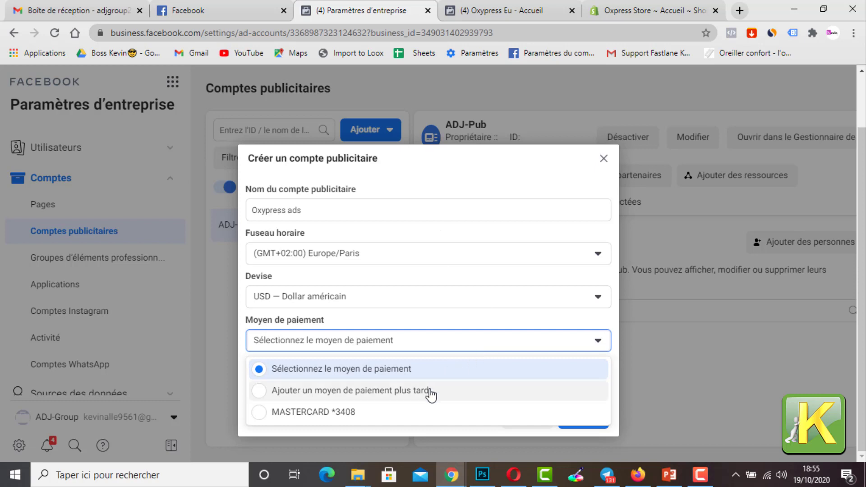
pyautogui.click(404, 419)
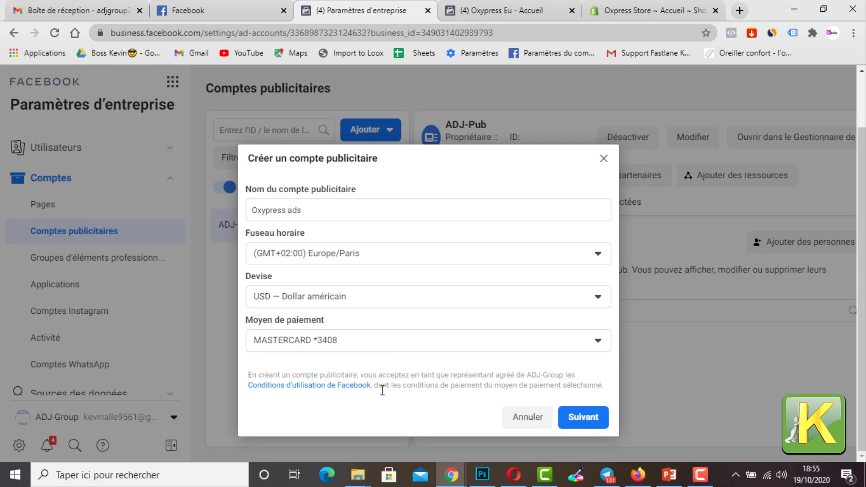
pyautogui.click(597, 421)
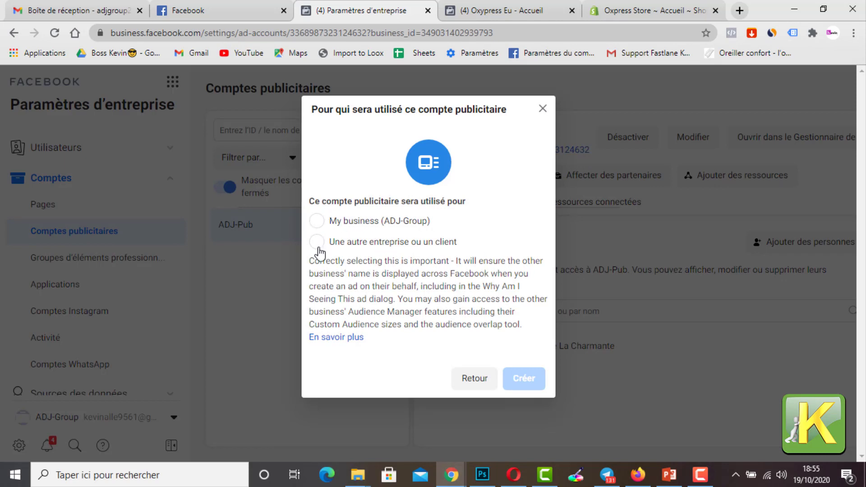
pyautogui.click(317, 221)
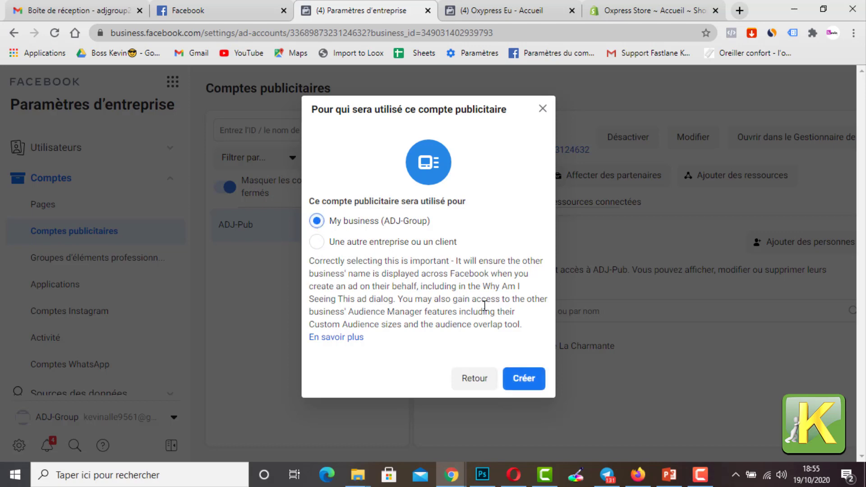
pyautogui.click(524, 378)
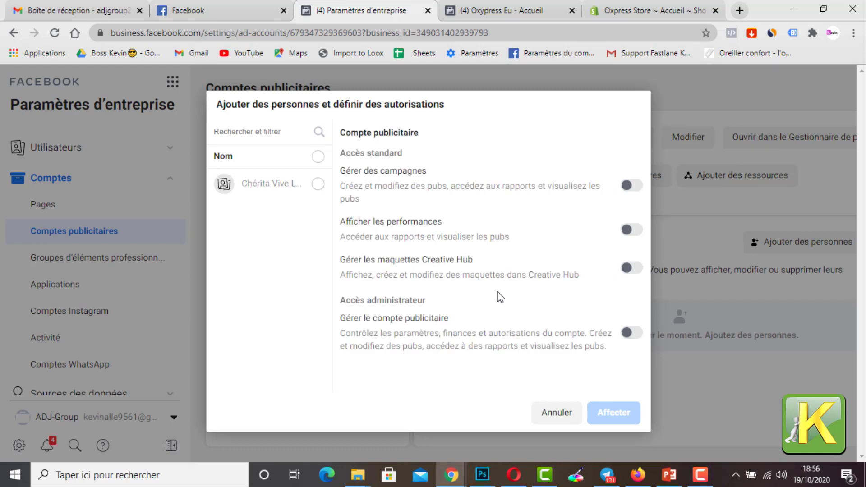
# Step: Assign the listed person to the new ad account with campaign management and full admin access (Gérer le compte publicitaire)
pyautogui.click(318, 184)
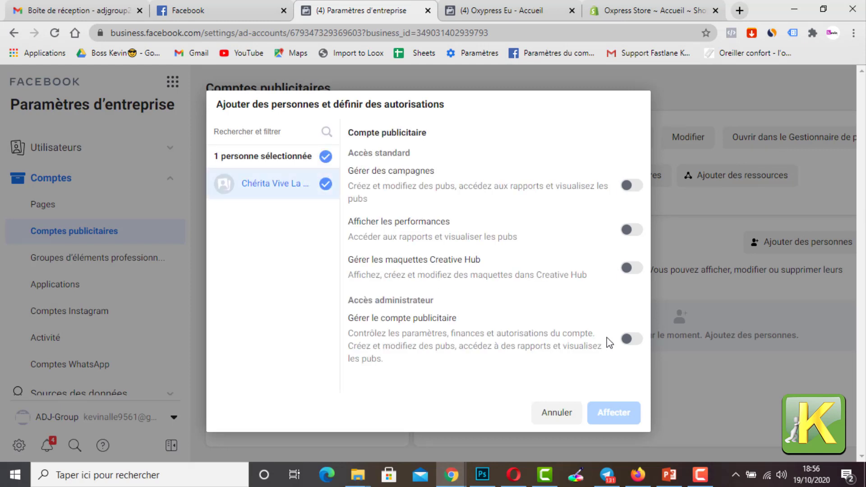
pyautogui.click(631, 186)
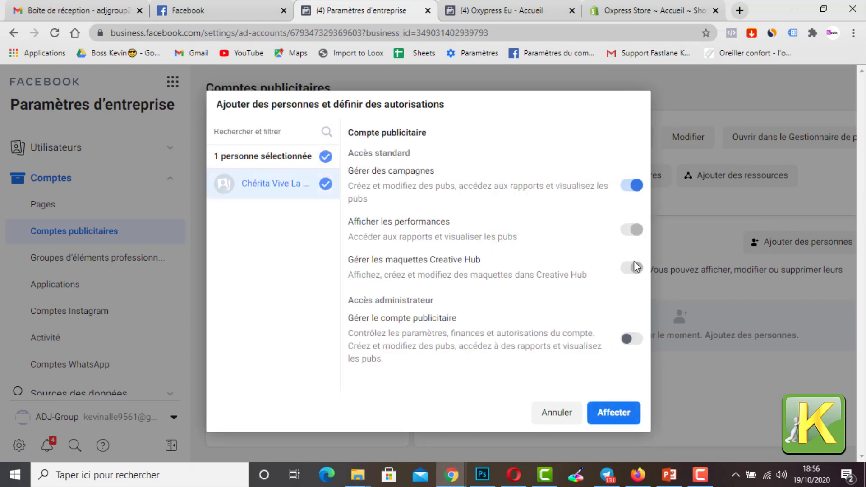
pyautogui.click(633, 341)
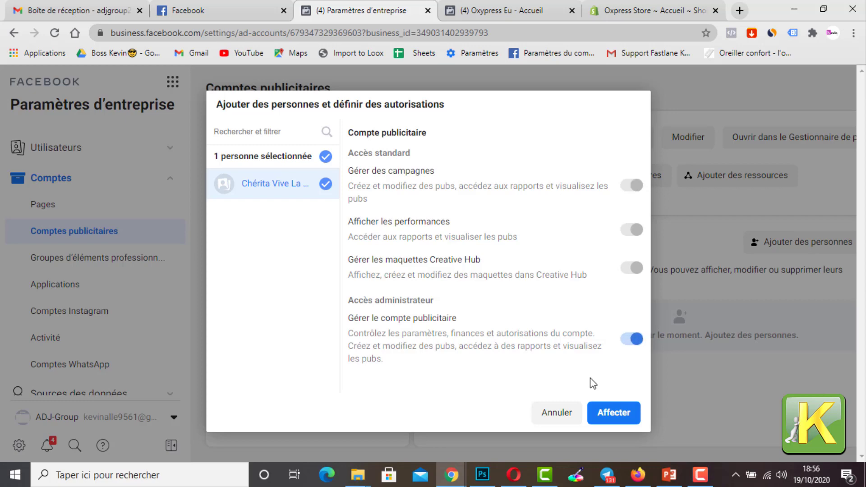
pyautogui.click(608, 413)
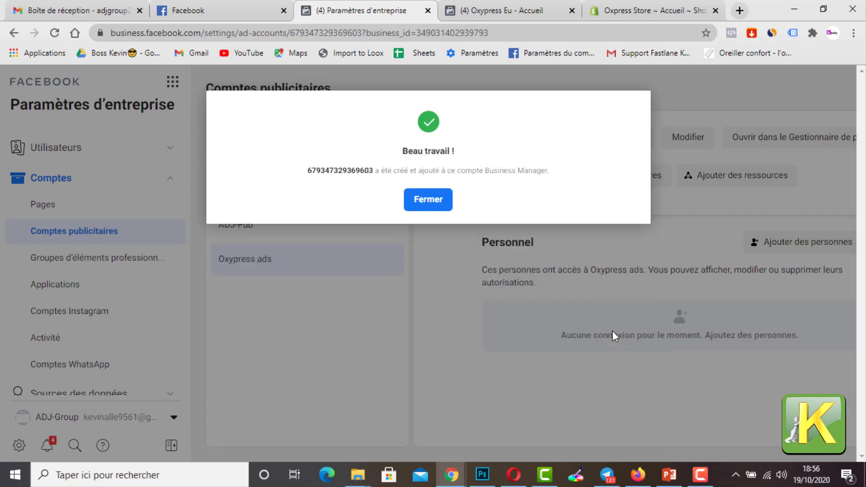
pyautogui.click(416, 205)
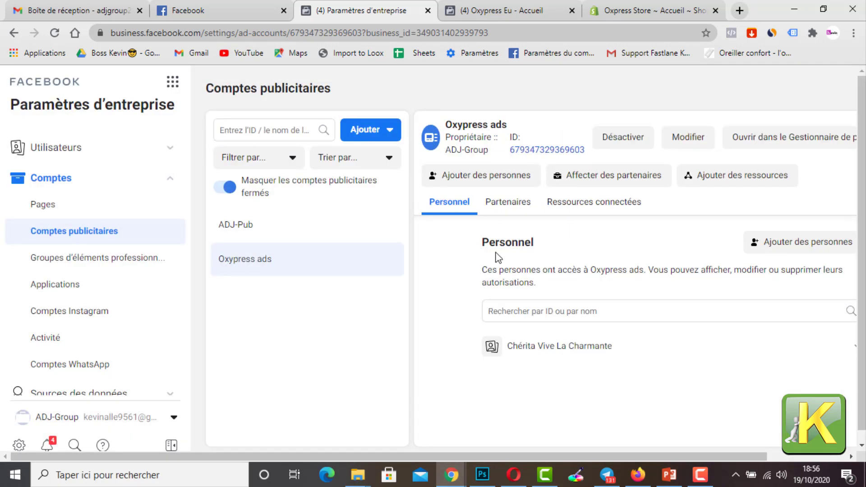
# Step: Open the Pixels settings under the business's data sources (Sources des données)
pyautogui.scroll(-1, 374, 322)
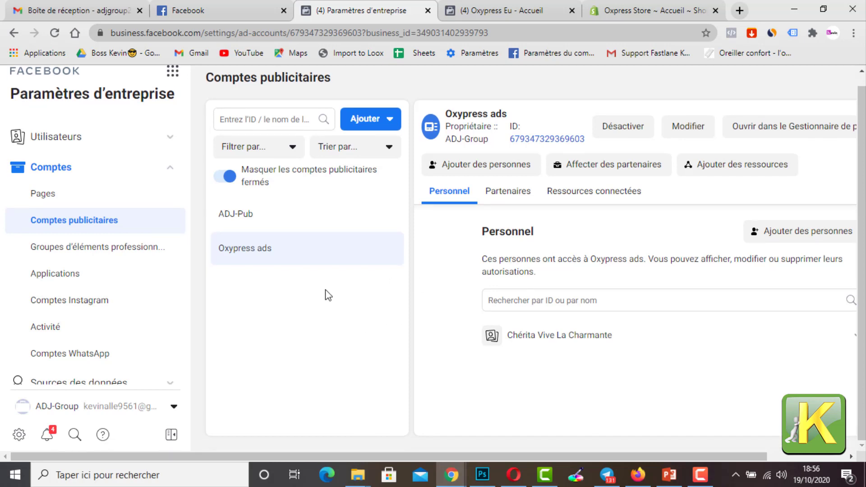
pyautogui.scroll(-4, 99, 305)
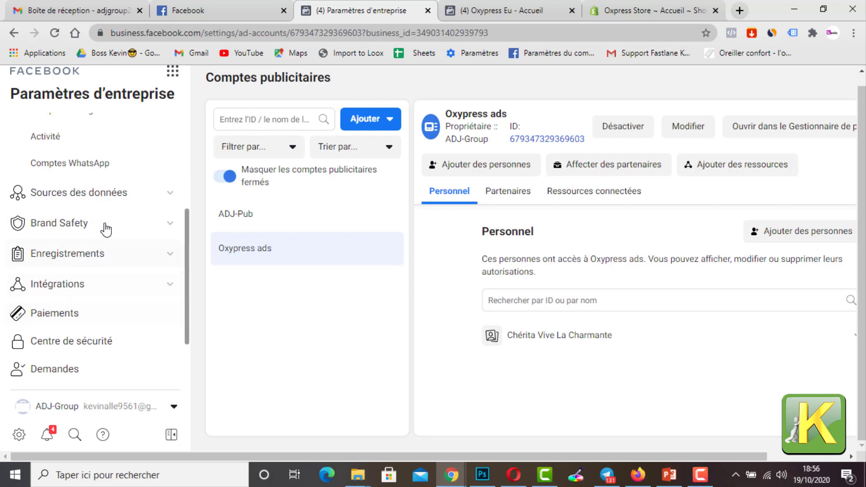
pyautogui.scroll(4, 135, 205)
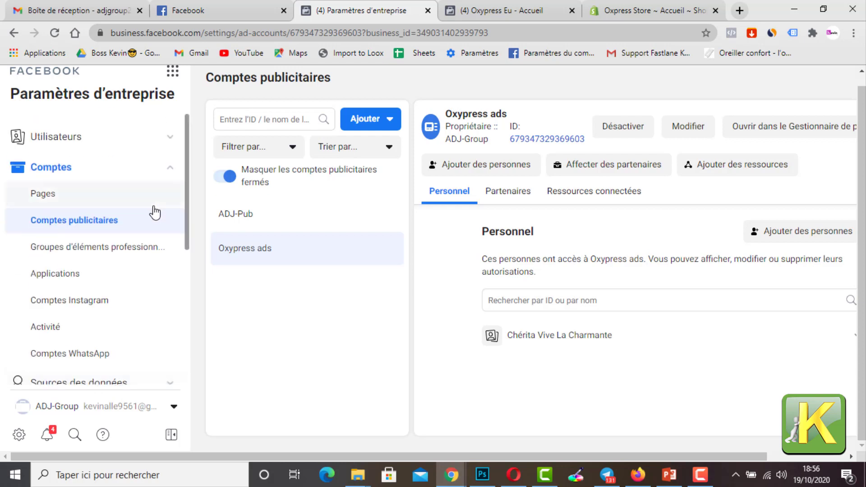
pyautogui.scroll(-3, 141, 241)
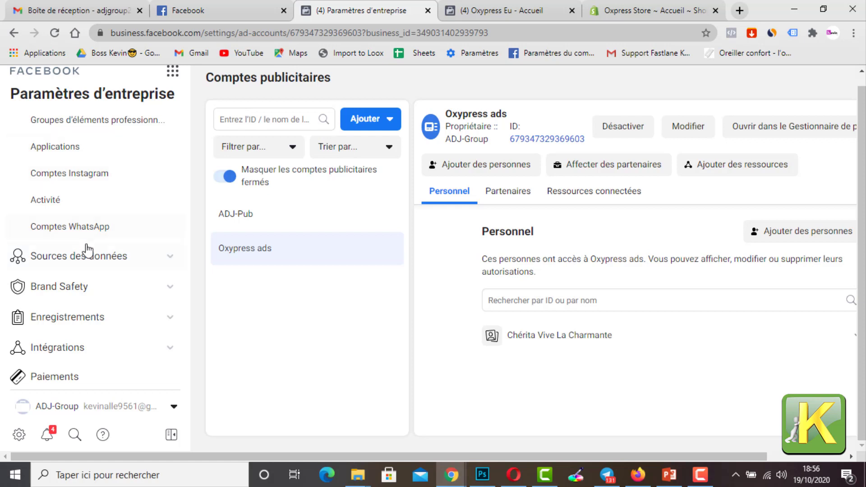
pyautogui.scroll(3, 96, 231)
pyautogui.scroll(-2, 109, 203)
pyautogui.scroll(-1, 104, 235)
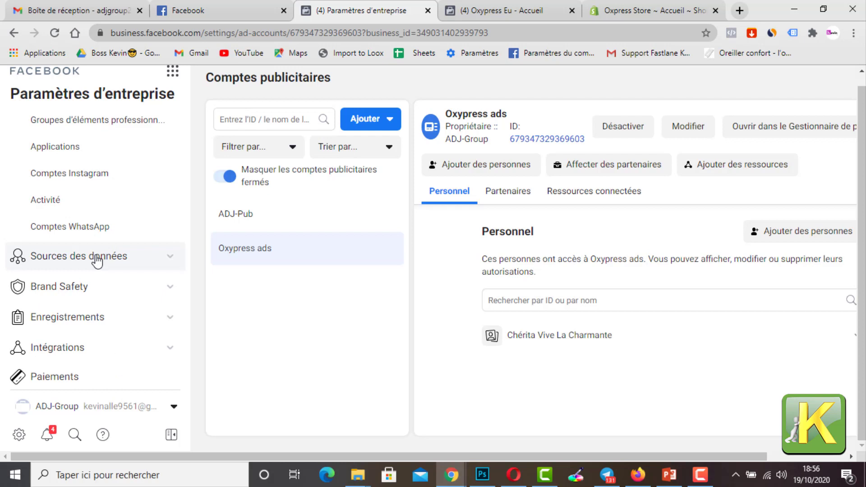
pyautogui.click(96, 258)
pyautogui.scroll(-3, 101, 259)
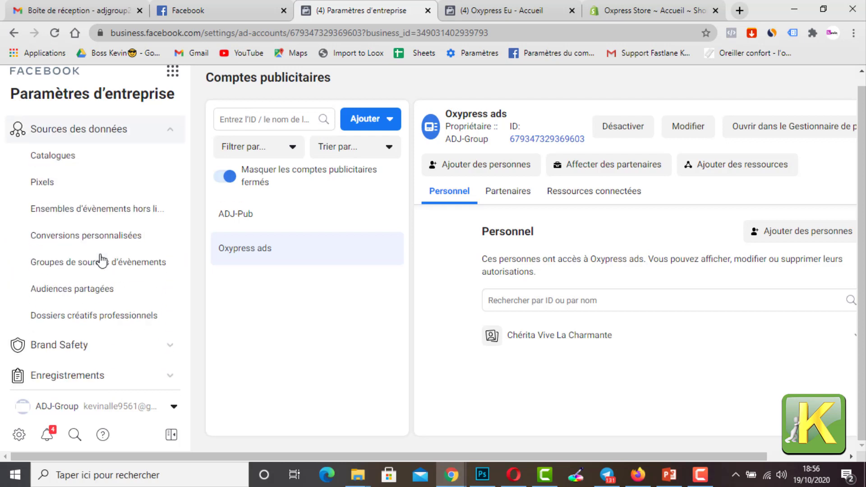
pyautogui.click(81, 193)
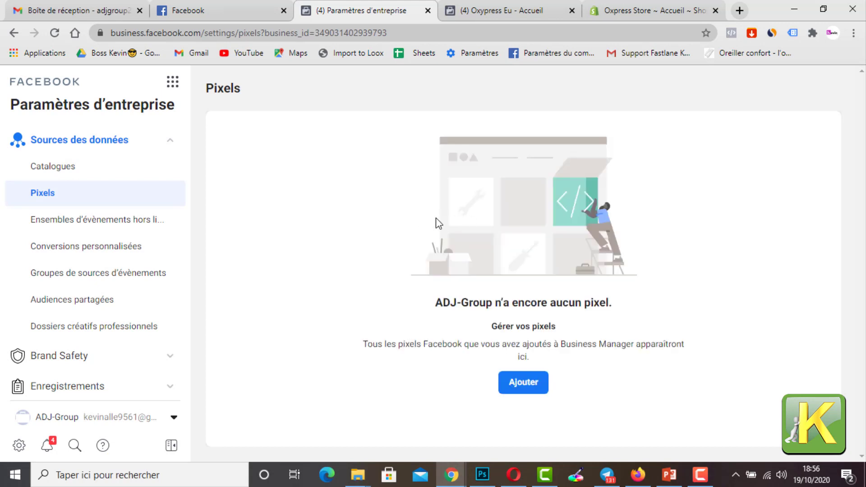
# Step: Add a pixel named Pixel de Oxypress without a website URL, and dismiss the offer to configure it
pyautogui.click(534, 387)
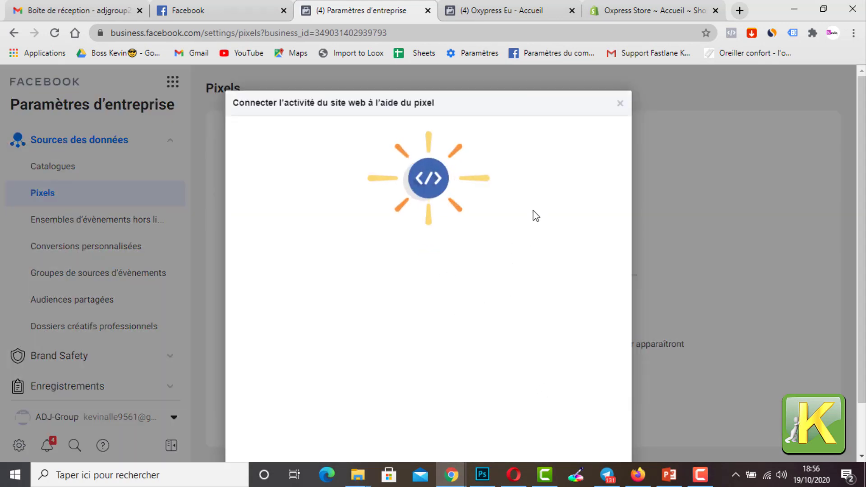
pyautogui.scroll(-2, 459, 276)
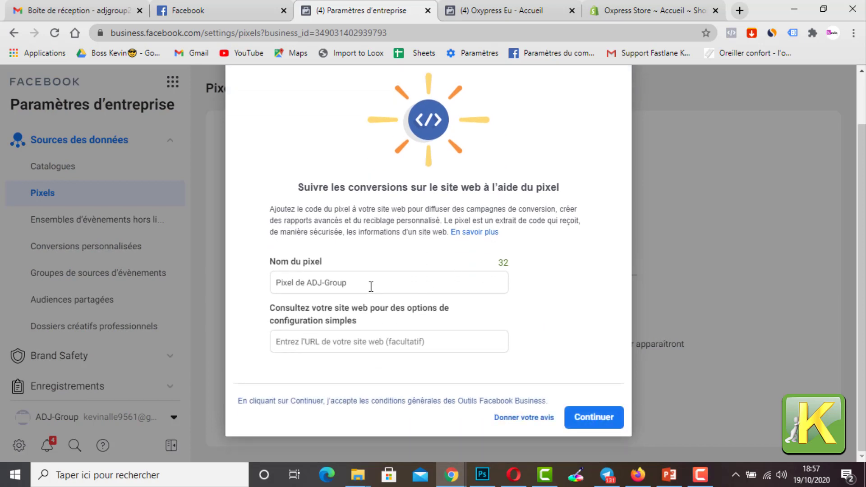
pyautogui.moveTo(371, 287); pyautogui.dragTo(315, 282)
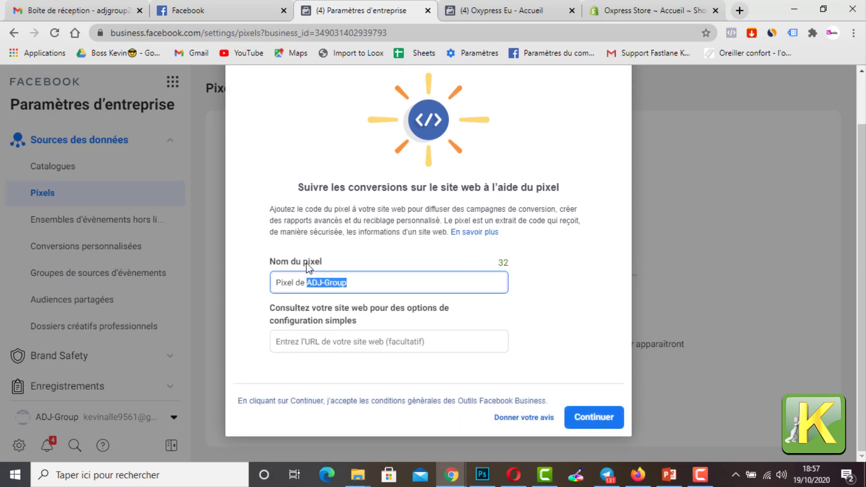
pyautogui.write('Oxypress')
pyautogui.click(567, 323)
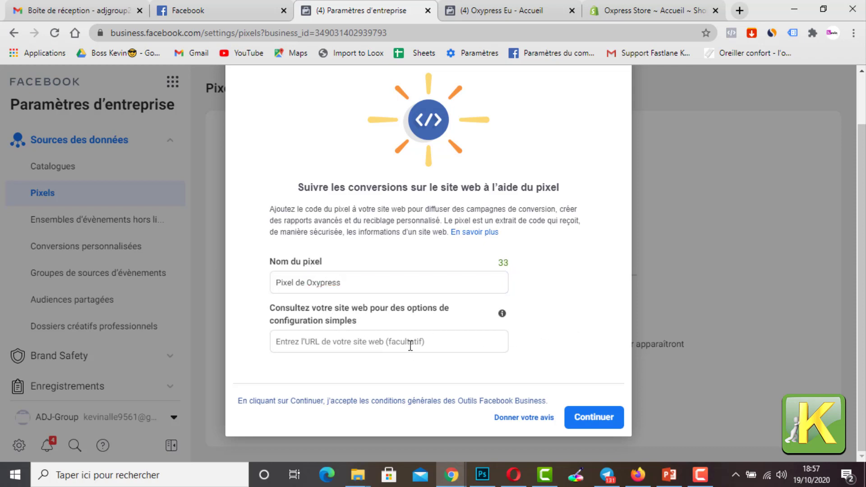
pyautogui.click(590, 422)
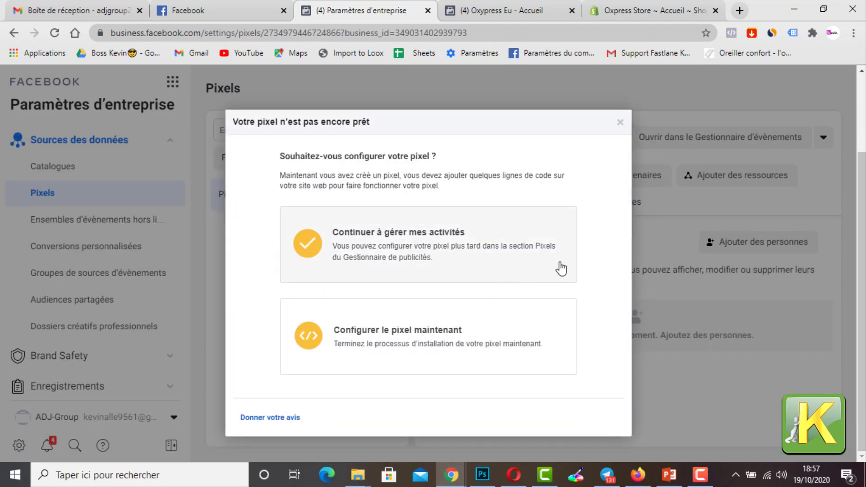
pyautogui.click(620, 123)
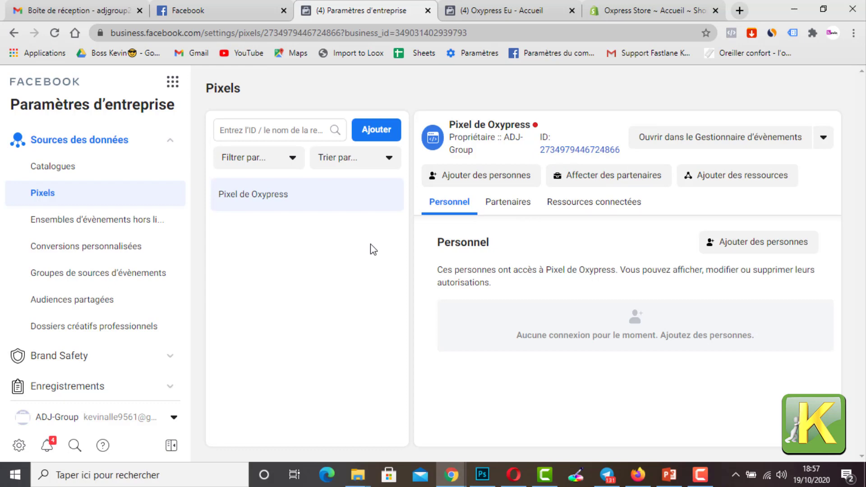
# Step: Copy the new pixel's ID to the clipboard and switch to the Oxpress Store admin in Shopify
pyautogui.click(561, 157)
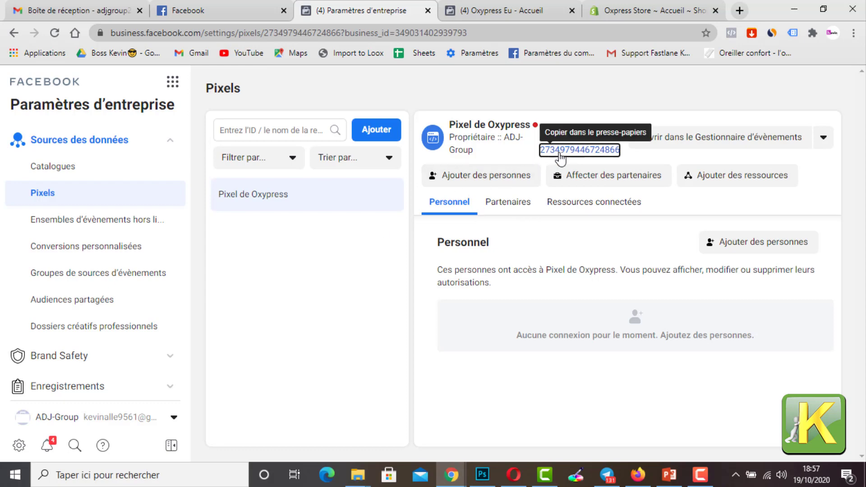
pyautogui.click(627, 12)
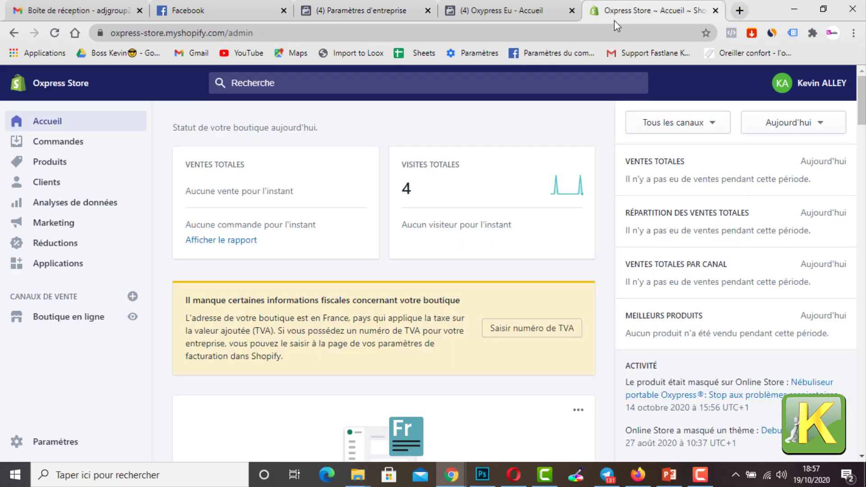
# Step: Open the online store's preferences (Préférences) at the Pixel Facebook section
pyautogui.click(48, 316)
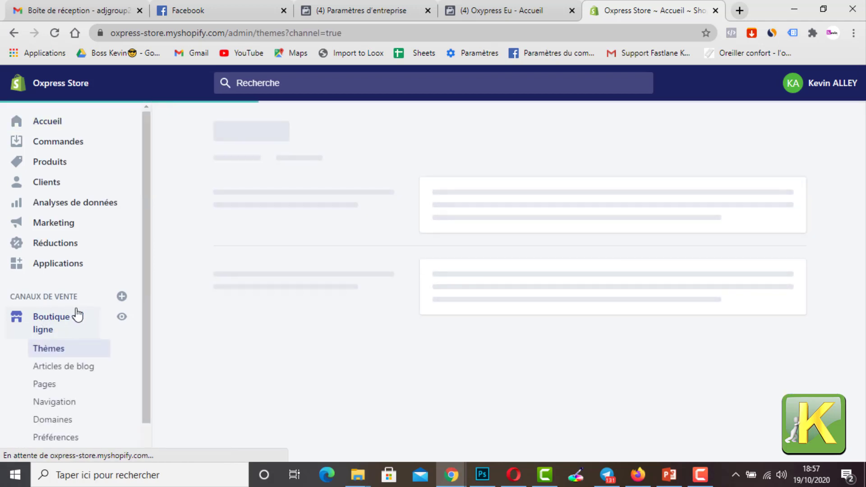
pyautogui.scroll(-1, 77, 316)
pyautogui.click(69, 408)
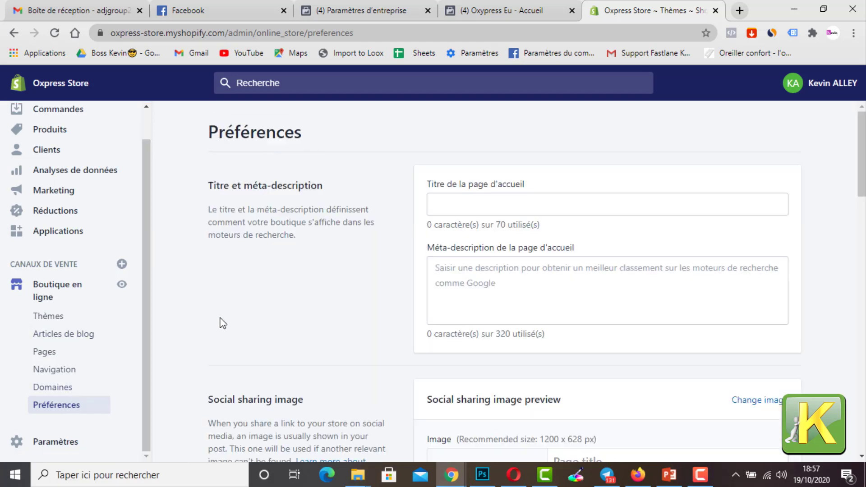
pyautogui.scroll(-10, 478, 250)
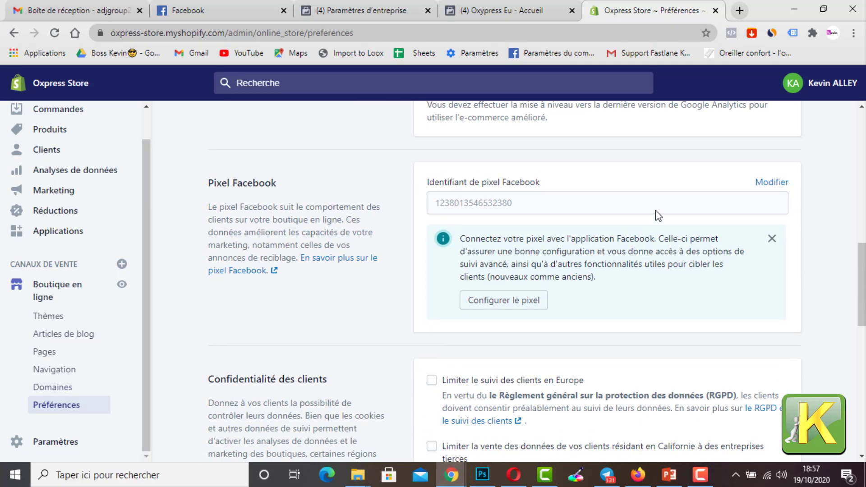
# Step: Replace the store's Facebook pixel ID with the copied ID of Pixel de Oxypress and save the preferences
pyautogui.click(772, 182)
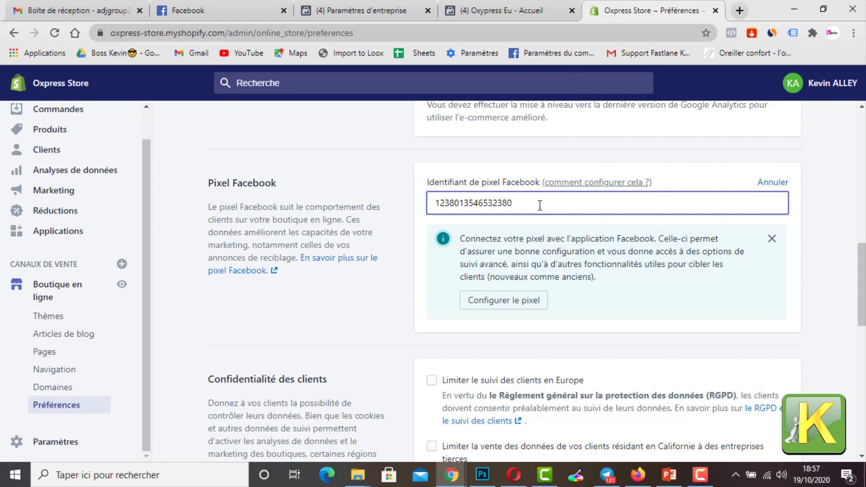
pyautogui.moveTo(540, 204); pyautogui.dragTo(397, 209)
pyautogui.press('BackSpace')
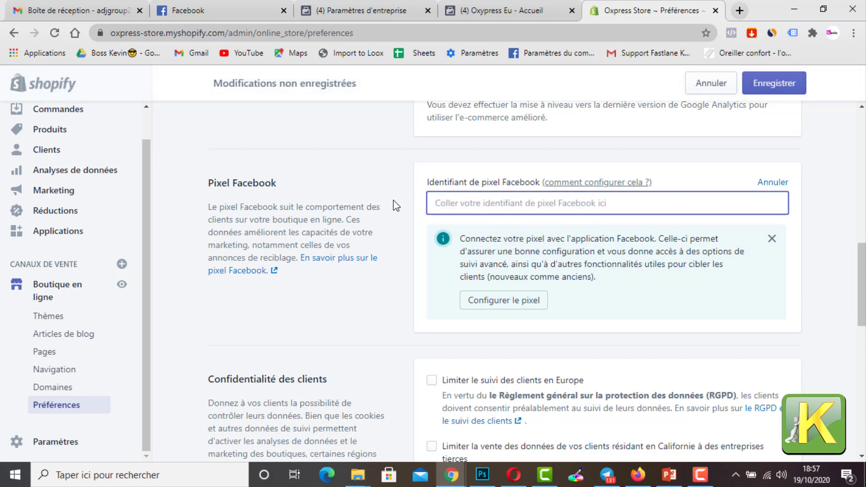
pyautogui.hotkey('ctrl', 'v')
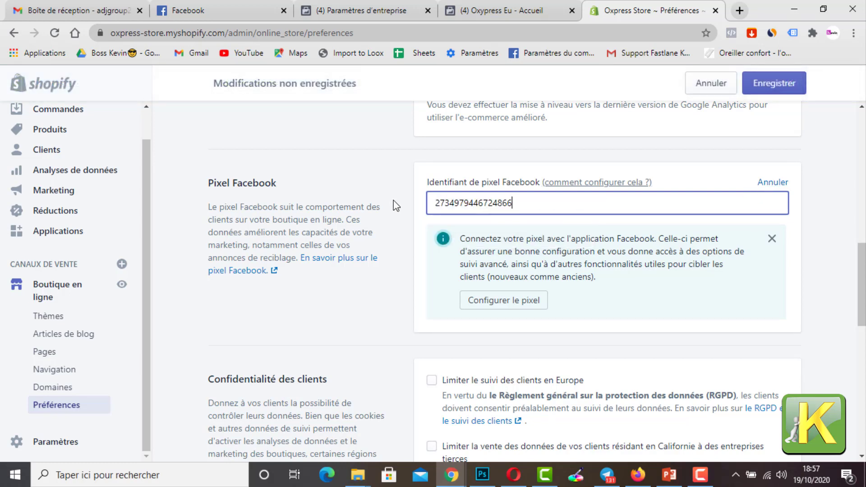
pyautogui.click(771, 83)
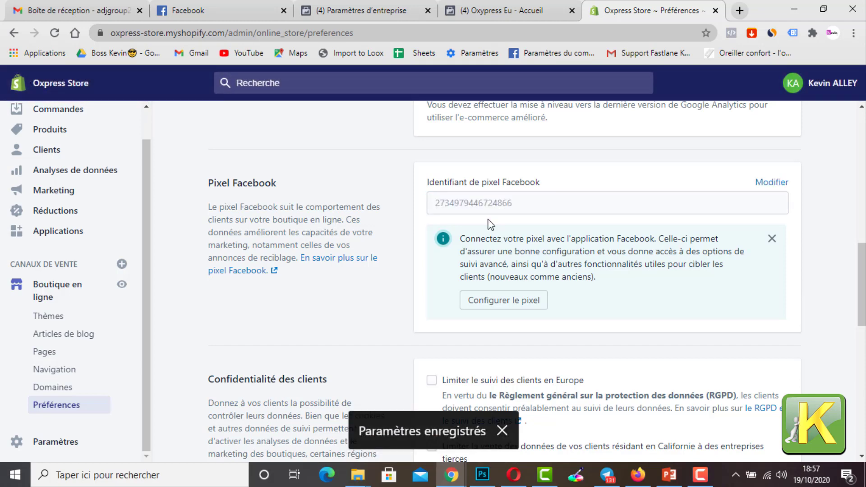
# Step: Switch to the Facebook business settings and reload the Pixel de Oxypress page to check its status
pyautogui.click(490, 6)
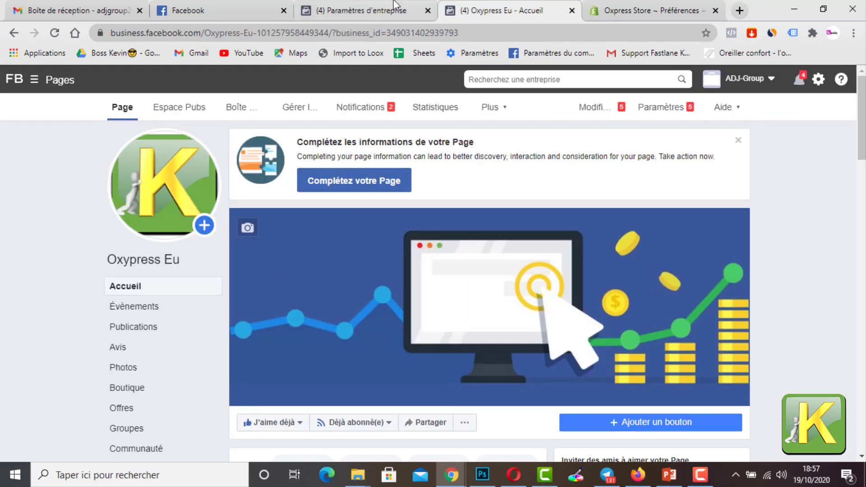
pyautogui.click(395, 6)
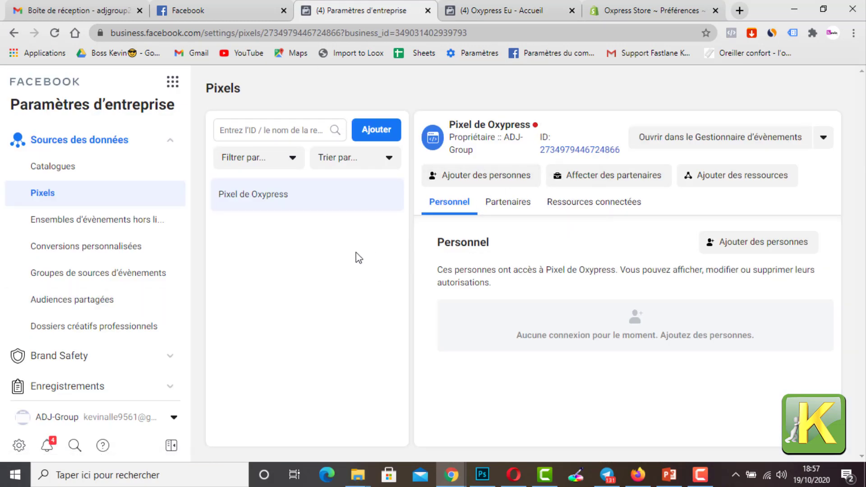
pyautogui.click(53, 33)
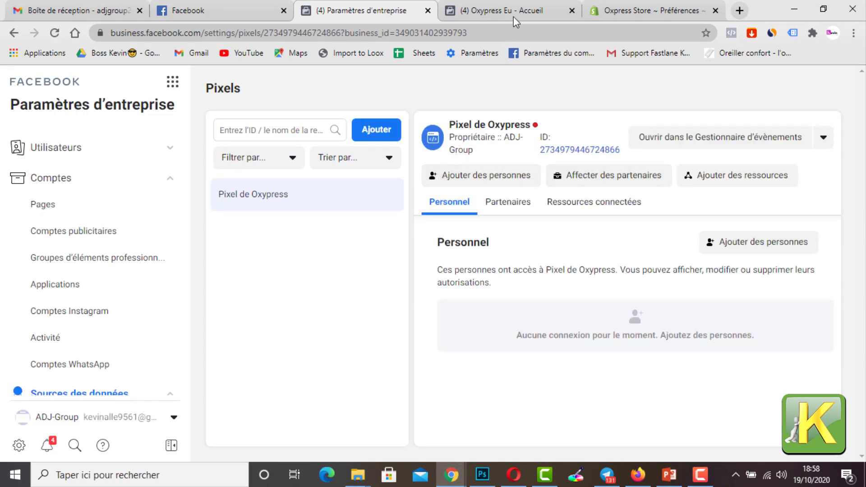
# Step: Return to the Shopify admin, show the store's product list and open the live online store
pyautogui.click(650, 10)
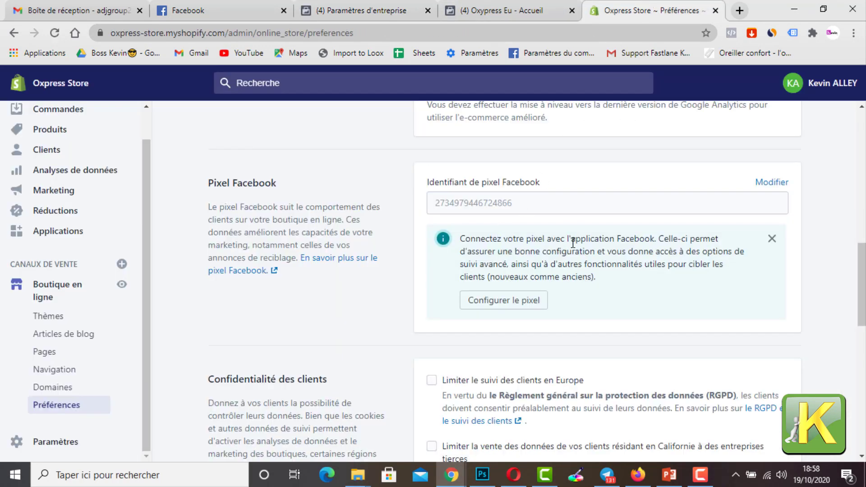
pyautogui.scroll(10, 573, 244)
pyautogui.scroll(-5, 574, 243)
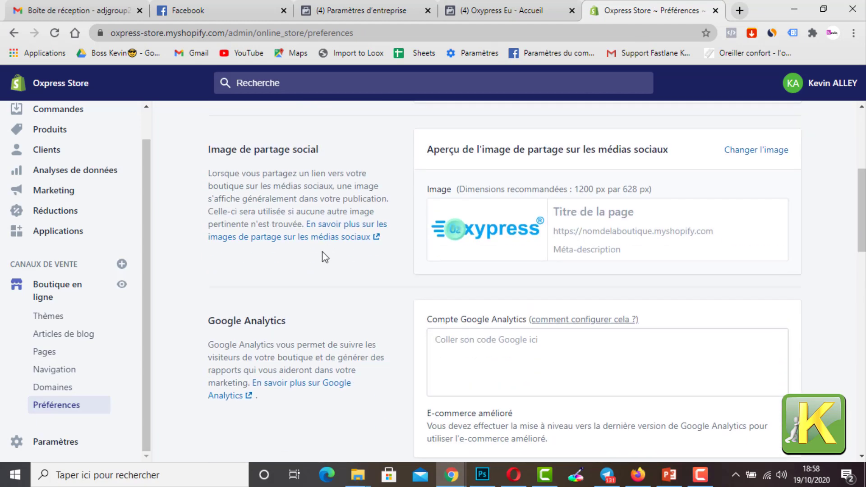
pyautogui.scroll(5, 325, 257)
pyautogui.scroll(1, 122, 293)
pyautogui.scroll(-1, 90, 323)
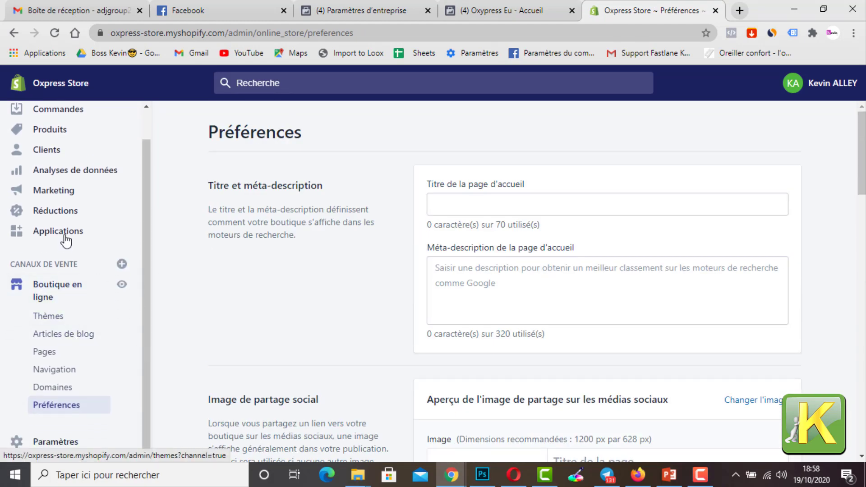
pyautogui.scroll(1, 60, 120)
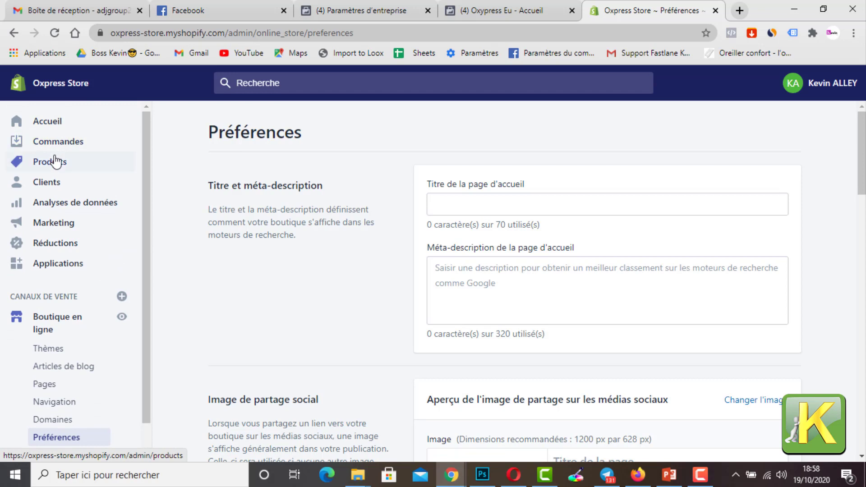
pyautogui.click(54, 161)
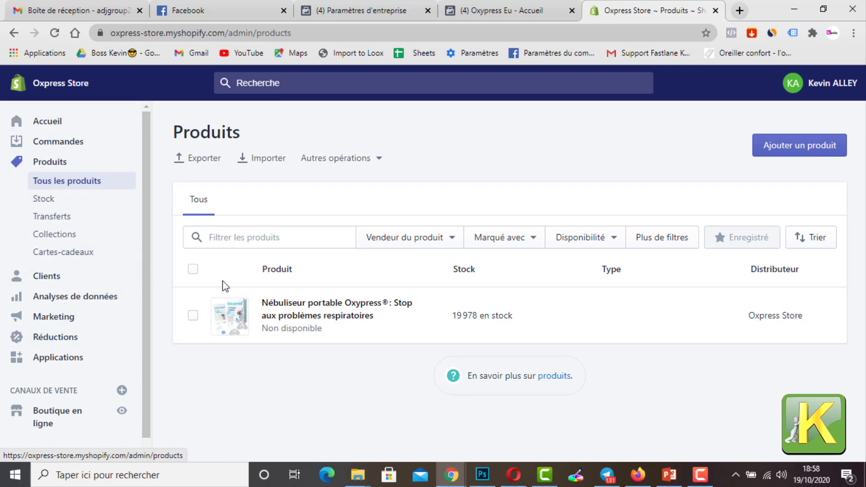
pyautogui.click(122, 411)
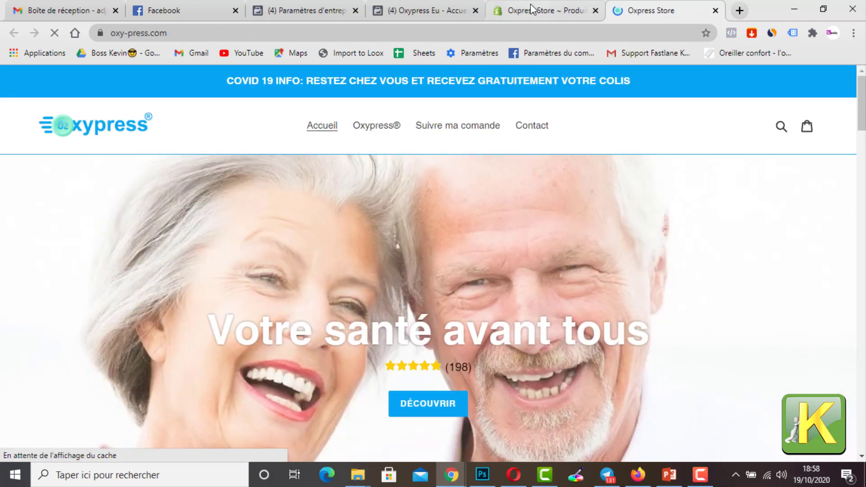
# Step: Start a new discount code in the Shopify admin (Code de réduction) and name it TESTFB20
pyautogui.click(533, 9)
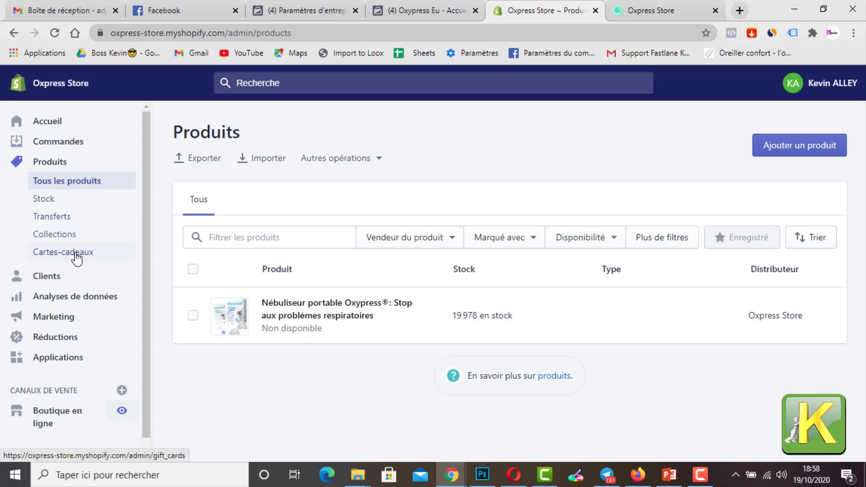
pyautogui.click(56, 338)
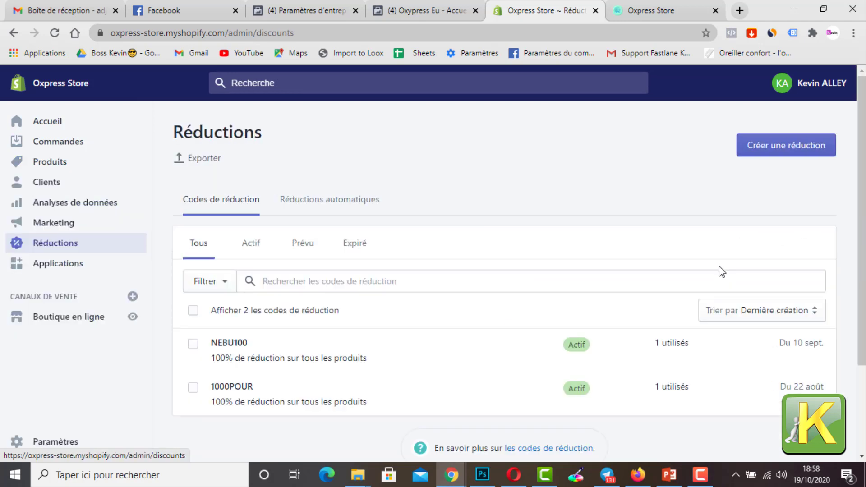
pyautogui.scroll(-2, 719, 268)
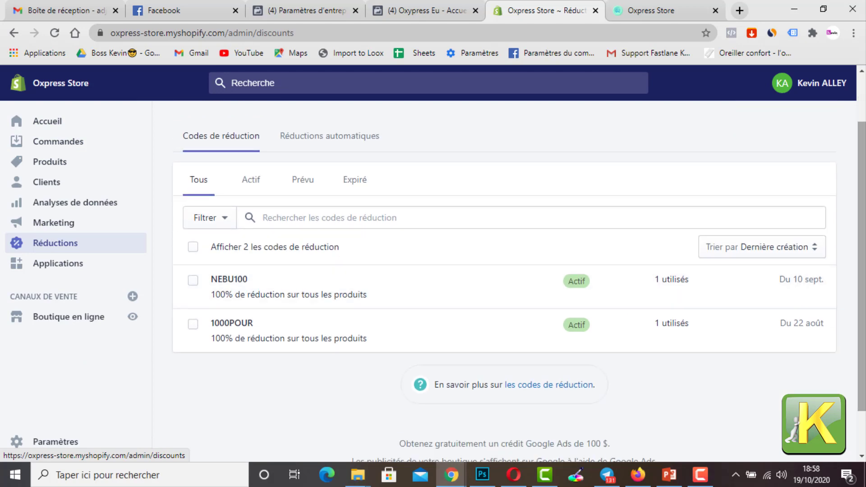
pyautogui.scroll(2, 783, 161)
pyautogui.click(785, 151)
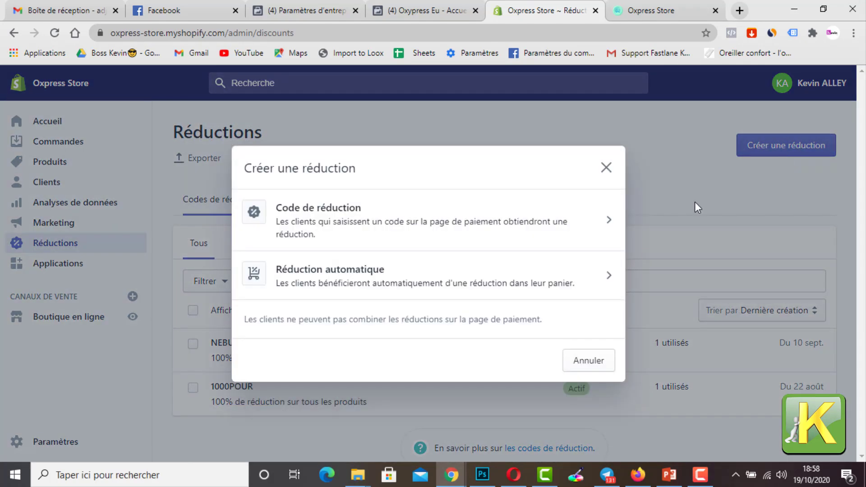
pyautogui.click(344, 228)
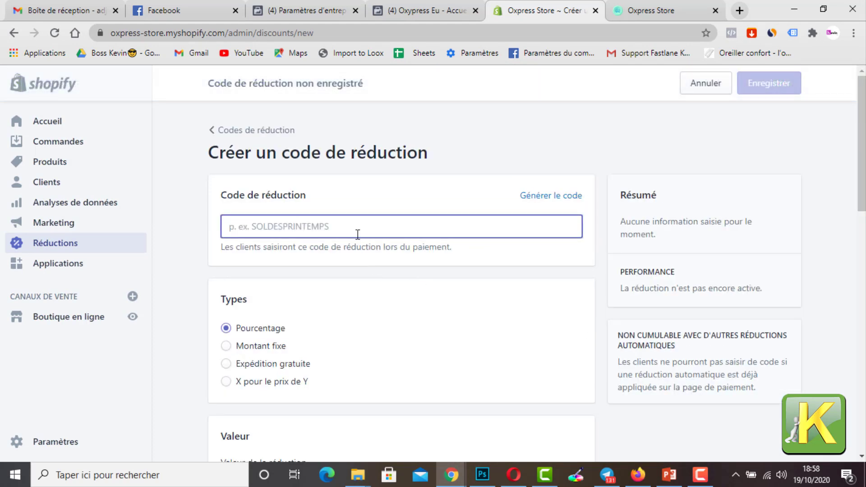
pyautogui.write('T')
pyautogui.press('BackSpace')
pyautogui.write('TESTFB20')
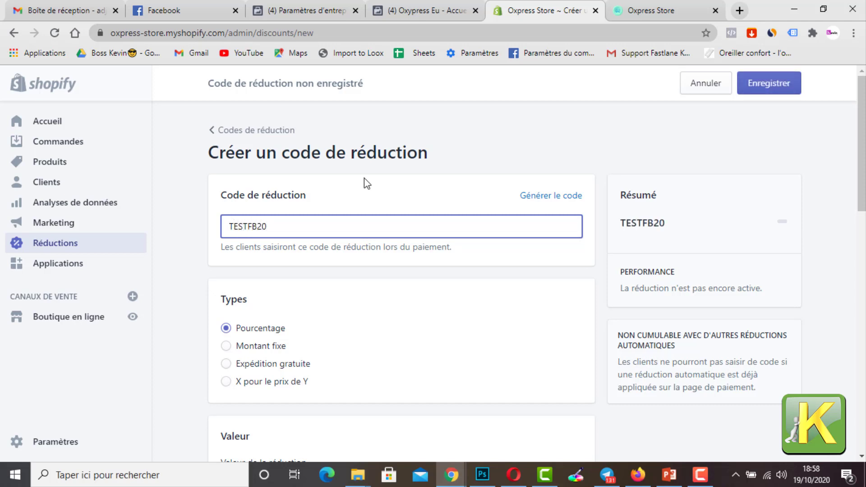
# Step: Set the discount's value to 100% on all products and save the discount code
pyautogui.scroll(-5, 514, 244)
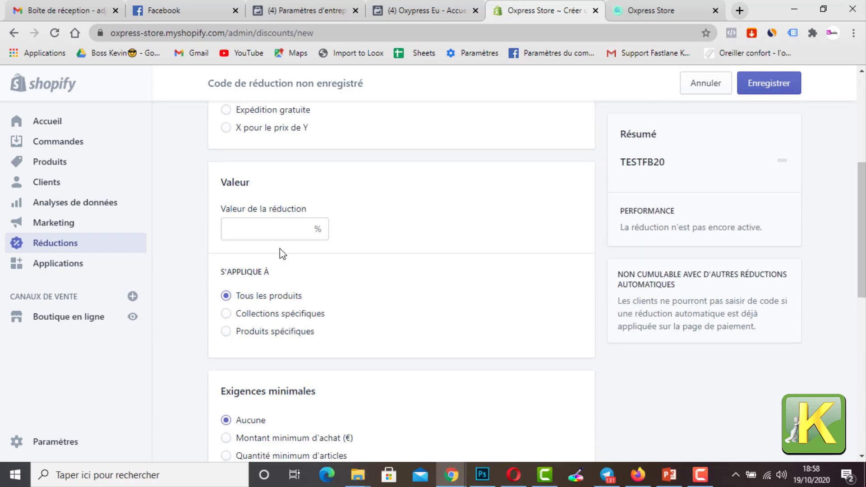
pyautogui.click(265, 227)
pyautogui.write('100')
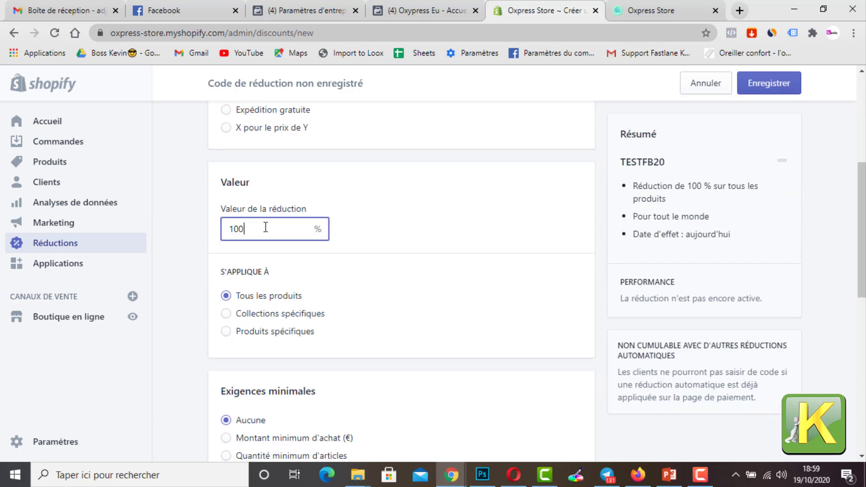
pyautogui.scroll(-10, 463, 224)
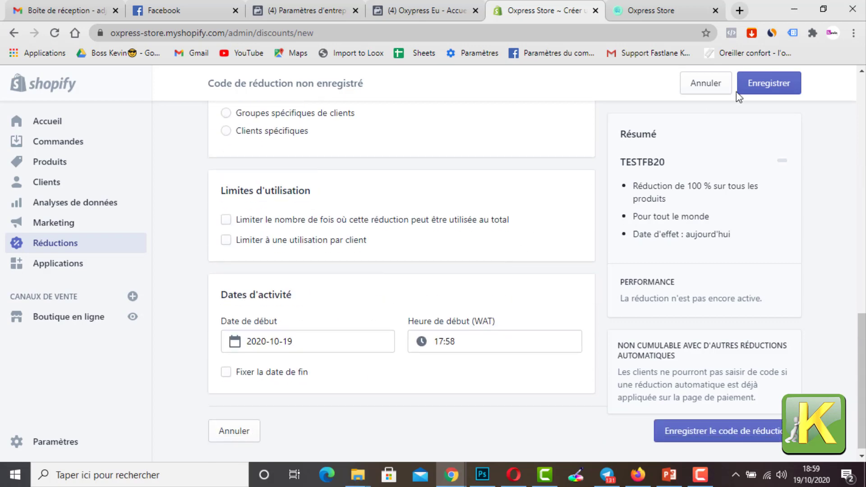
pyautogui.click(740, 86)
pyautogui.scroll(10, 499, 290)
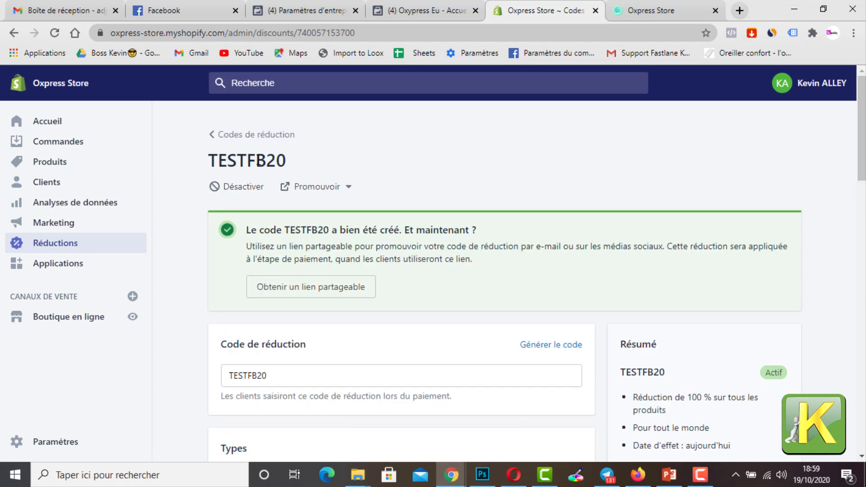
# Step: Select the TESTFB20 code, switch to the live storefront and try to open the Oxypress nebulizer's product page
pyautogui.moveTo(296, 164); pyautogui.dragTo(202, 159)
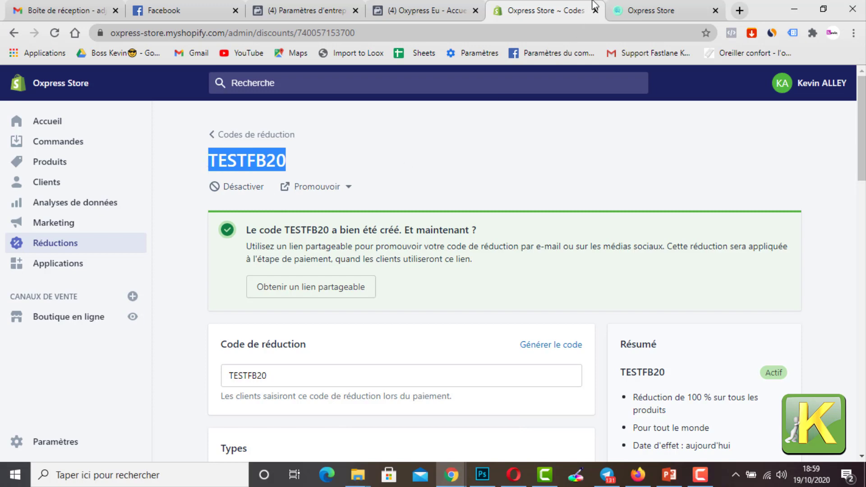
pyautogui.click(618, 7)
pyautogui.scroll(-5, 334, 248)
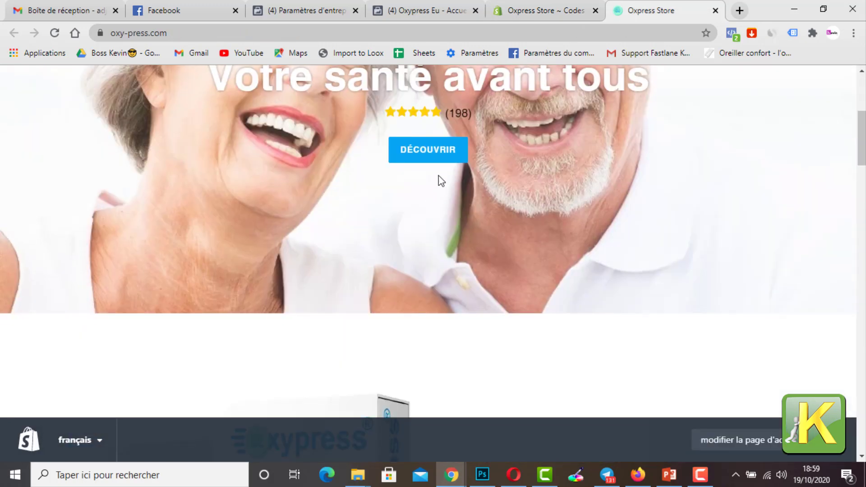
pyautogui.click(428, 150)
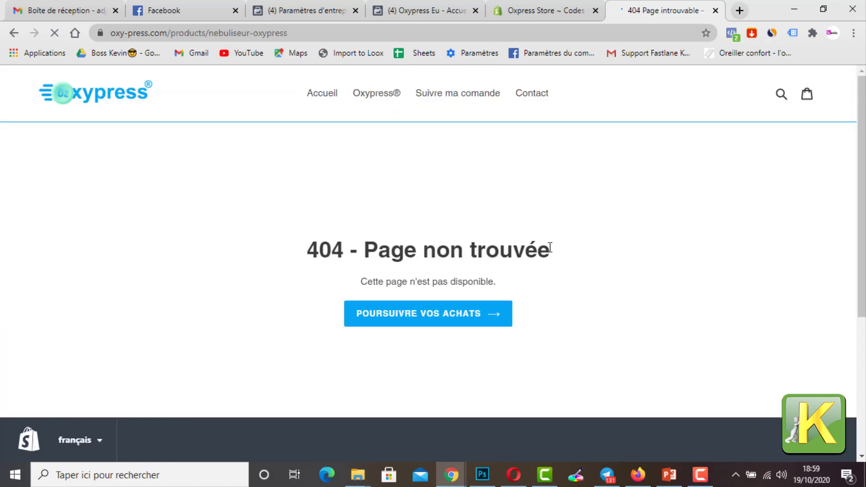
pyautogui.click(376, 93)
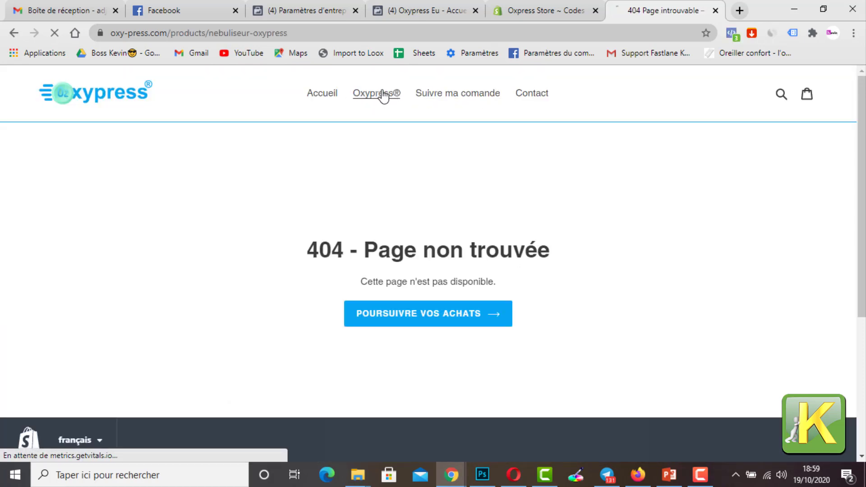
pyautogui.click(337, 100)
pyautogui.scroll(-12, 420, 143)
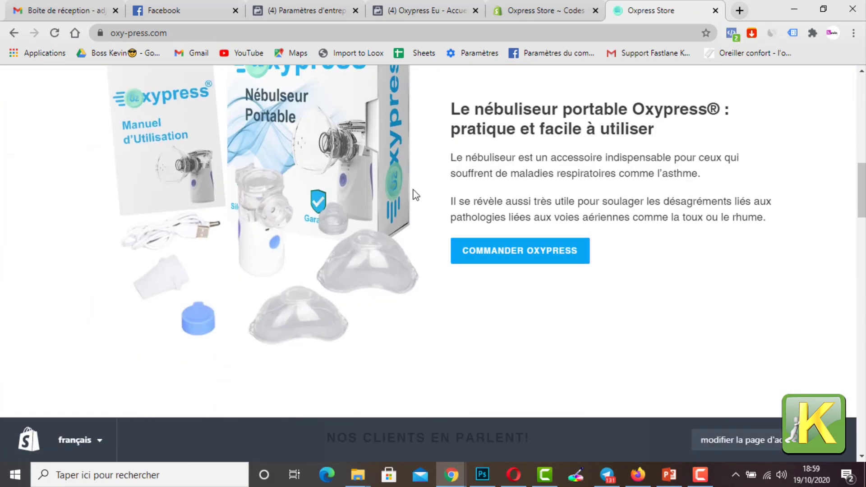
pyautogui.click(493, 258)
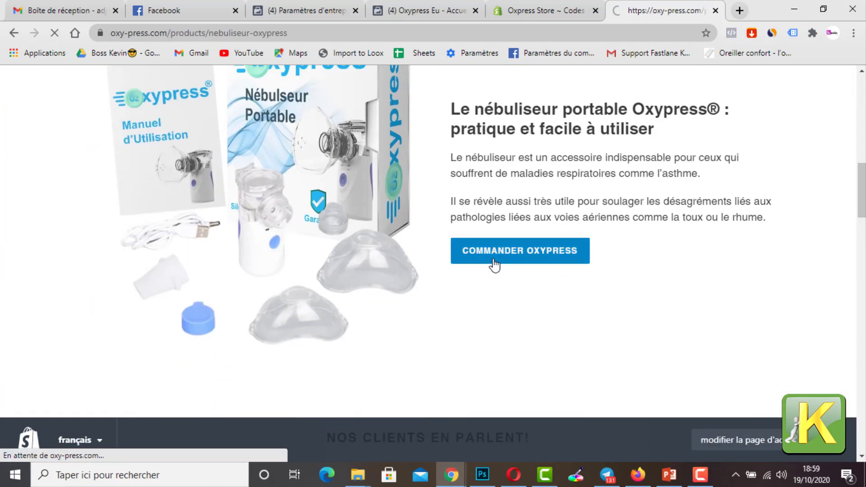
pyautogui.click(122, 96)
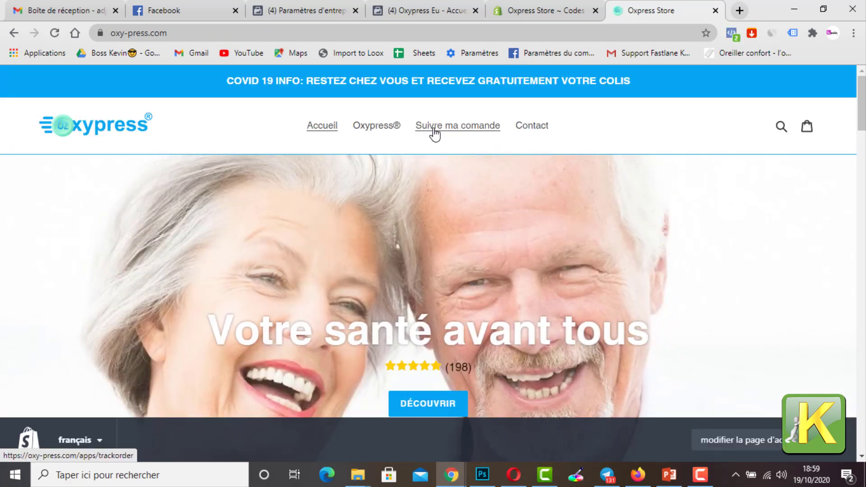
# Step: Return to the TESTFB20 discount in the Shopify admin, review its code and settings, and go back to the admin home page
pyautogui.click(564, 6)
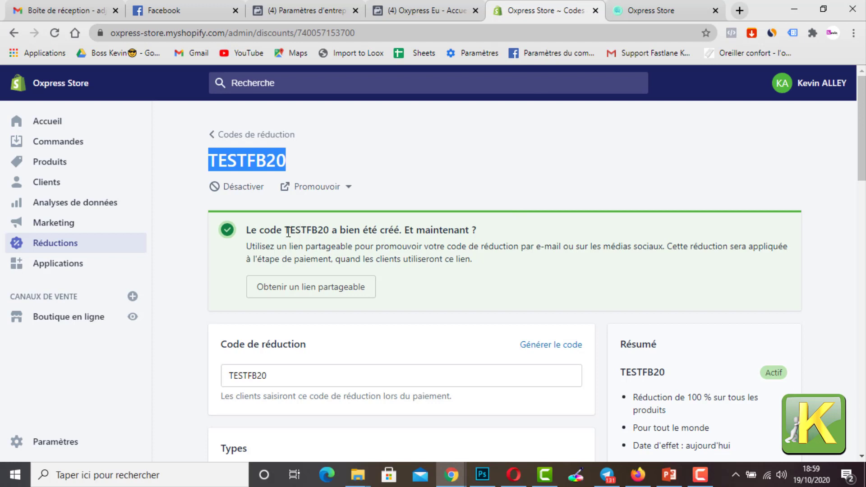
pyautogui.moveTo(286, 230); pyautogui.dragTo(332, 229)
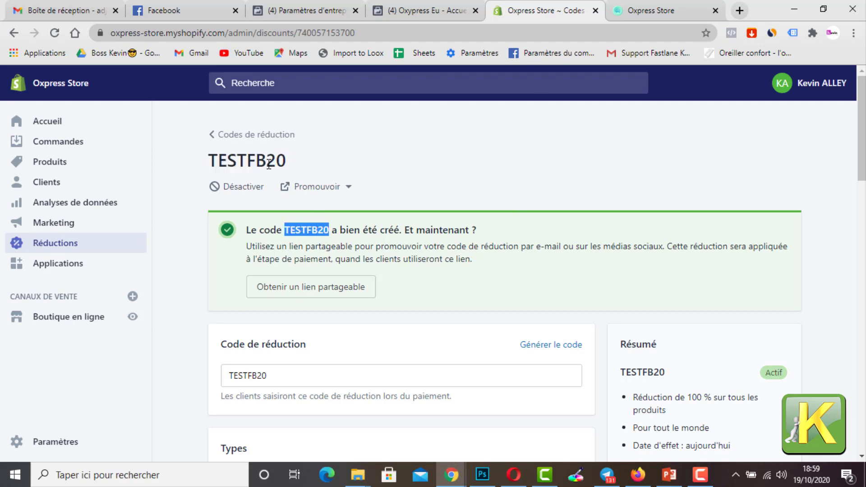
pyautogui.moveTo(285, 160); pyautogui.dragTo(210, 159)
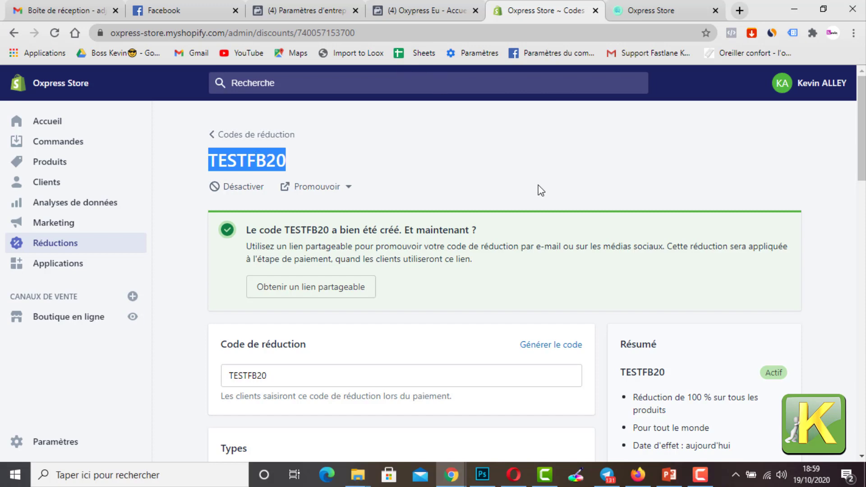
pyautogui.scroll(-4, 672, 221)
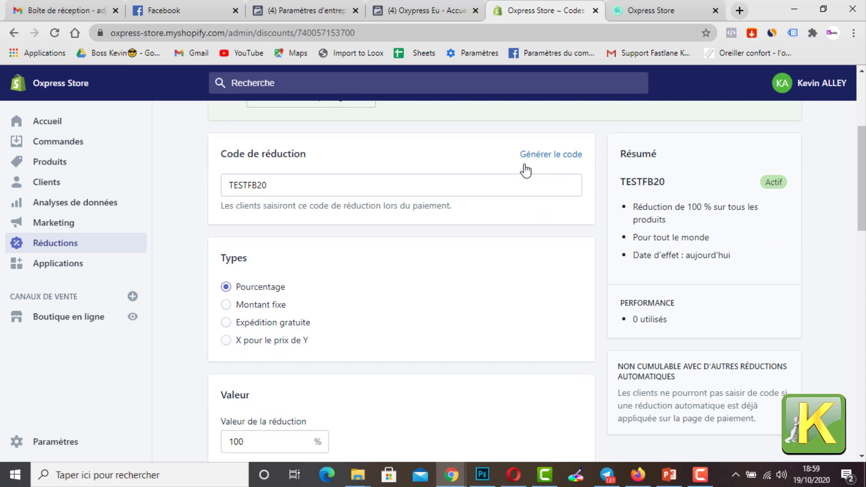
pyautogui.scroll(4, 456, 177)
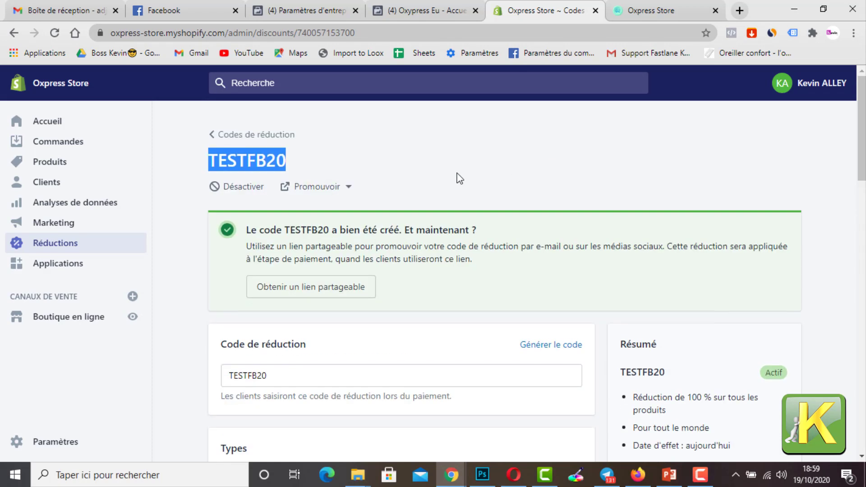
pyautogui.click(64, 124)
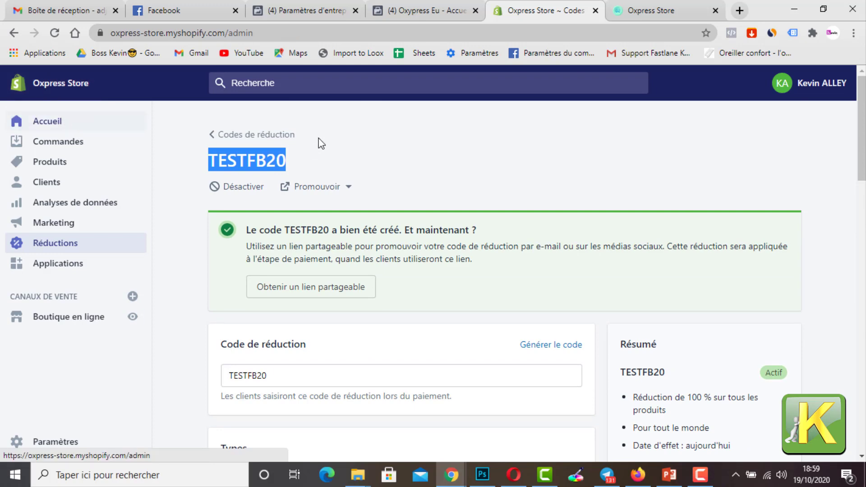
# Step: Switch to the Facebook business settings, look over the available sections and show the list of the business's pages
pyautogui.click(446, 10)
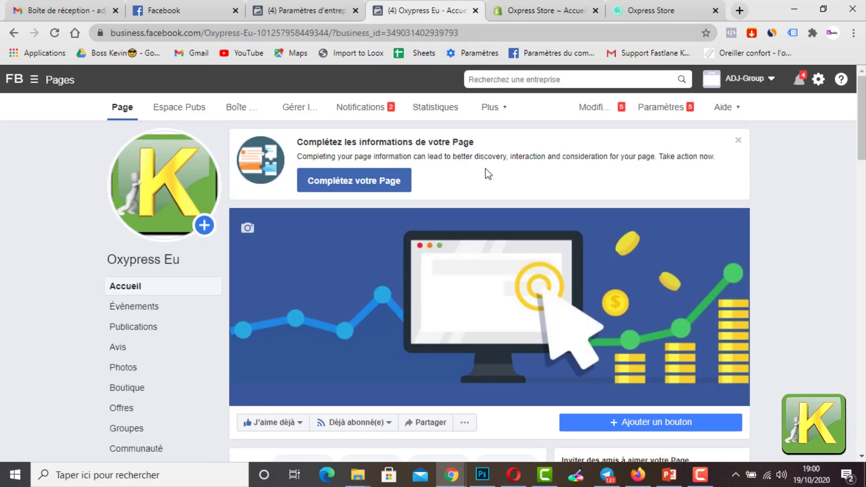
pyautogui.click(289, 10)
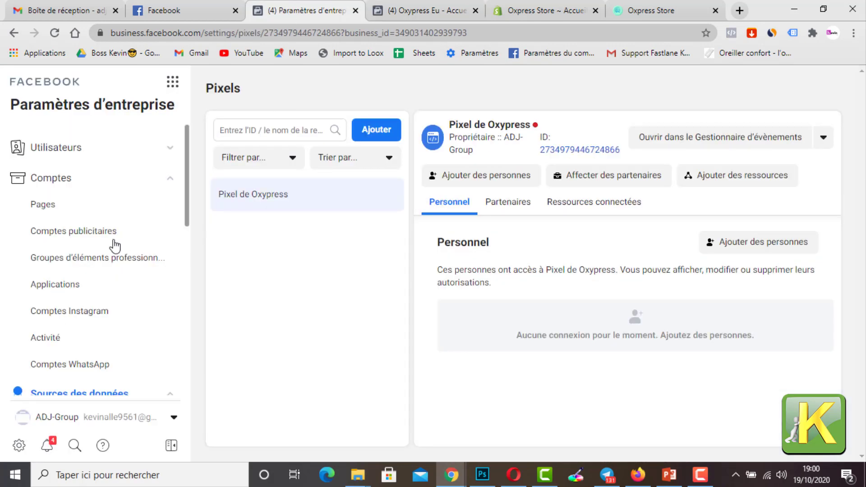
pyautogui.scroll(-4, 135, 245)
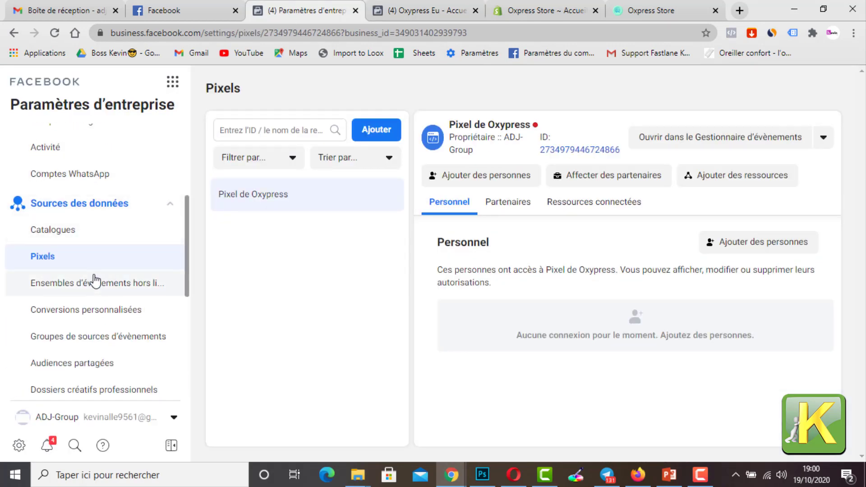
pyautogui.scroll(-5, 97, 294)
pyautogui.scroll(4, 108, 288)
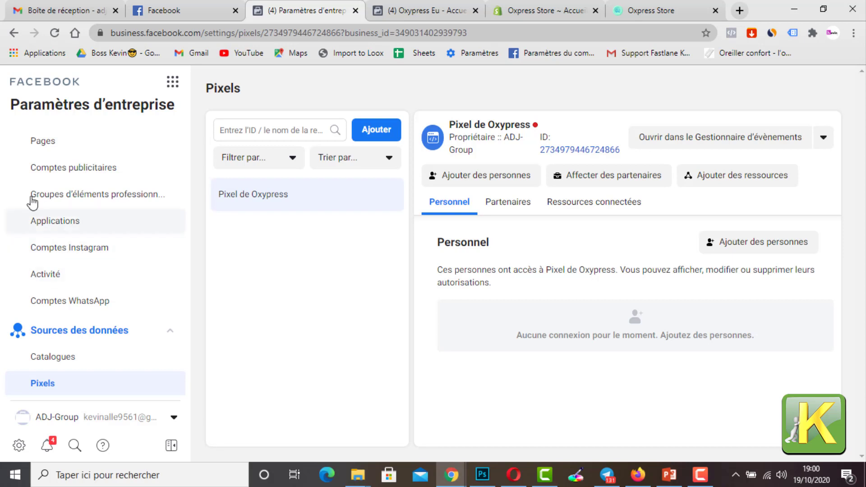
pyautogui.click(67, 140)
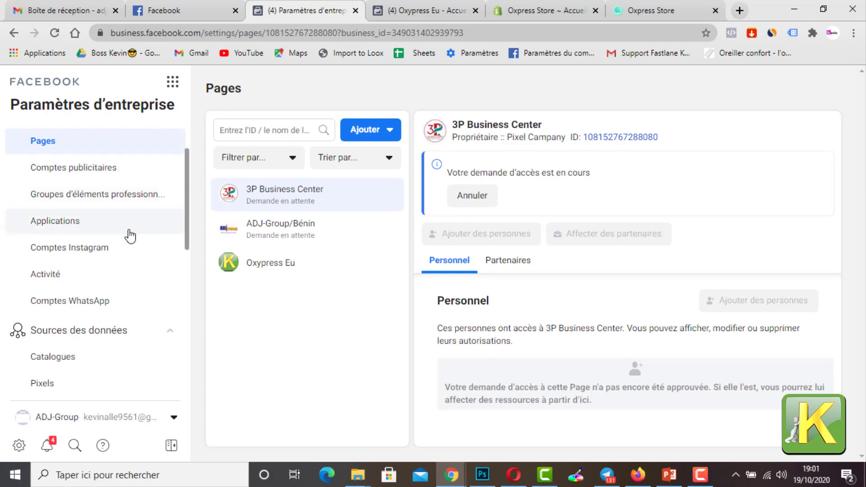
pyautogui.scroll(-5, 130, 237)
pyautogui.scroll(5, 130, 240)
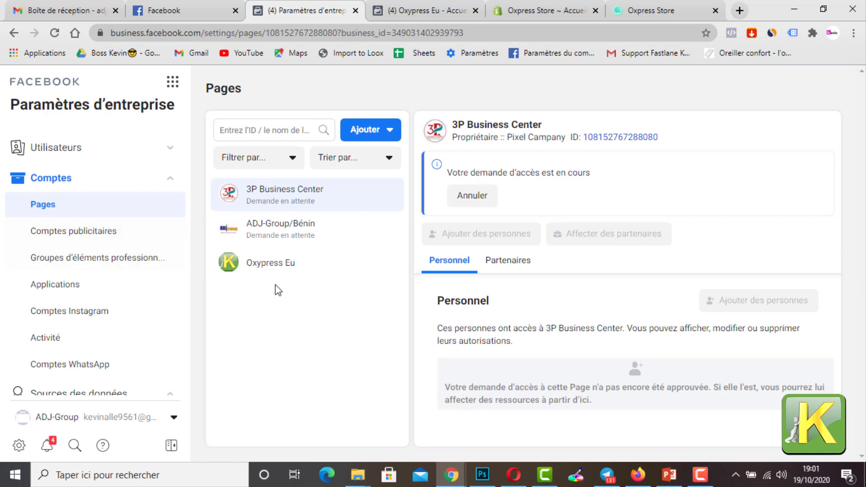
# Step: Show the ad accounts, select Oxypress ads, and try to add a resource to it, also from its connected resources
pyautogui.click(103, 241)
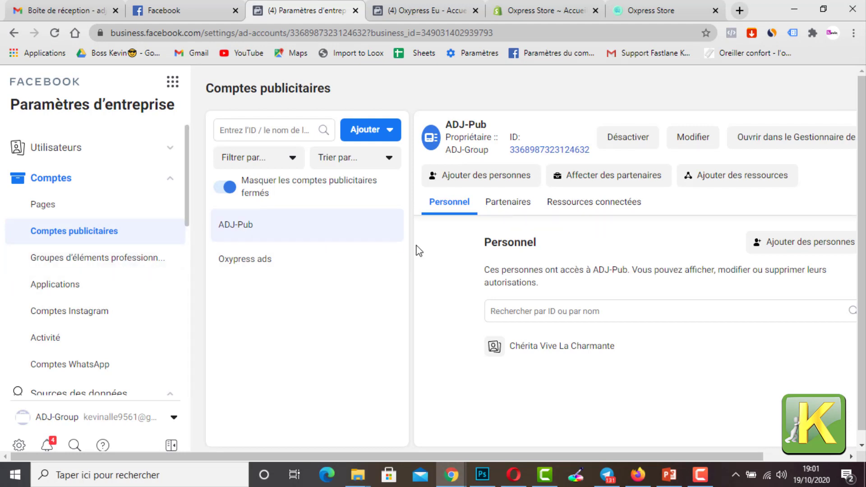
pyautogui.click(283, 269)
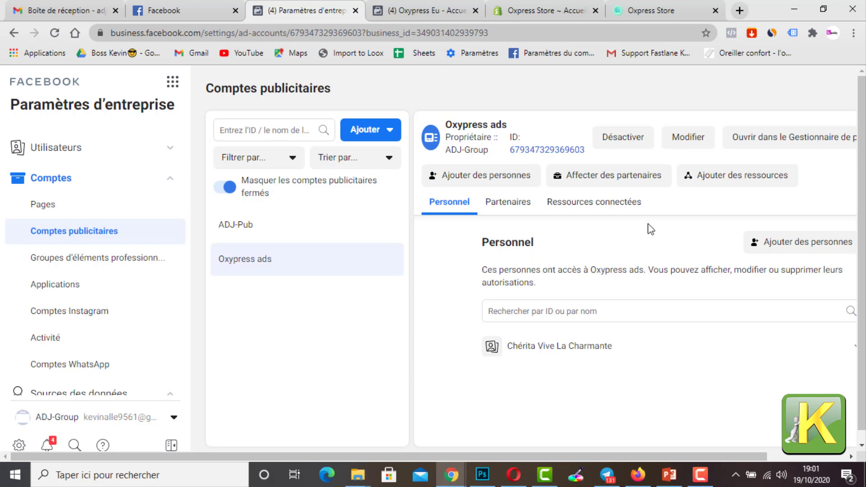
pyautogui.click(717, 186)
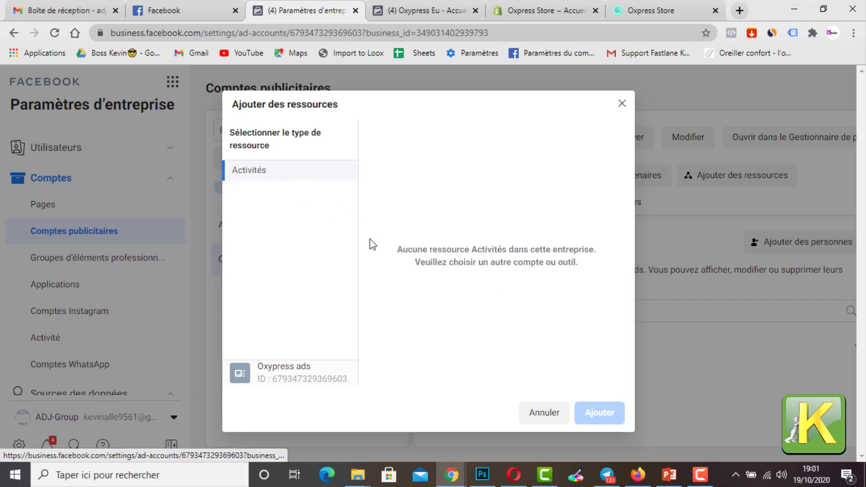
pyautogui.click(622, 103)
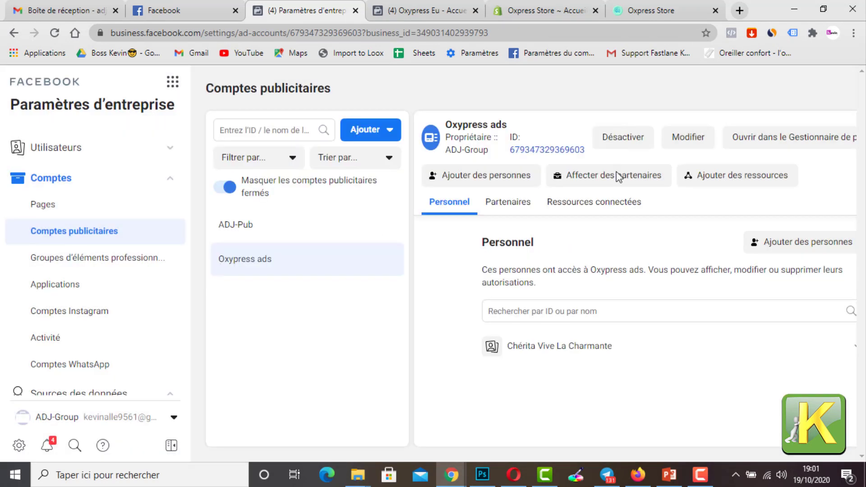
pyautogui.click(609, 209)
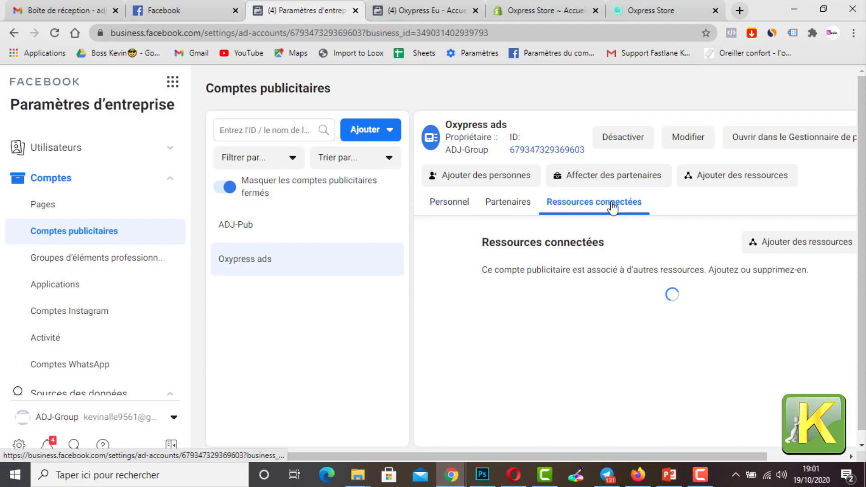
pyautogui.click(770, 252)
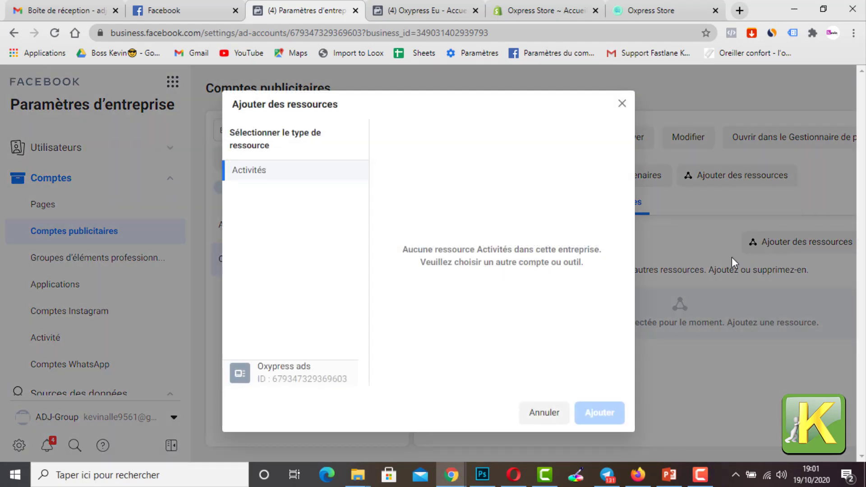
pyautogui.click(622, 104)
# Step: Return to the business's pixels under the data sources and reload the page to refresh the status of Pixel de Oxypress
pyautogui.scroll(-10, 75, 341)
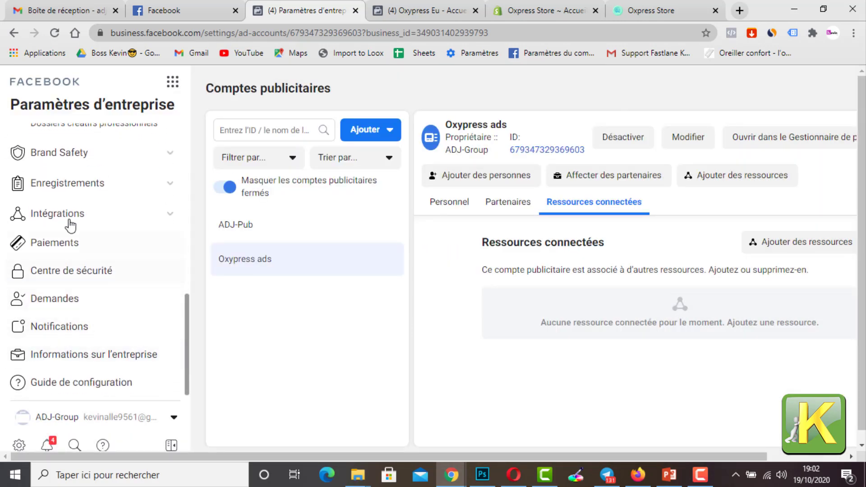
pyautogui.scroll(3, 97, 170)
pyautogui.scroll(1, 81, 225)
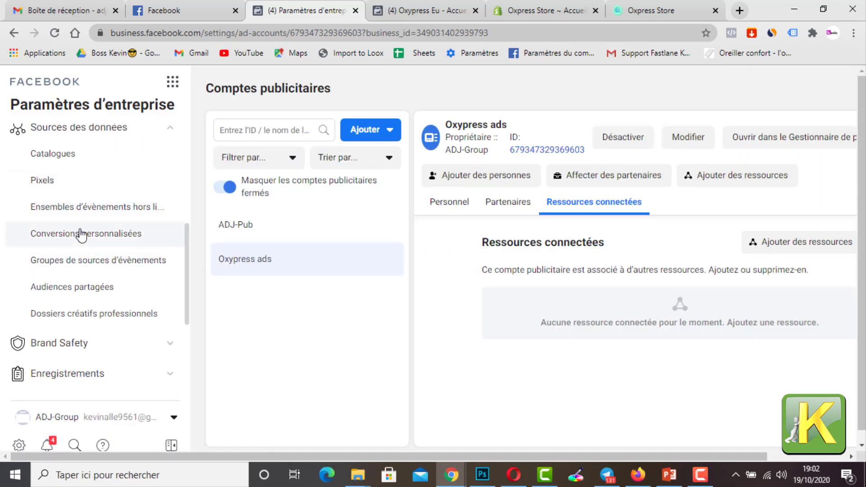
pyautogui.scroll(1, 72, 239)
pyautogui.click(70, 246)
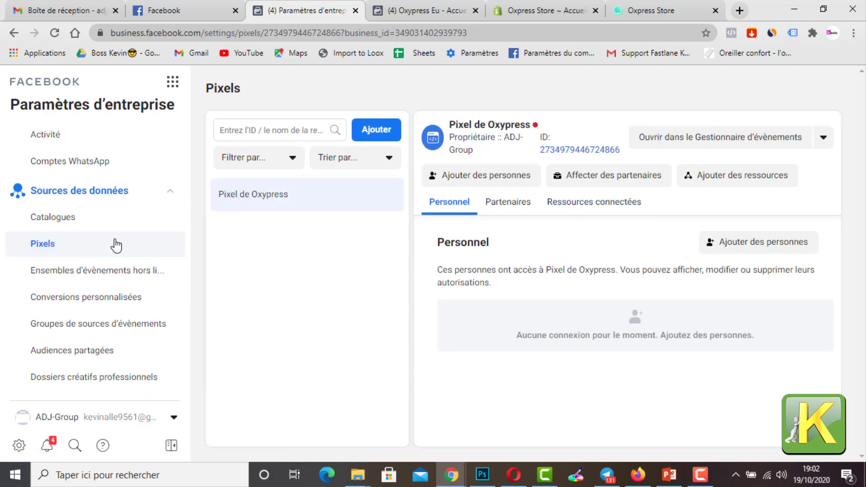
pyautogui.click(54, 32)
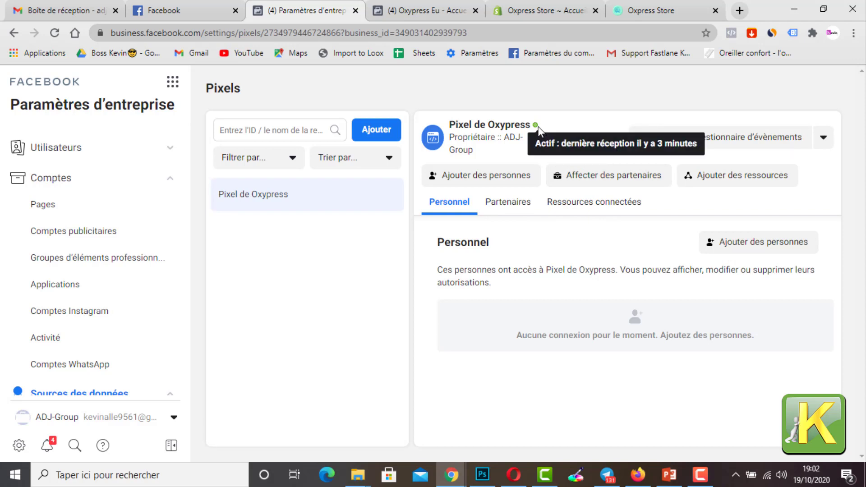
# Step: Add the Oxypress ads ad account as a connected resource of Pixel de Oxypress
pyautogui.scroll(-1, 77, 325)
pyautogui.scroll(-1, 77, 316)
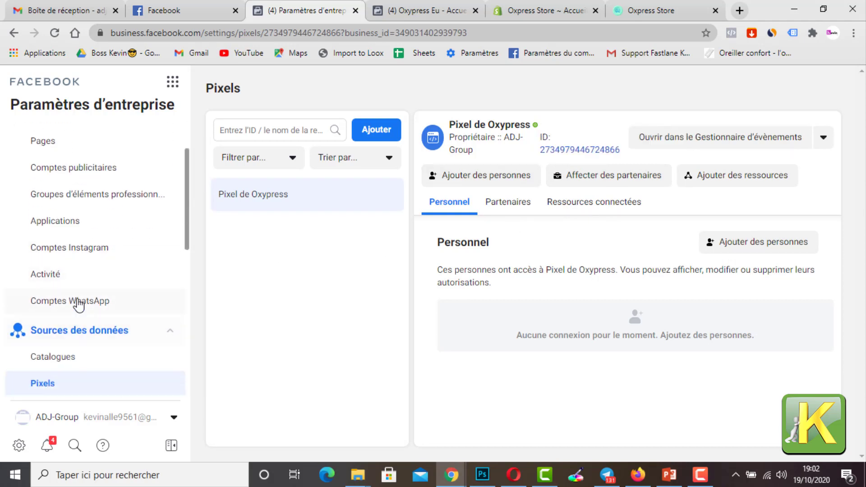
pyautogui.scroll(1, 71, 275)
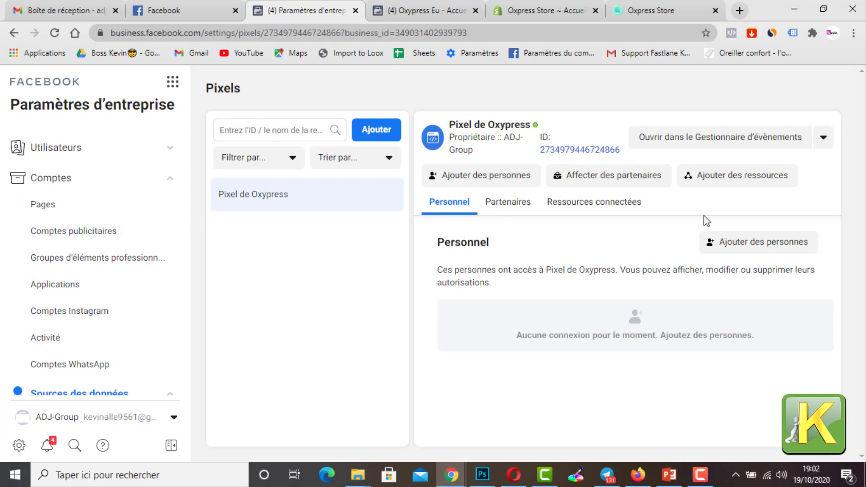
pyautogui.click(735, 188)
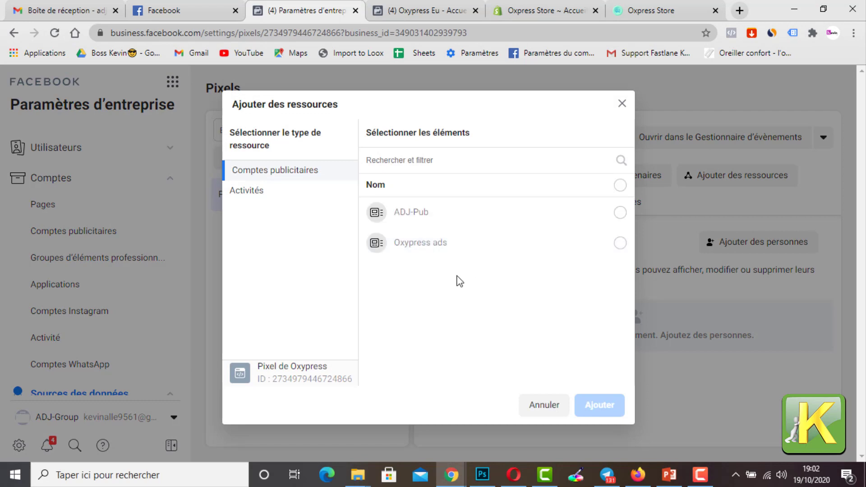
pyautogui.click(440, 252)
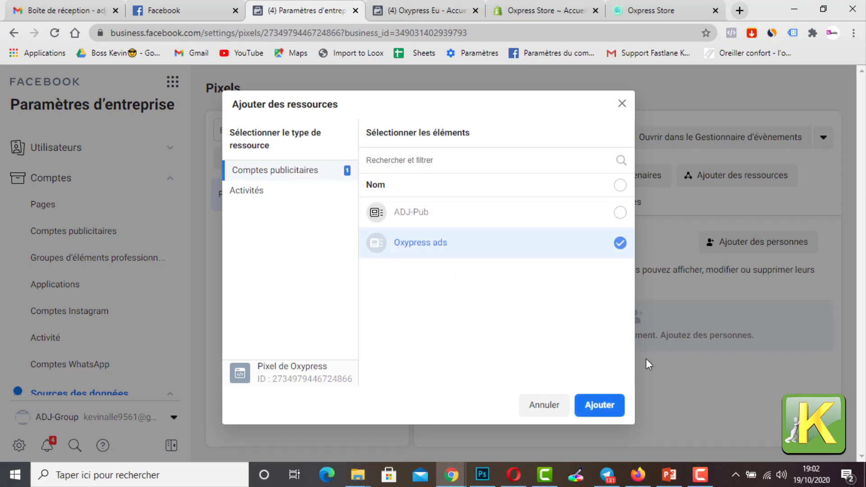
pyautogui.click(591, 410)
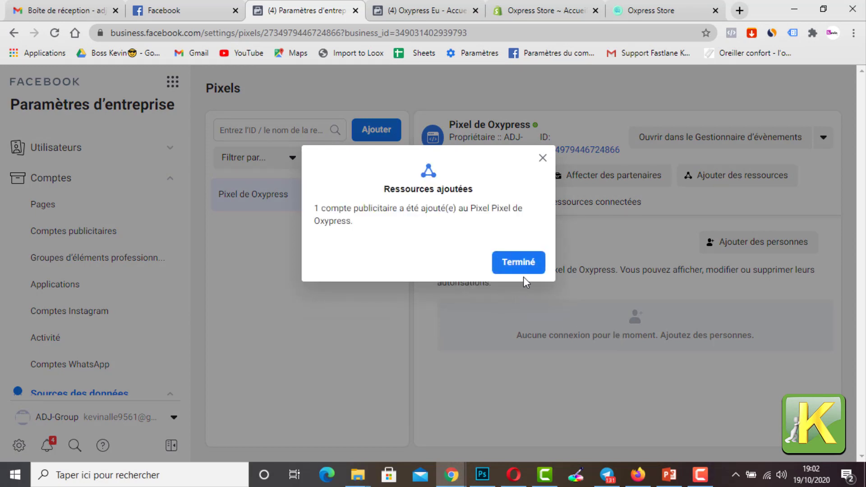
pyautogui.click(519, 263)
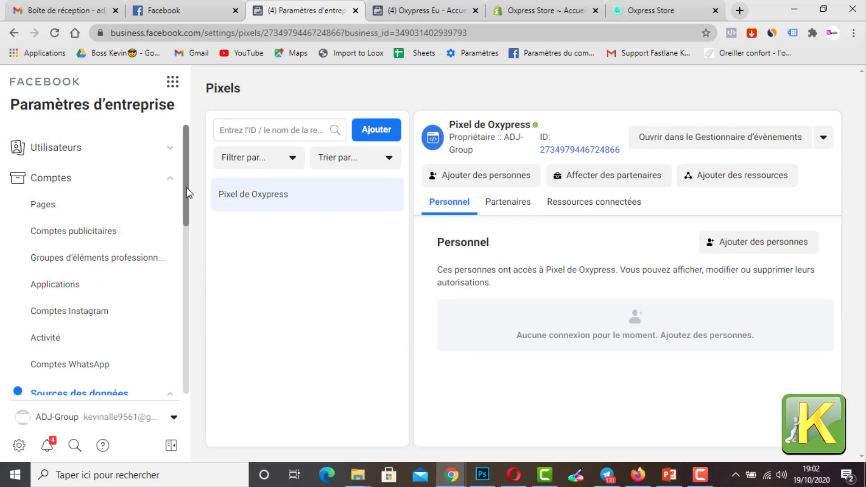
# Step: Switch to the PowerPoint presentation and show slide 4, Préparation
pyautogui.moveTo(186, 200); pyautogui.dragTo(181, 230)
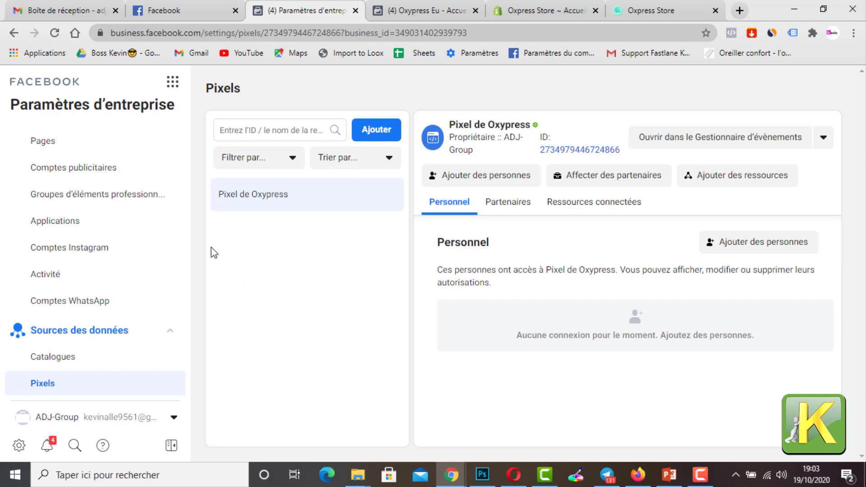
pyautogui.scroll(2, 118, 172)
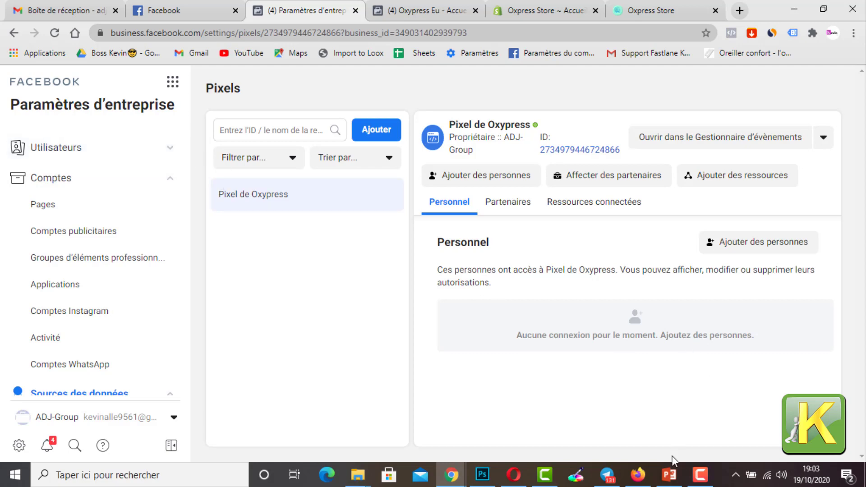
pyautogui.click(670, 471)
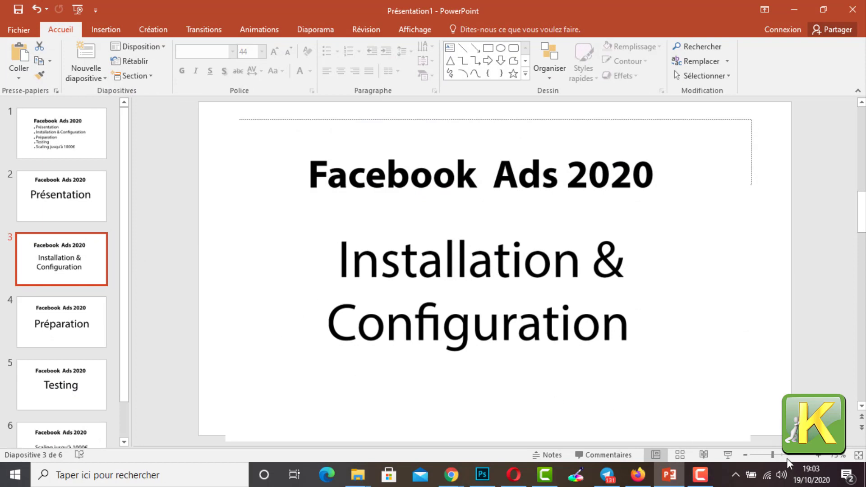
pyautogui.click(88, 329)
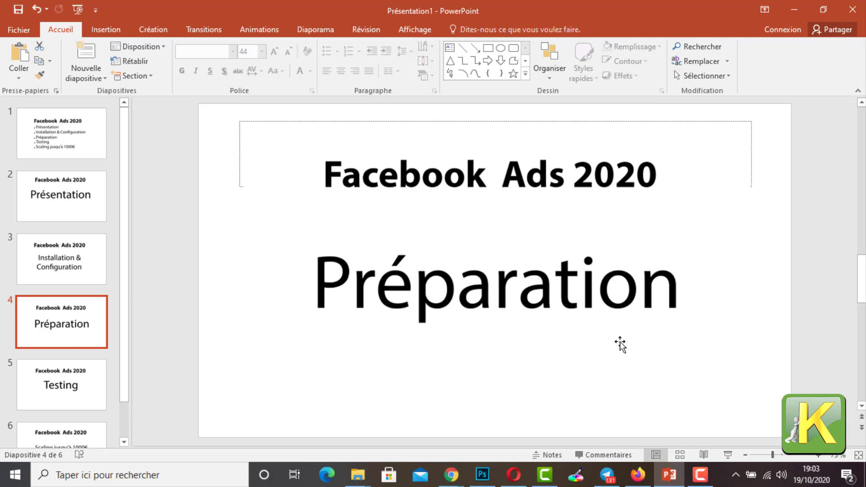
# Step: Minimize PowerPoint and the browser, and move the FEETPRO and Preuve folders to the top row of the desktop icons
pyautogui.click(795, 9)
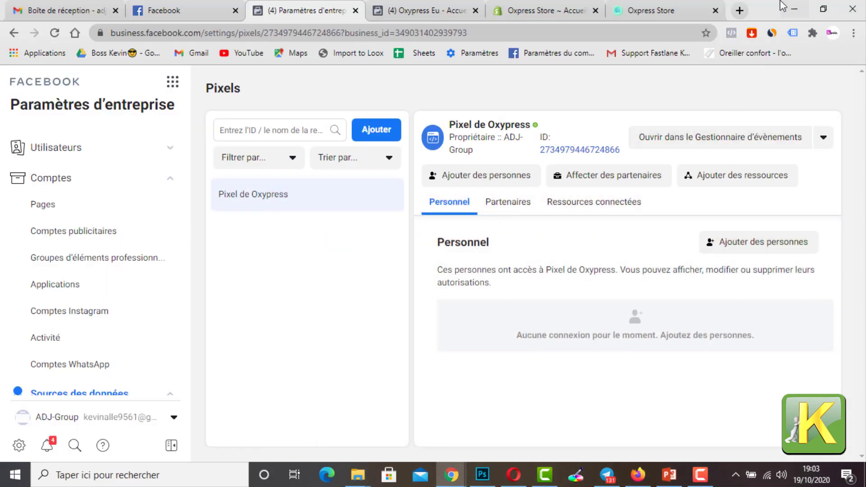
pyautogui.click(794, 8)
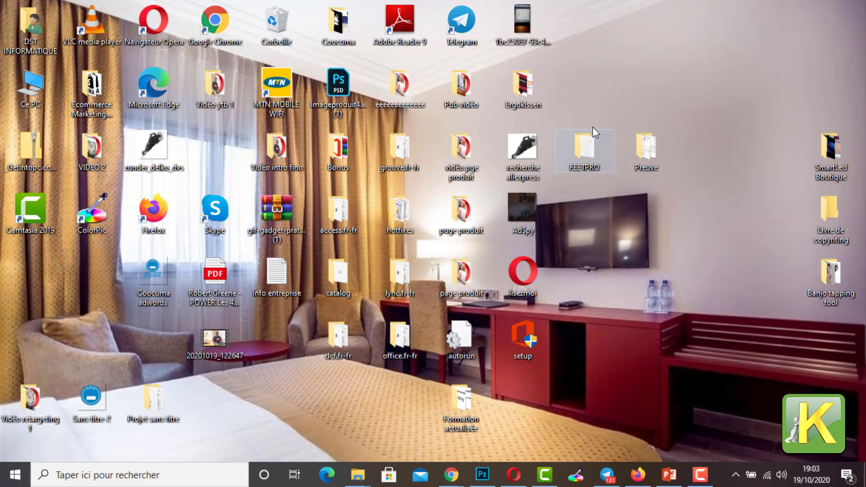
pyautogui.moveTo(599, 66); pyautogui.dragTo(599, 67)
pyautogui.moveTo(652, 158); pyautogui.dragTo(656, 33)
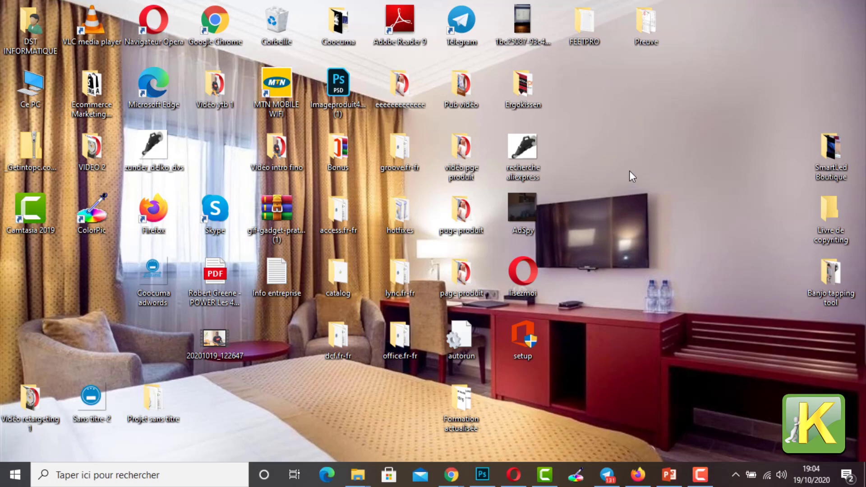
# Step: Create a new folder with the default name on an empty area of the desktop and refresh the desktop
pyautogui.rightClick(625, 146)
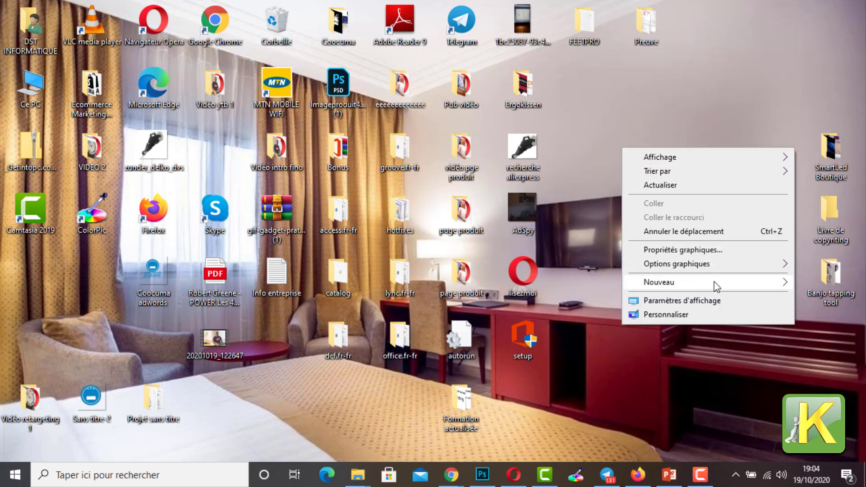
pyautogui.moveTo(763, 285)
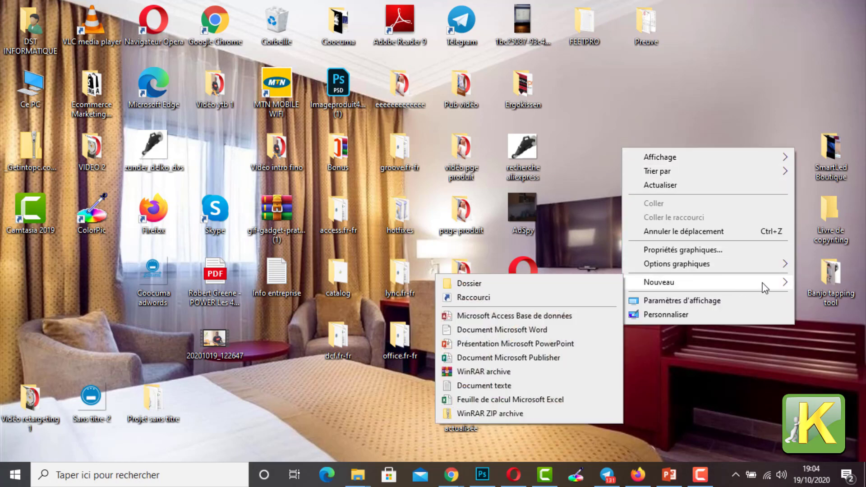
pyautogui.click(557, 286)
pyautogui.press('Return')
pyautogui.rightClick(637, 219)
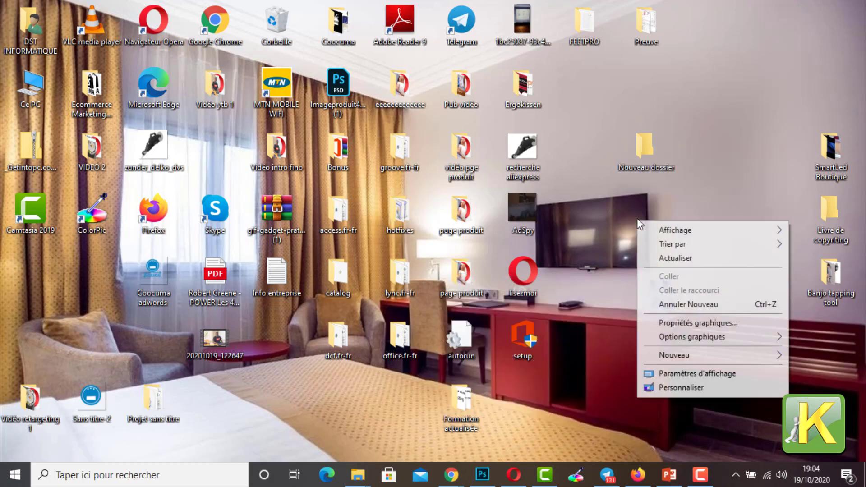
pyautogui.click(660, 258)
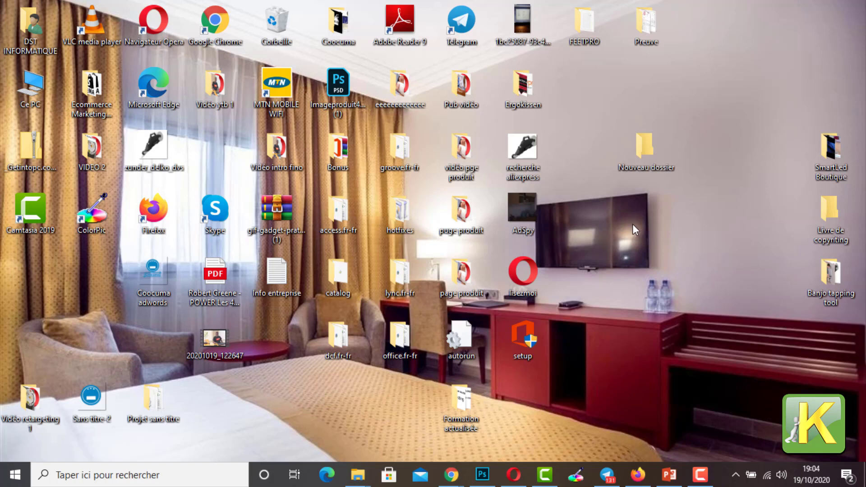
# Step: Move the AdSpy video from the desktop into the new folder, checking the folder's contents before minimizing its window
pyautogui.moveTo(532, 217); pyautogui.dragTo(641, 182)
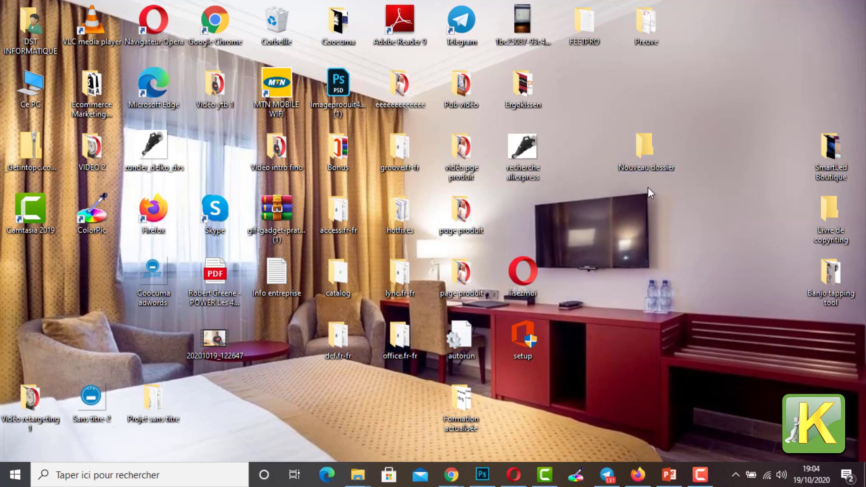
pyautogui.doubleClick(650, 162)
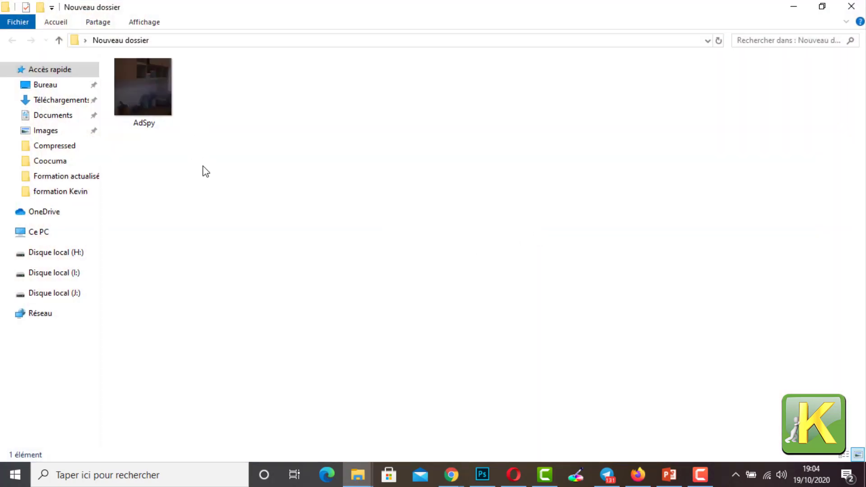
pyautogui.moveTo(164, 99); pyautogui.dragTo(147, 158)
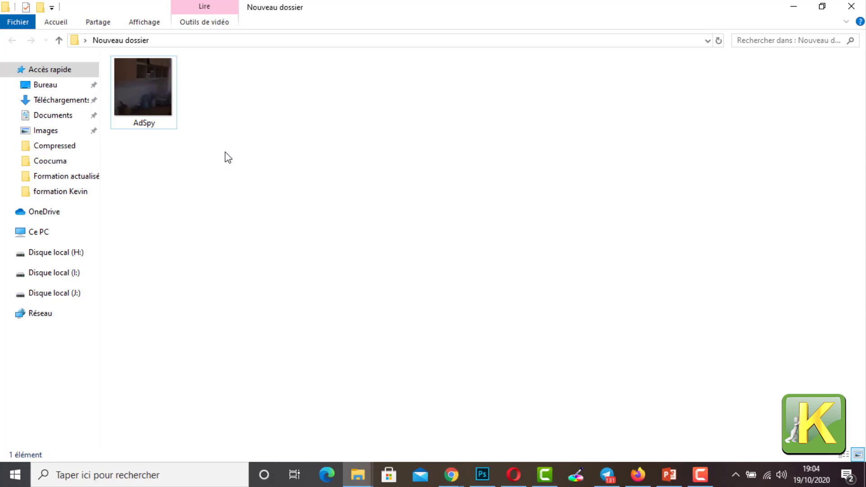
pyautogui.rightClick(237, 155)
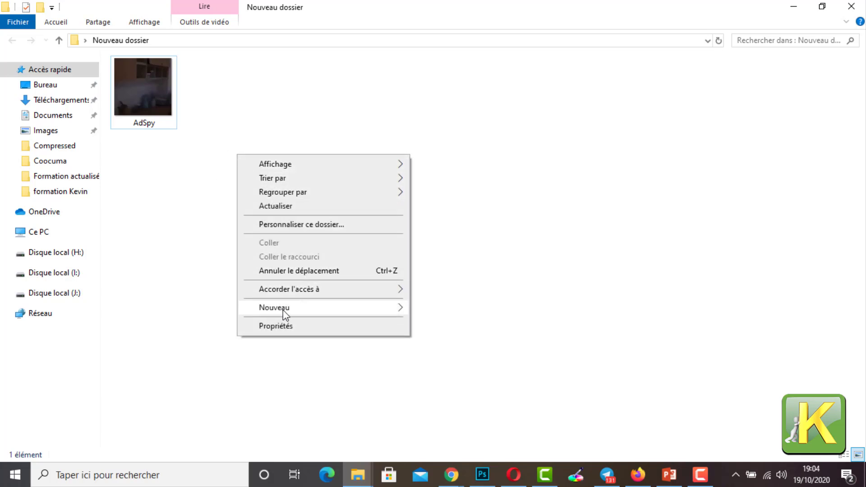
pyautogui.click(166, 139)
pyautogui.click(163, 129)
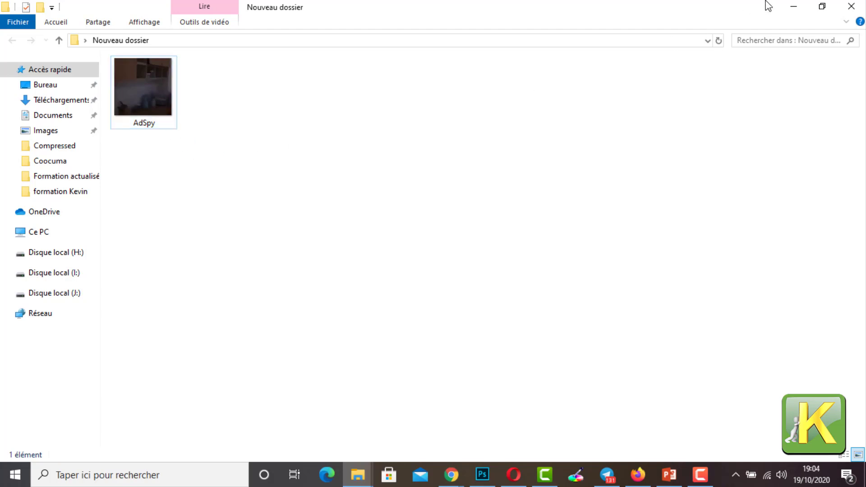
pyautogui.click(794, 7)
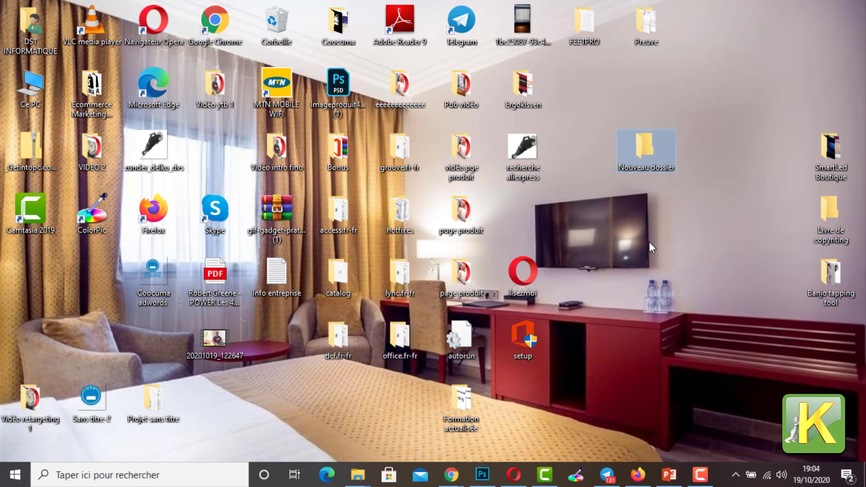
# Step: Rename the new desktop folder as Oxypress ADS
pyautogui.rightClick(642, 163)
pyautogui.click(693, 430)
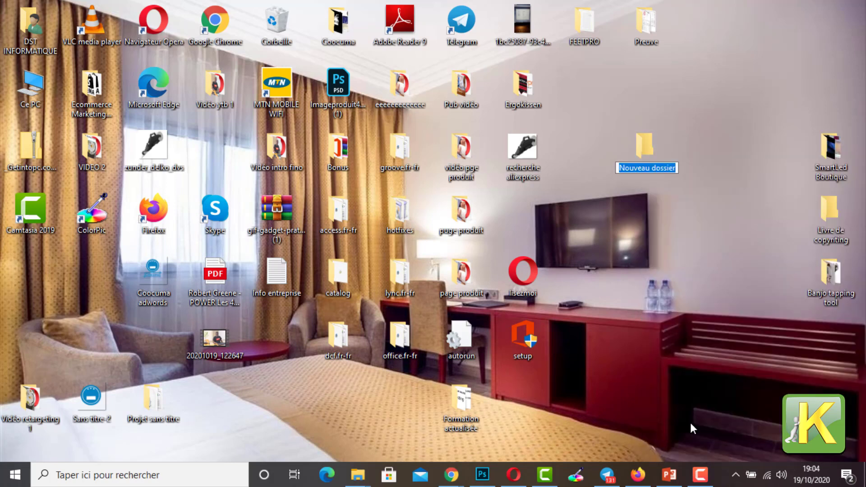
pyautogui.write('oXYPRES')
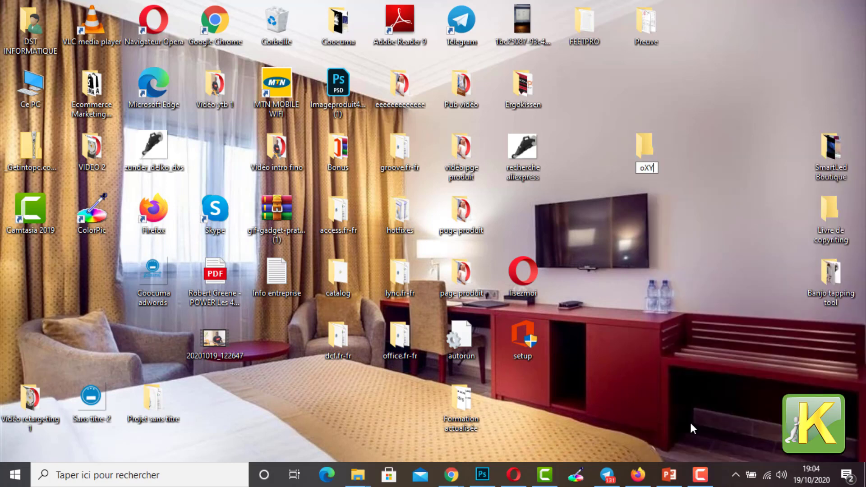
pyautogui.press('BackSpace')
pyautogui.press('BackSpace')
pyautogui.press('BackSpace')
pyautogui.press('BackSpace')
pyautogui.press('BackSpace')
pyautogui.press('BackSpace')
pyautogui.press('BackSpace')
pyautogui.write('Oxypress AS')
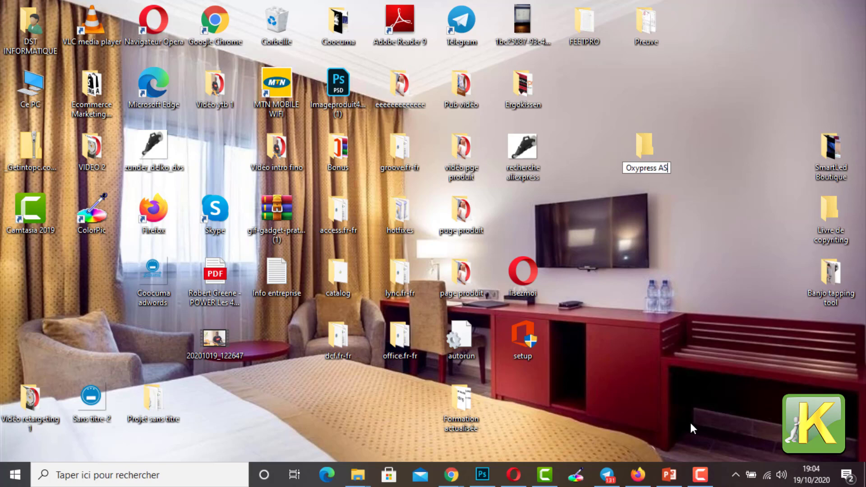
pyautogui.press('BackSpace')
pyautogui.write('DS')
pyautogui.press('Return')
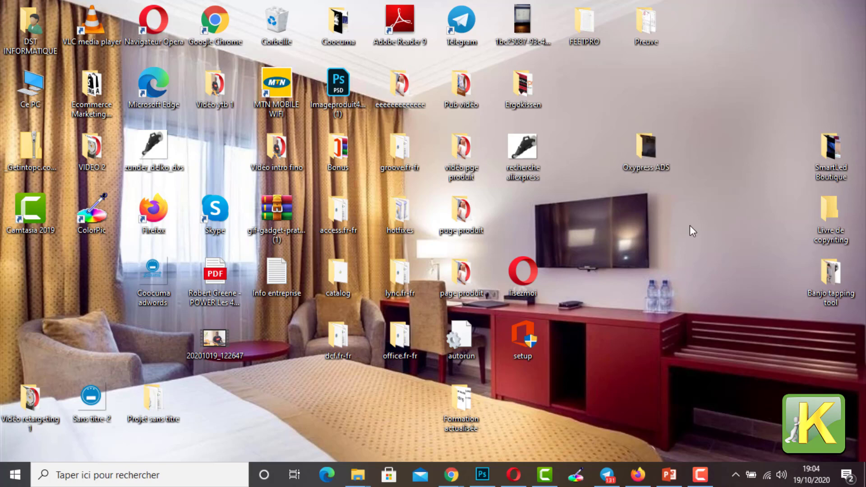
# Step: Open the Oxypress ADS folder in a maximized window and rename the AdSpy video as Vidéo
pyautogui.doubleClick(644, 149)
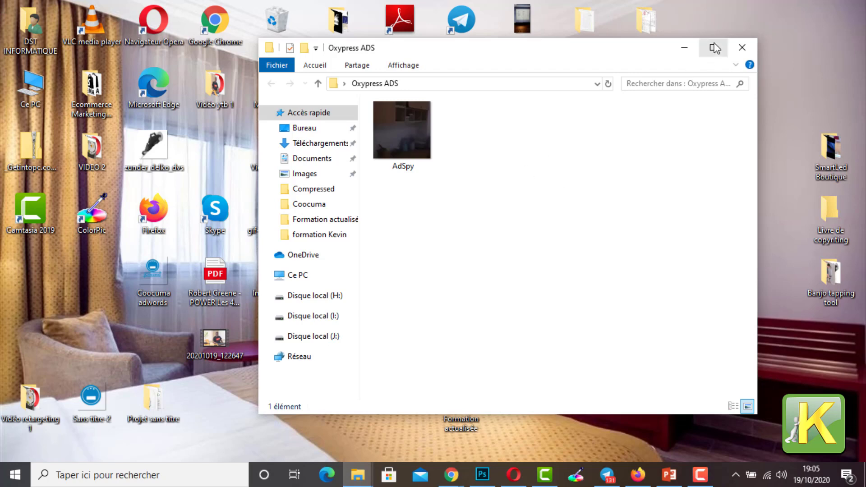
pyautogui.click(713, 47)
pyautogui.click(154, 123)
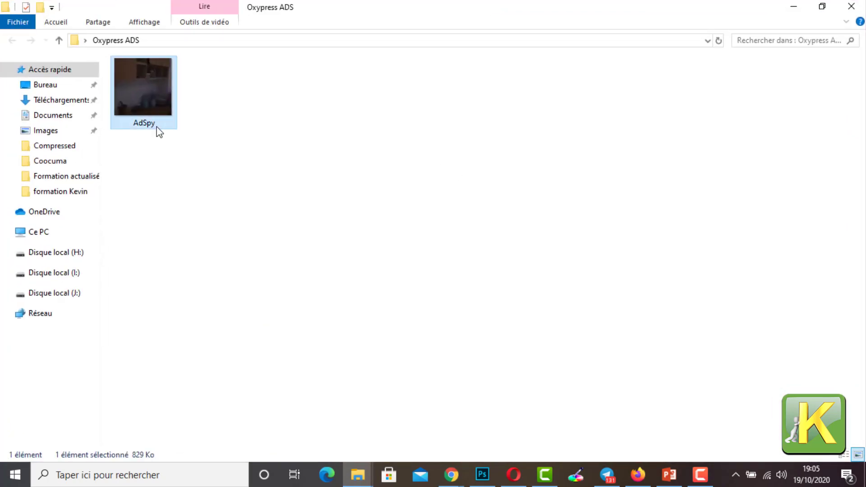
pyautogui.rightClick(153, 122)
pyautogui.click(210, 412)
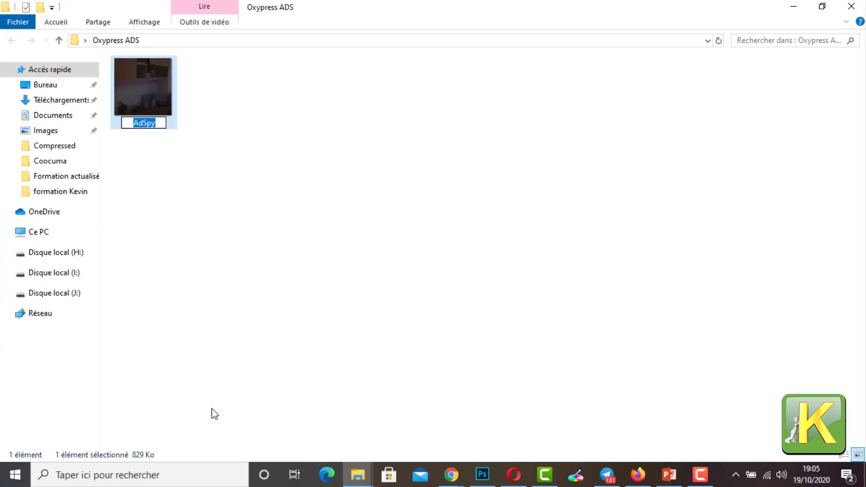
pyautogui.write('vID2O')
pyautogui.hotkey('ctrl', 'a')
pyautogui.press('BackSpace')
pyautogui.write('Vi')
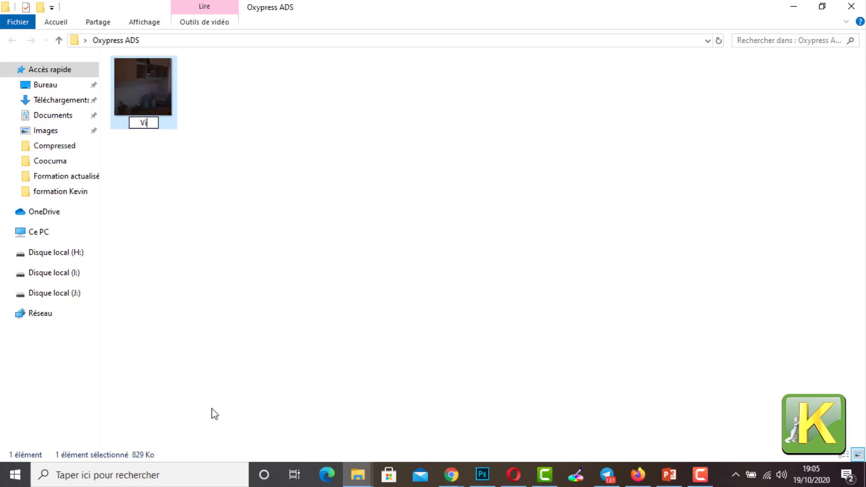
pyautogui.write('déo')
pyautogui.click(342, 271)
# Step: Create a text document named adcopie in the Oxypress ADS folder and minimize the folder window
pyautogui.rightClick(301, 154)
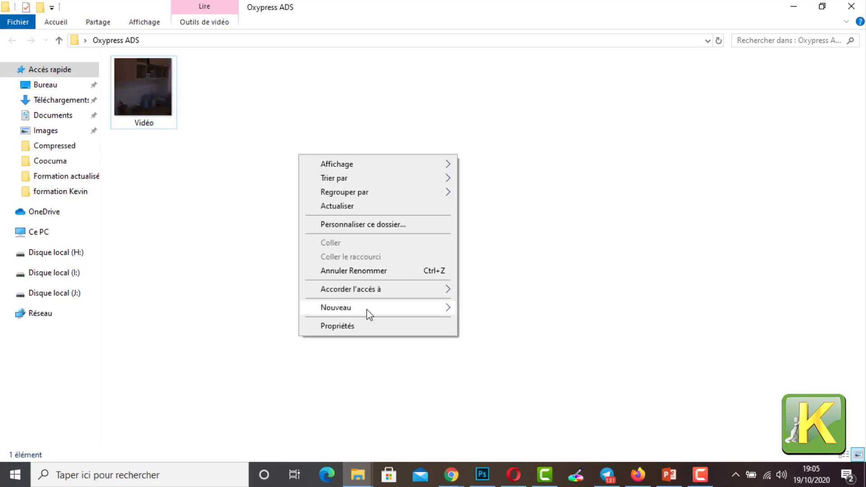
pyautogui.moveTo(368, 313)
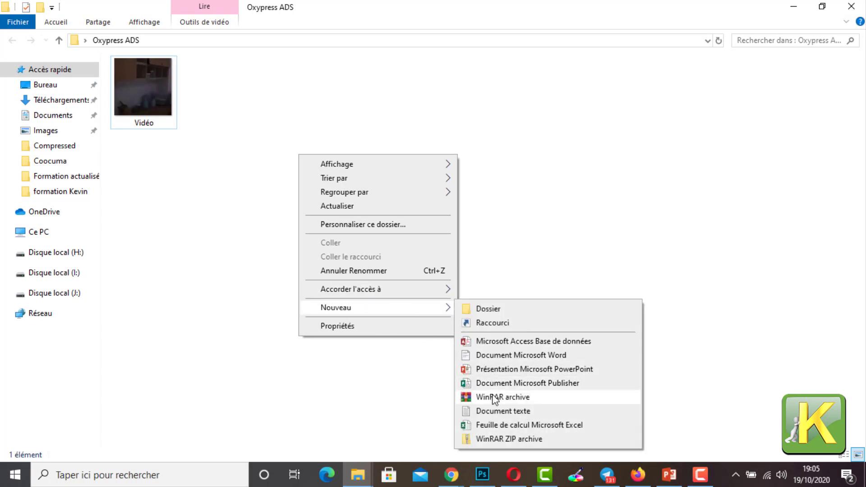
pyautogui.click(497, 411)
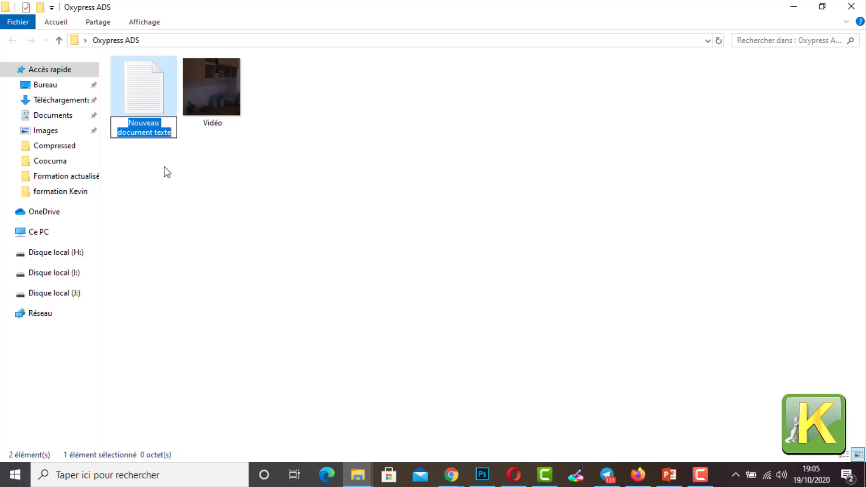
pyautogui.click(157, 171)
pyautogui.doubleClick(154, 124)
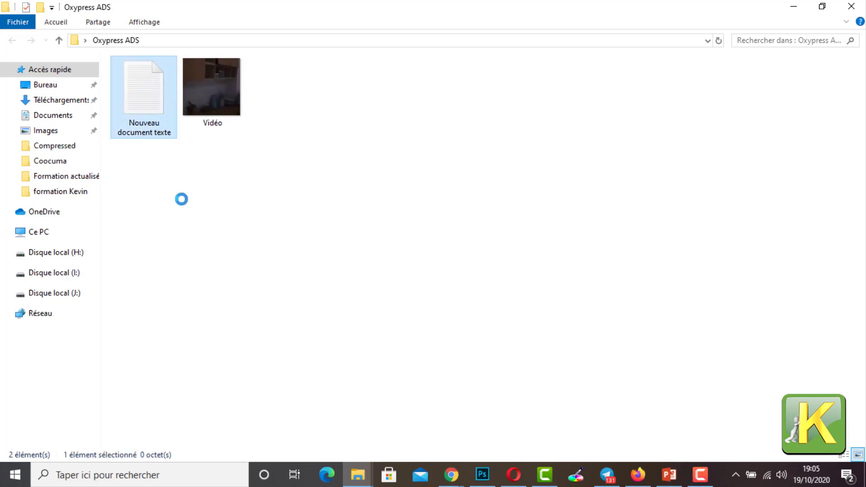
pyautogui.rightClick(153, 129)
pyautogui.click(223, 427)
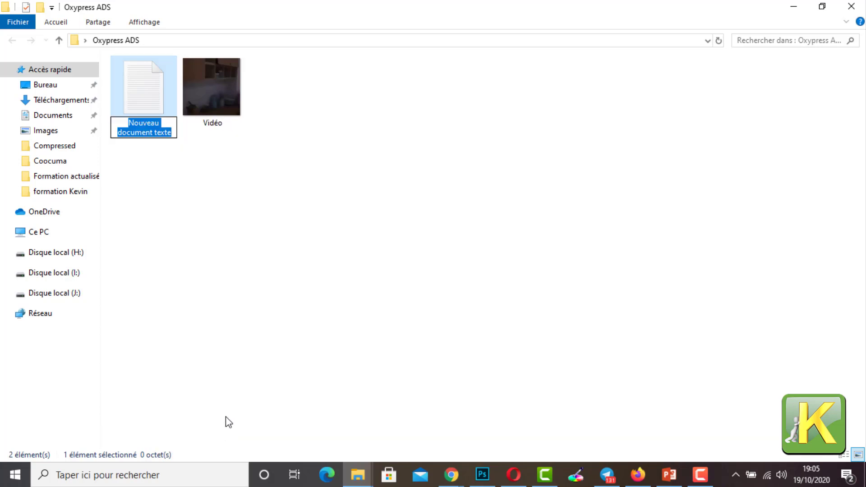
pyautogui.write('adcopie')
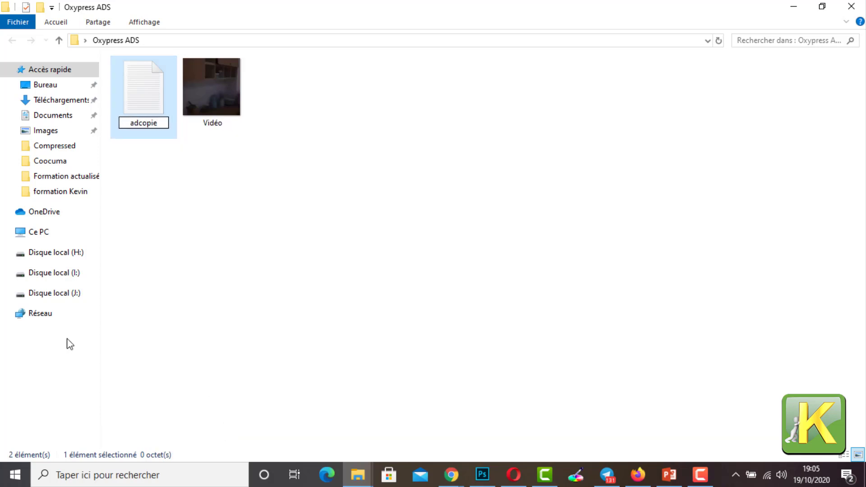
pyautogui.click(193, 214)
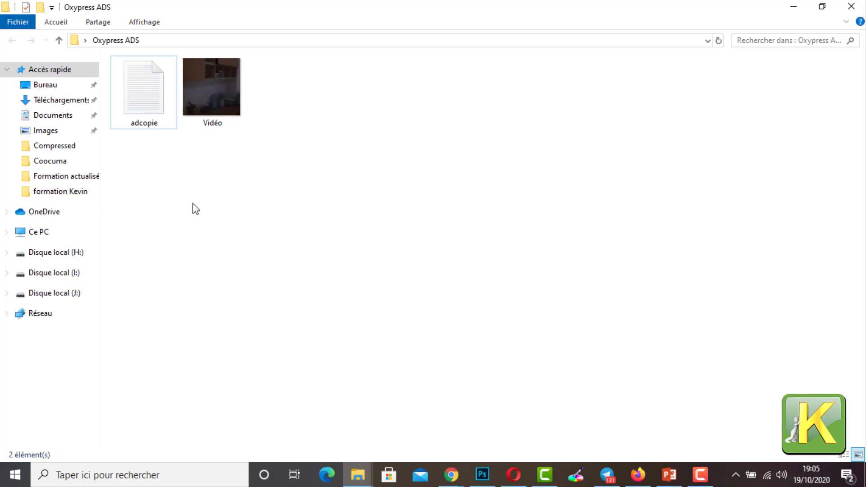
pyautogui.rightClick(254, 209)
pyautogui.click(526, 190)
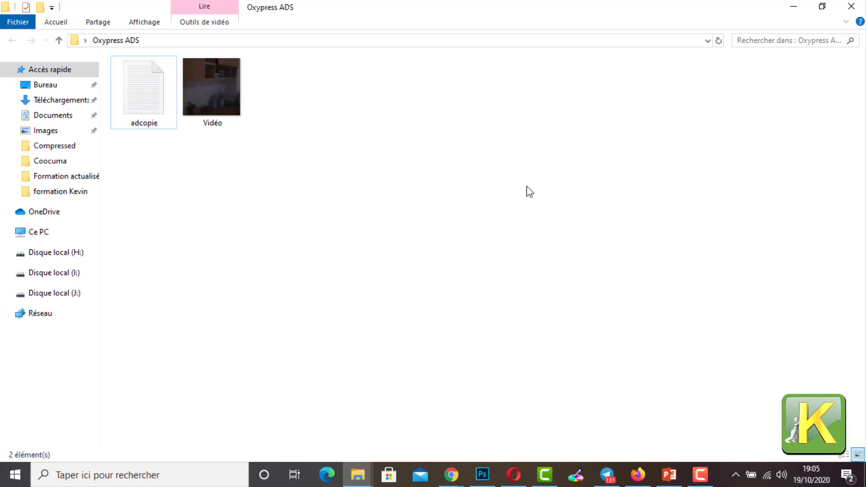
pyautogui.click(793, 8)
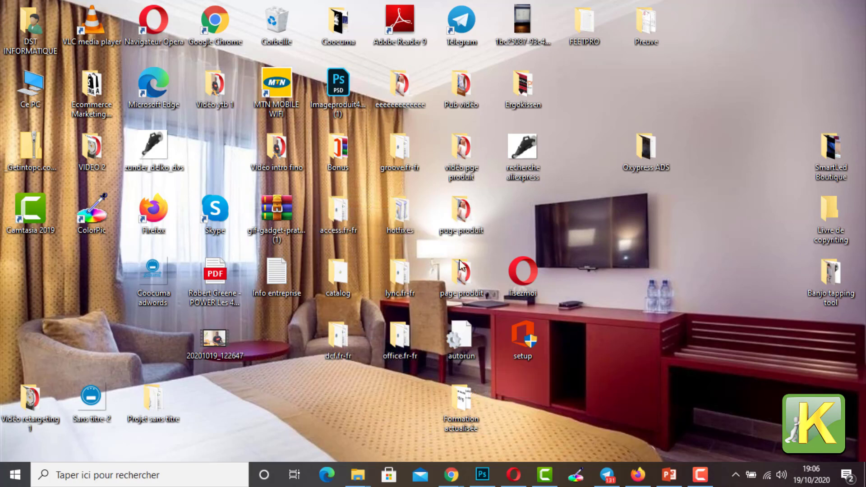
# Step: Look through the desktop folders vidéo pge produit, Ergokissen, Pub vidéo and Vidéo retargeting 1, closing each one after viewing
pyautogui.doubleClick(461, 164)
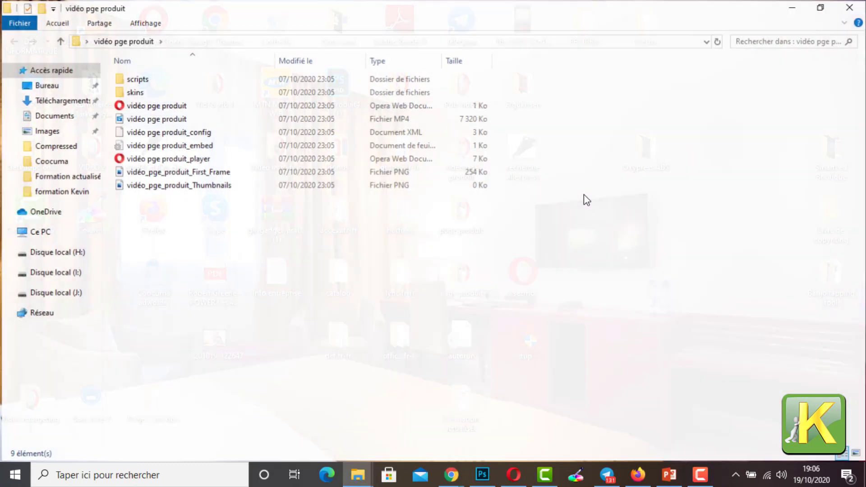
pyautogui.click(848, 8)
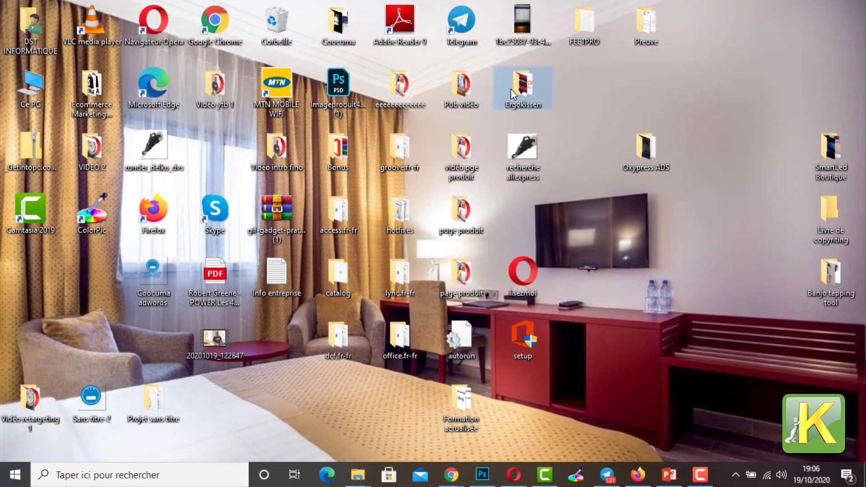
pyautogui.doubleClick(511, 90)
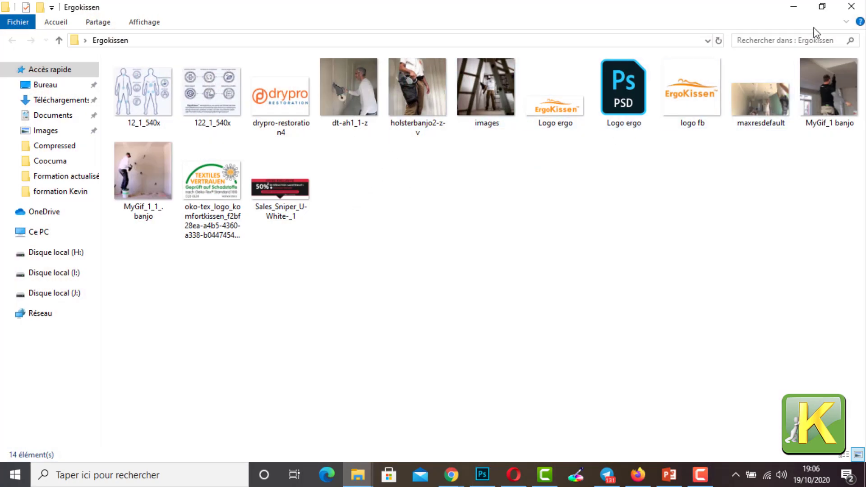
pyautogui.click(847, 7)
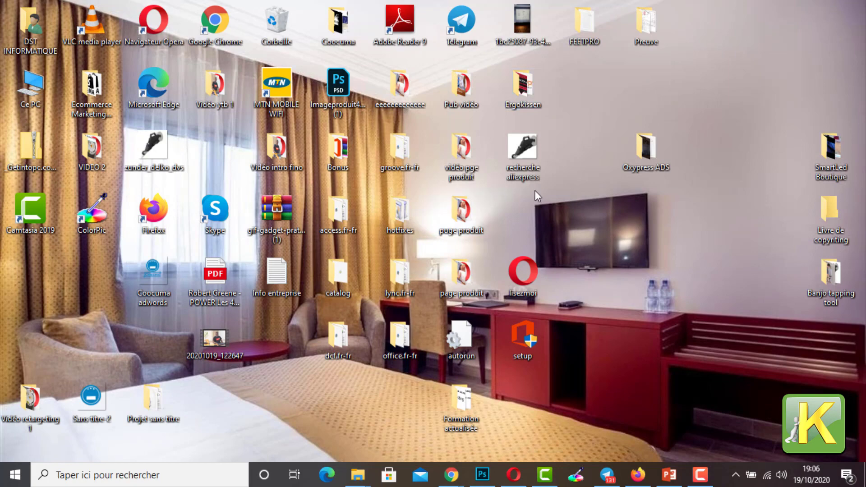
pyautogui.doubleClick(453, 94)
pyautogui.click(847, 7)
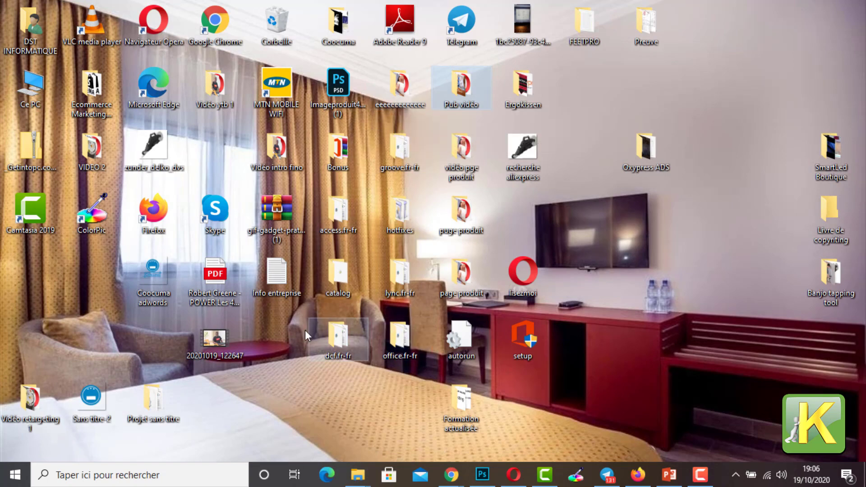
pyautogui.click(23, 406)
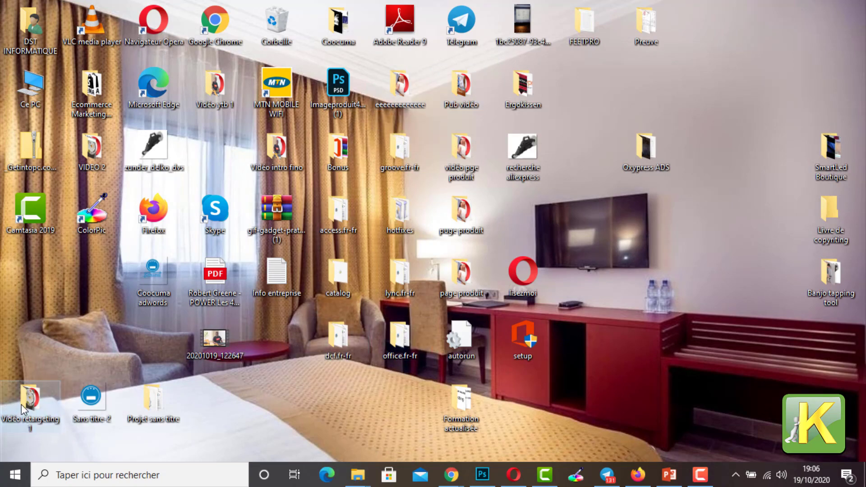
pyautogui.doubleClick(21, 404)
pyautogui.click(847, 7)
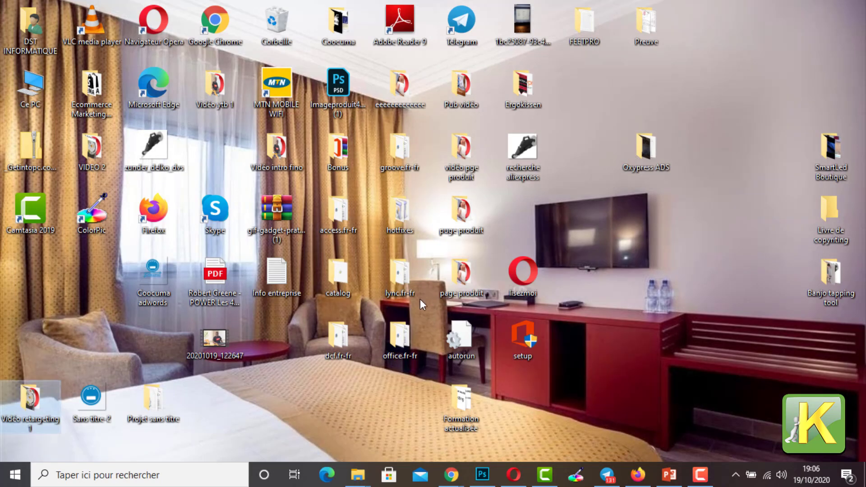
# Step: Open the page produit folder from the desktop and display its contents as large icons
pyautogui.doubleClick(442, 277)
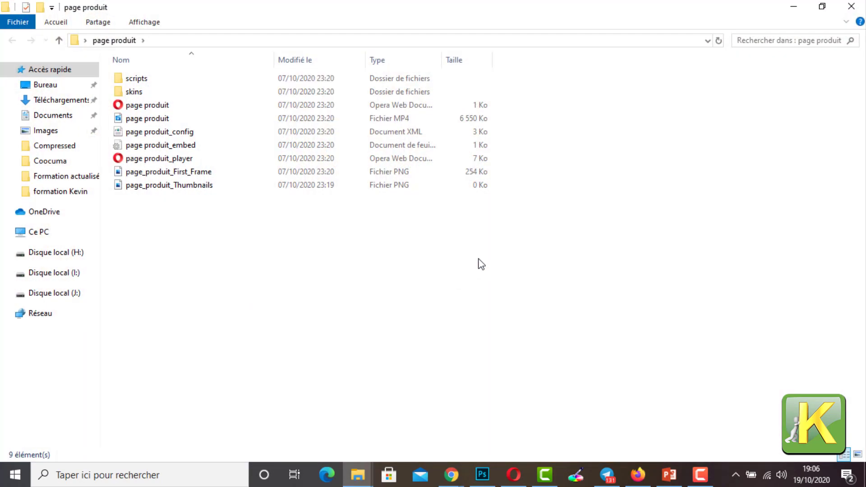
pyautogui.rightClick(344, 271)
pyautogui.moveTo(446, 280)
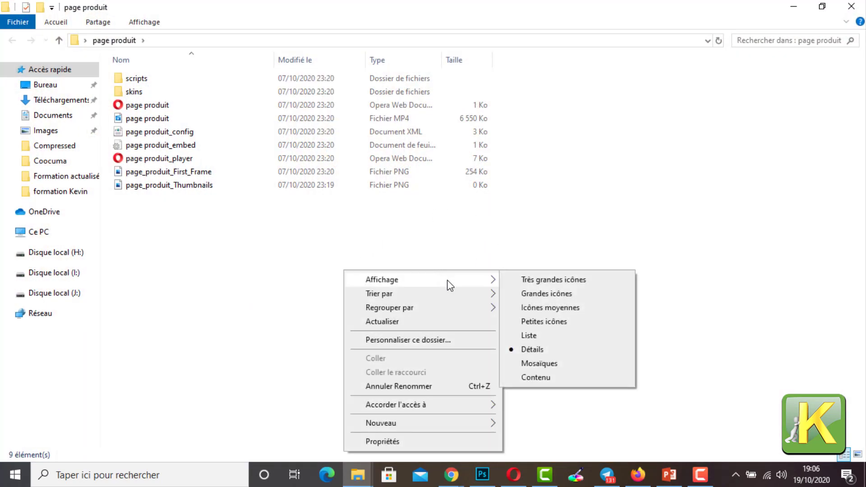
pyautogui.click(537, 296)
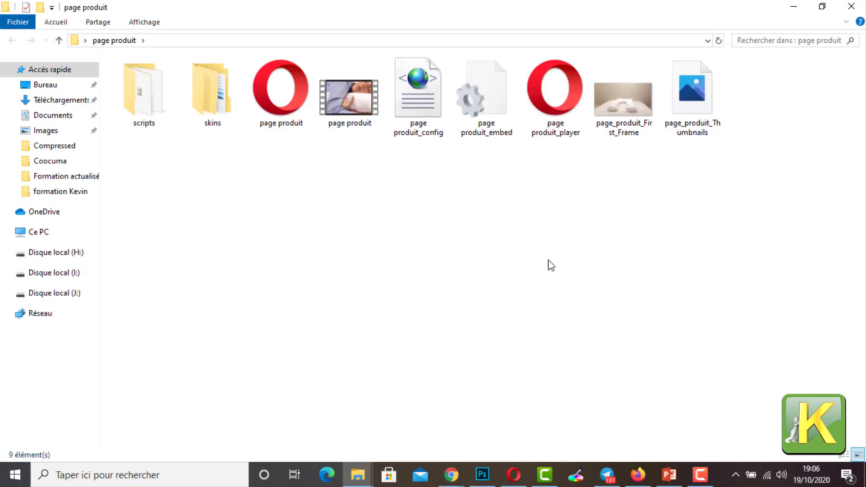
# Step: Try to move the page_produit_First_Frame image from the page produit folder into the Oxypress ADS folder
pyautogui.click(634, 123)
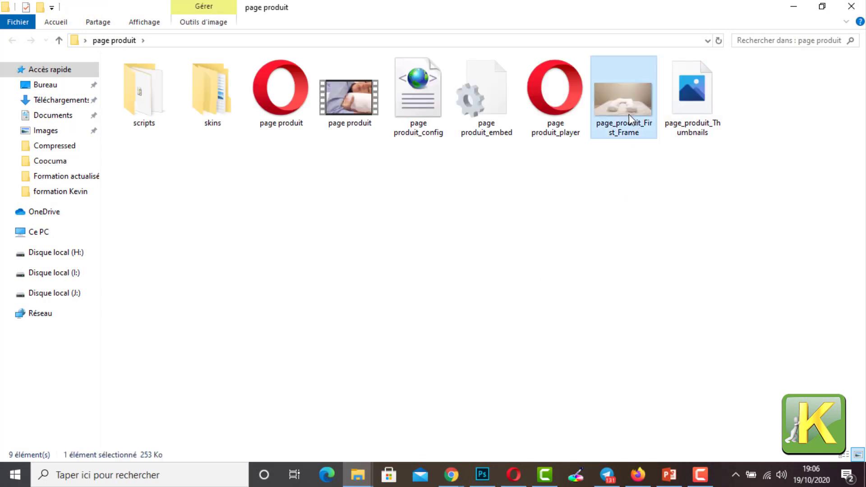
pyautogui.rightClick(629, 114)
pyautogui.click(631, 374)
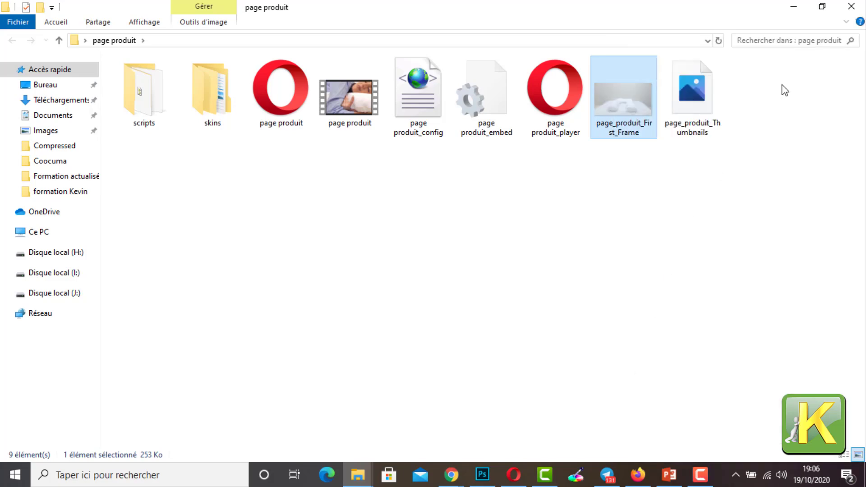
pyautogui.click(793, 7)
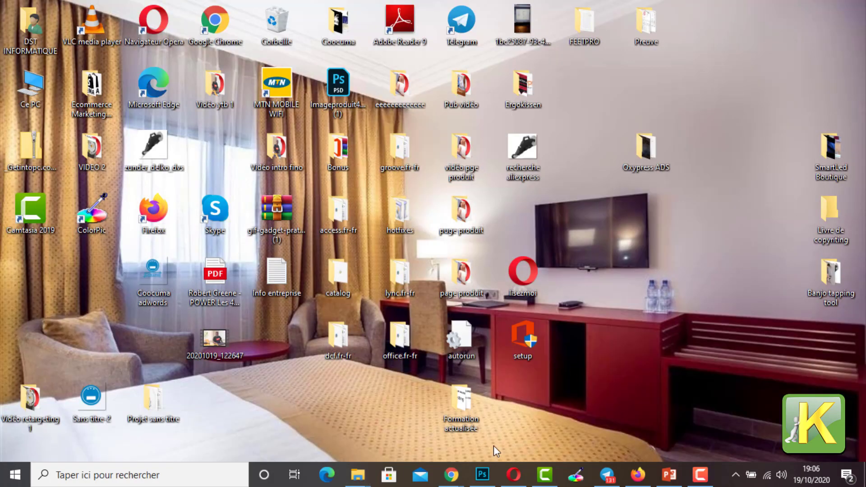
pyautogui.click(358, 473)
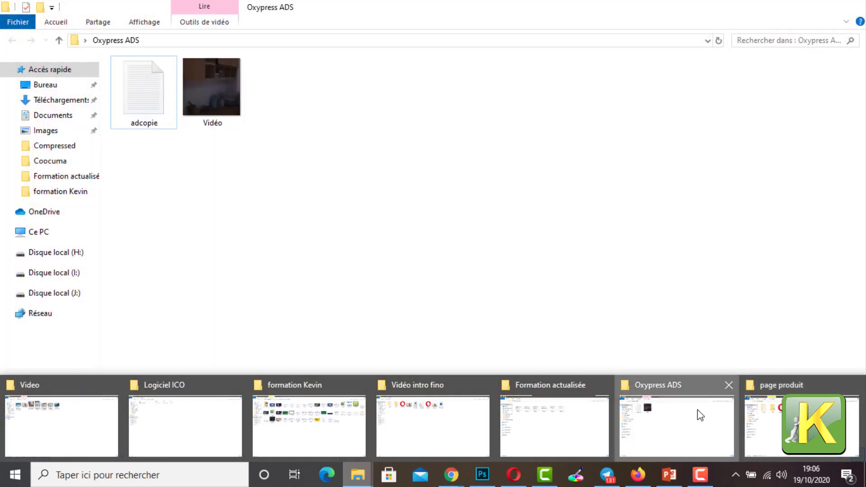
pyautogui.click(697, 410)
pyautogui.rightClick(424, 166)
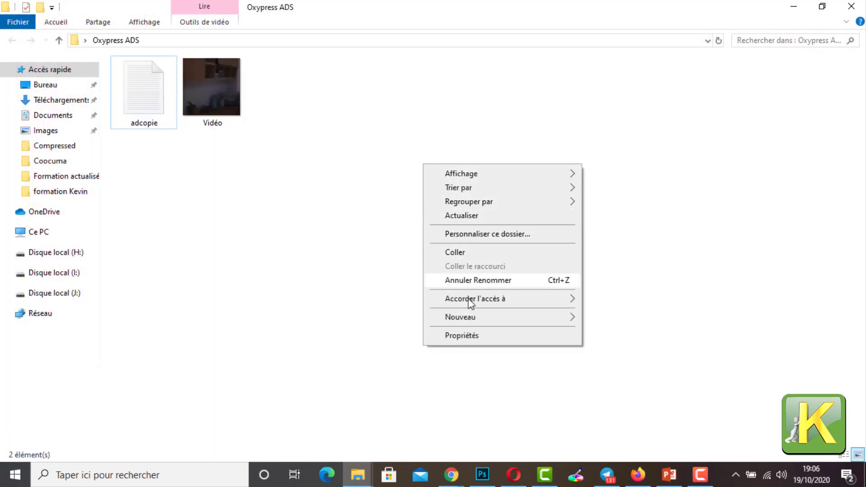
pyautogui.click(372, 260)
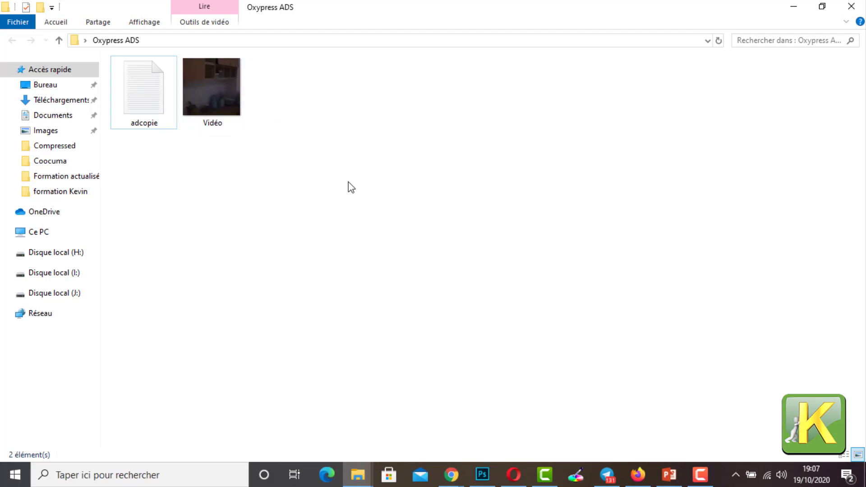
pyautogui.click(794, 6)
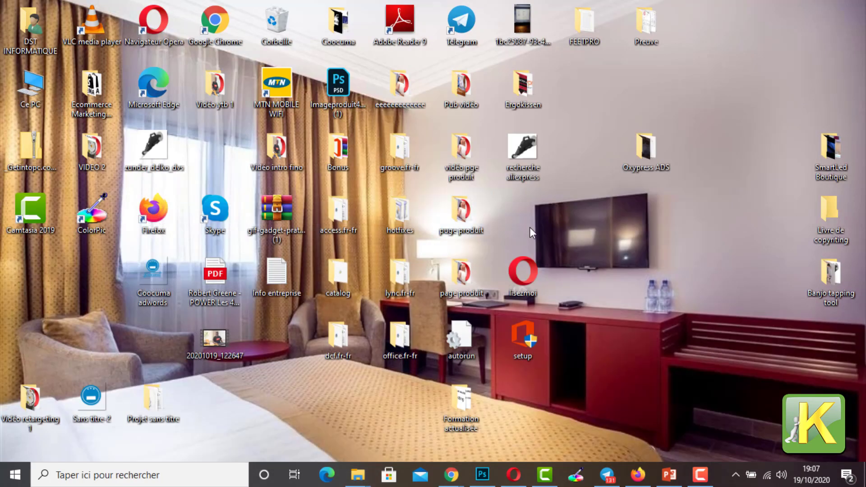
# Step: Copy the Logo image from the Ecommerce Marketing Afrique desktop folder and minimize that folder's window
pyautogui.doubleClick(88, 97)
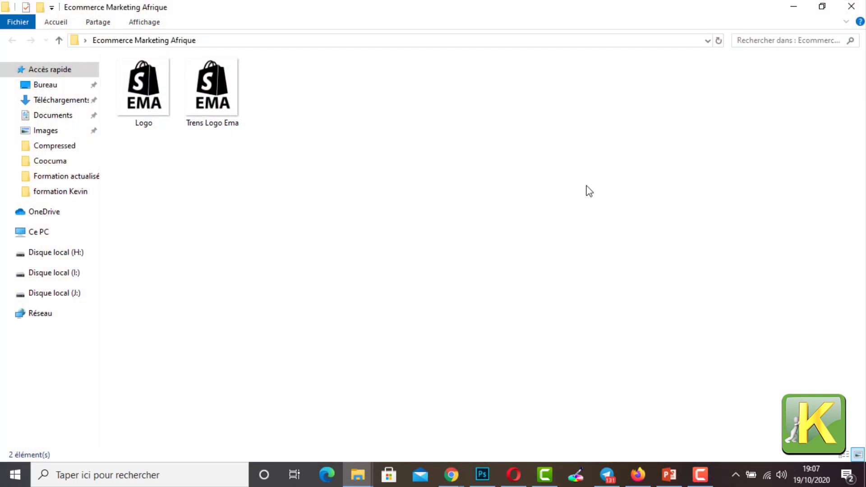
pyautogui.click(232, 96)
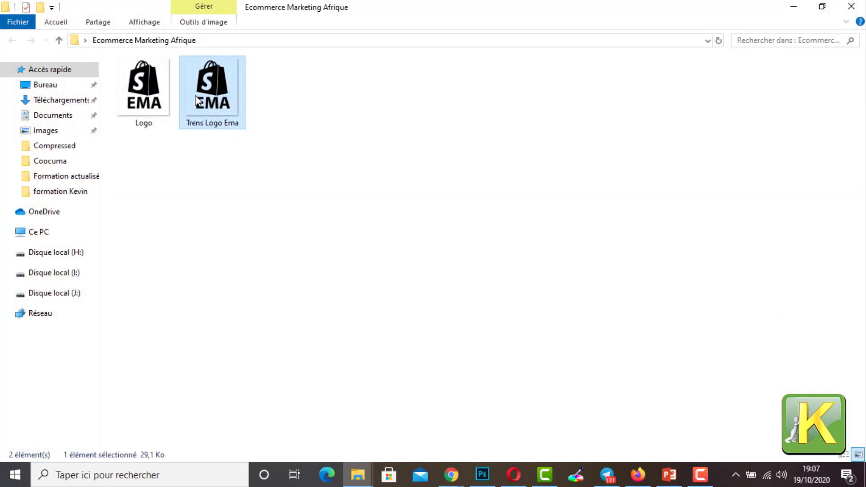
pyautogui.click(160, 101)
pyautogui.rightClick(160, 101)
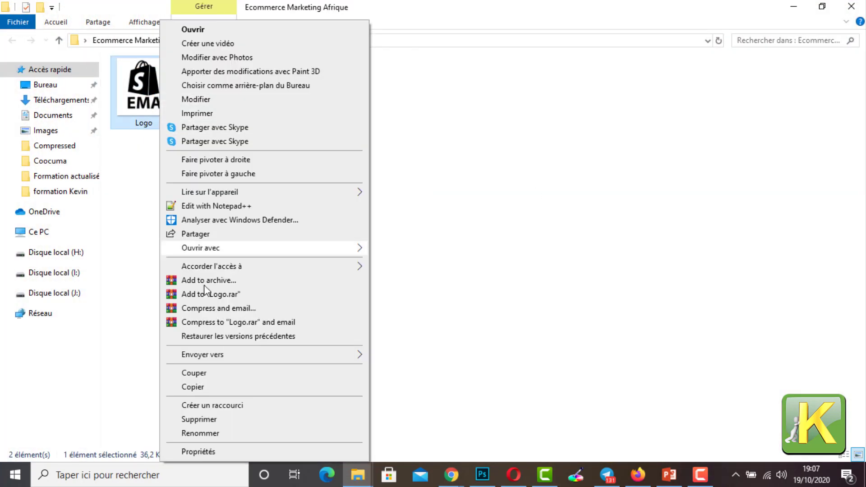
pyautogui.click(465, 315)
pyautogui.click(465, 316)
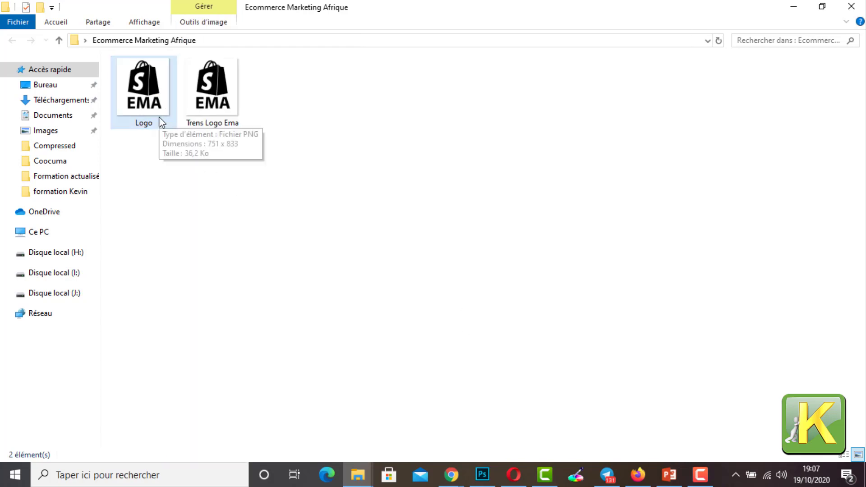
pyautogui.click(159, 116)
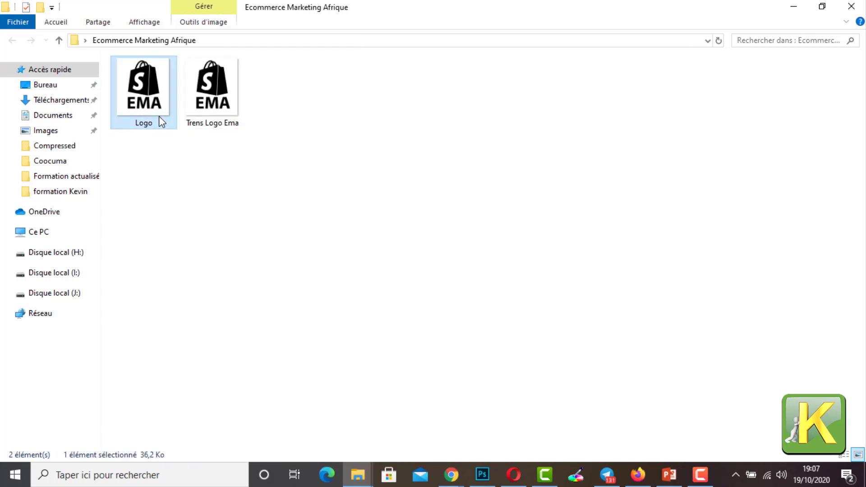
pyautogui.rightClick(159, 117)
pyautogui.click(222, 387)
pyautogui.click(796, 7)
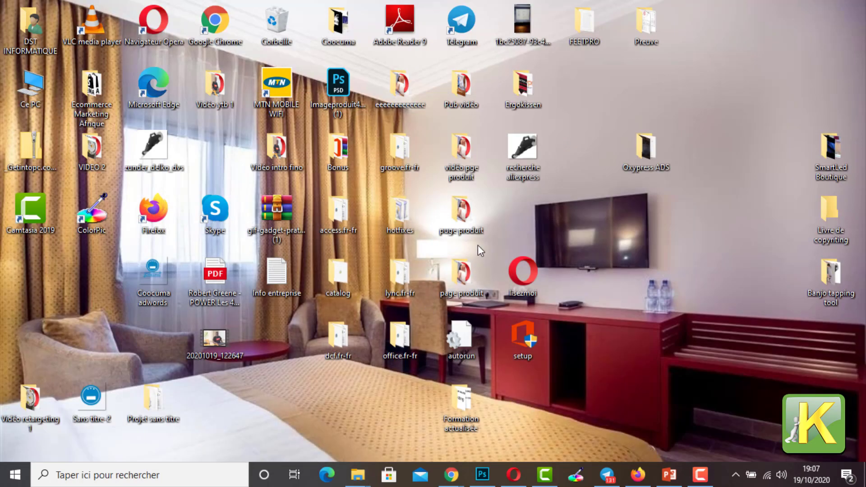
# Step: Paste the copied Logo image into the Oxypress ADS folder and maximize the folder window
pyautogui.doubleClick(648, 152)
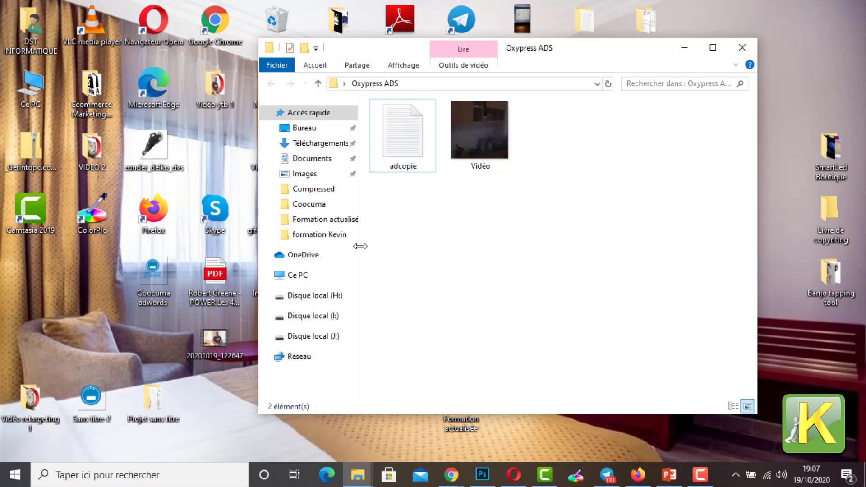
pyautogui.rightClick(481, 226)
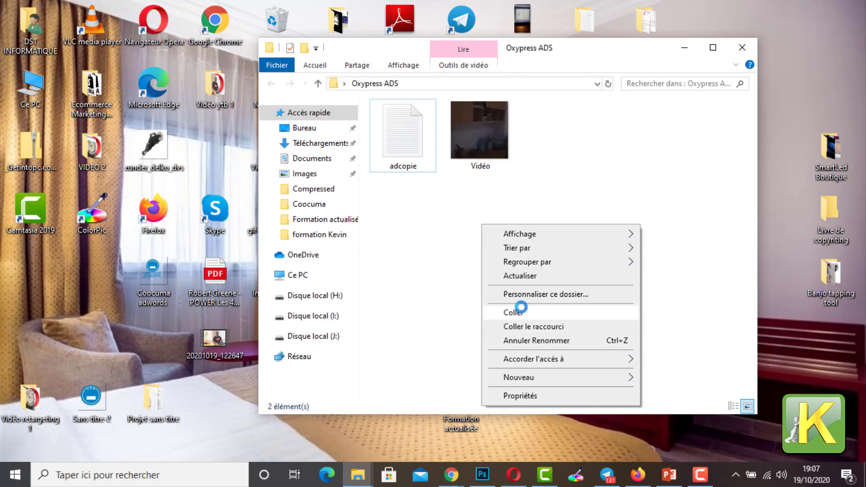
pyautogui.click(517, 312)
pyautogui.click(713, 49)
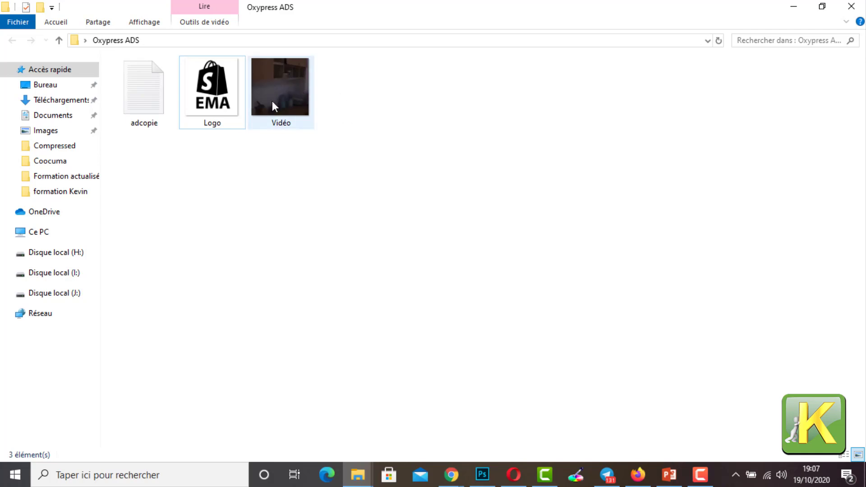
pyautogui.moveTo(315, 132)
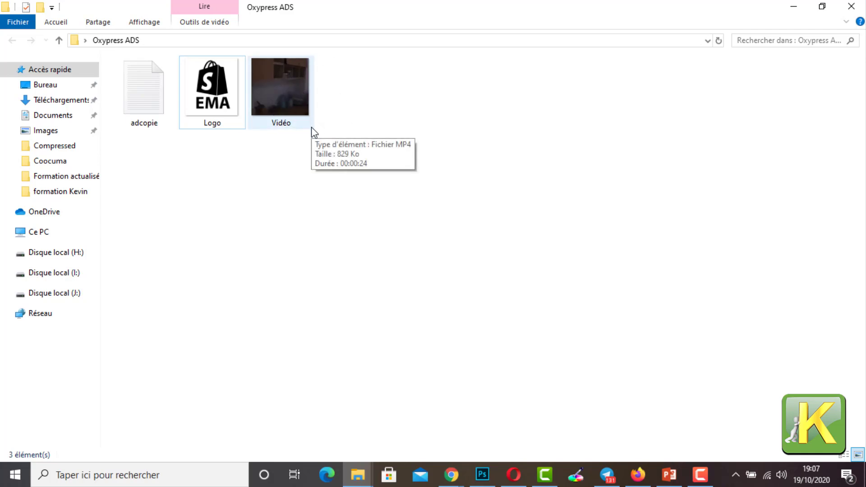
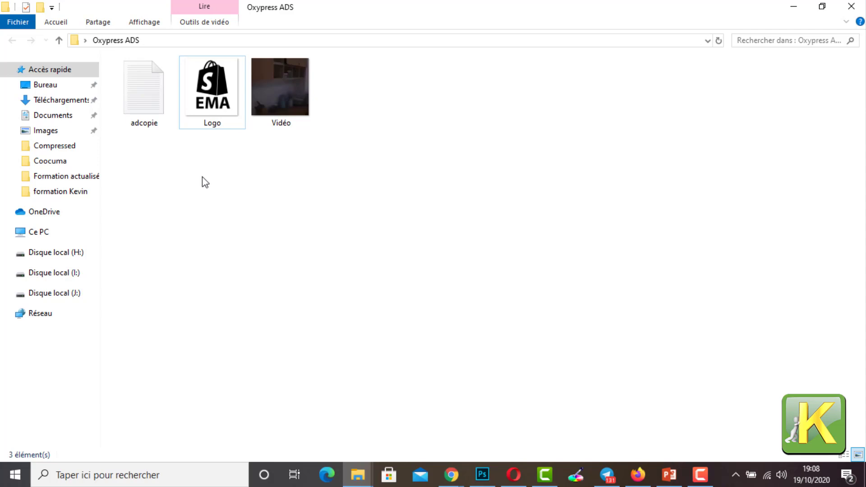
# Step: Open the adcopie text file and write the line "Découvrez le tous nouveau nébuliseur Oxpress."
pyautogui.doubleClick(150, 121)
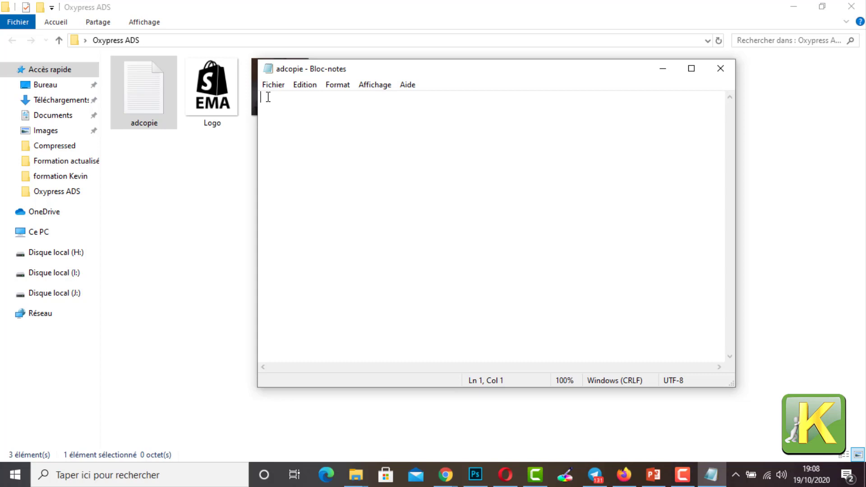
pyautogui.press('Return')
pyautogui.write('Découvrez ')
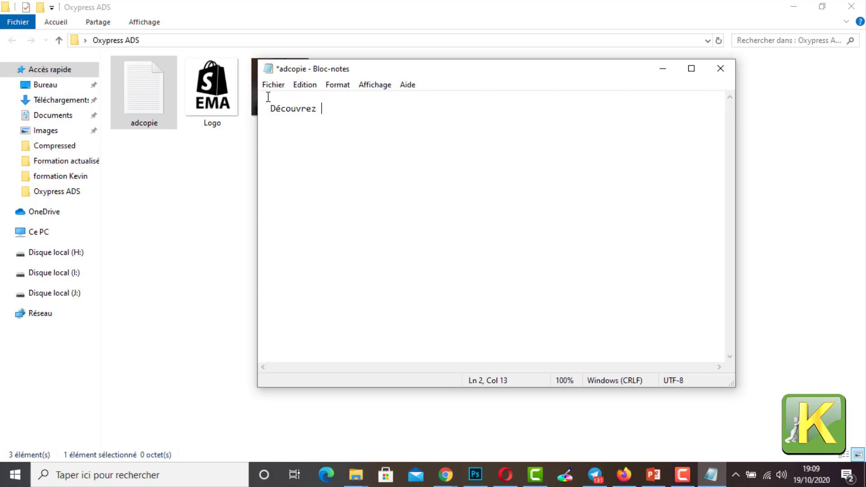
pyautogui.write('le tous nouveau nébulis')
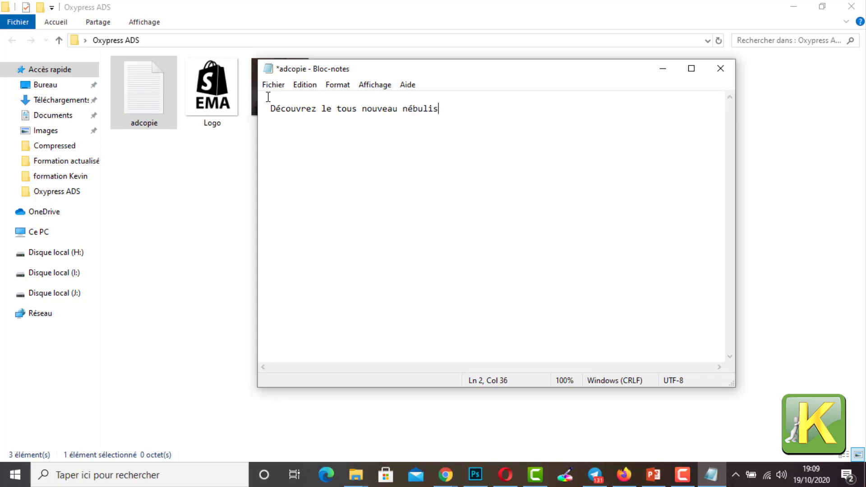
pyautogui.write('eur Oxpress.')
pyautogui.press('Return')
pyautogui.press('Return')
pyautogui.write('E')
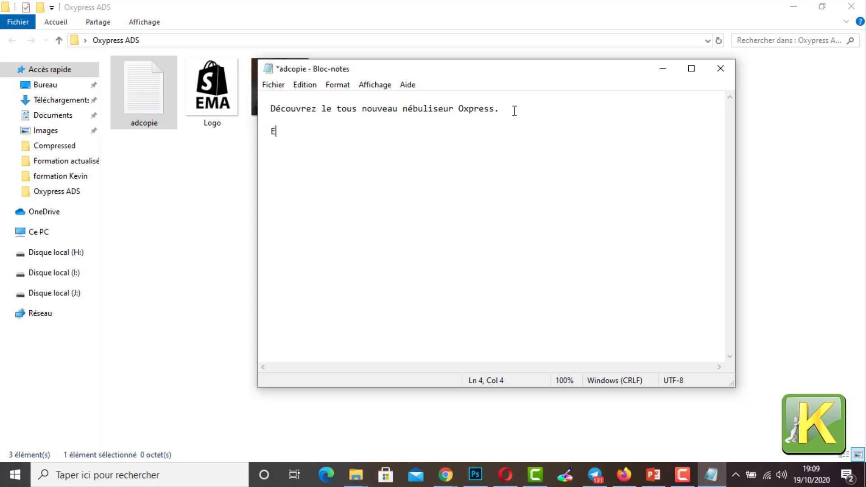
pyautogui.write('lle')
pyautogui.press('BackSpace')
pyautogui.press('BackSpace')
pyautogui.press('BackSpace')
pyautogui.press('BackSpace')
pyautogui.press('BackSpace')
# Step: Write the second ad copy line "Nous avons déjà plus 3500 clients satisfaits." below the first line
pyautogui.write('N')
pyautogui.write('ous avons déjà ')
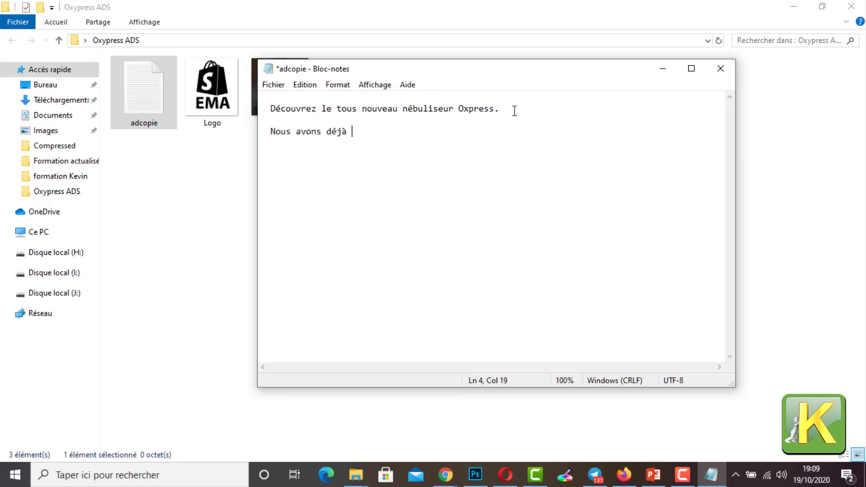
pyautogui.write('plus 3500 cli')
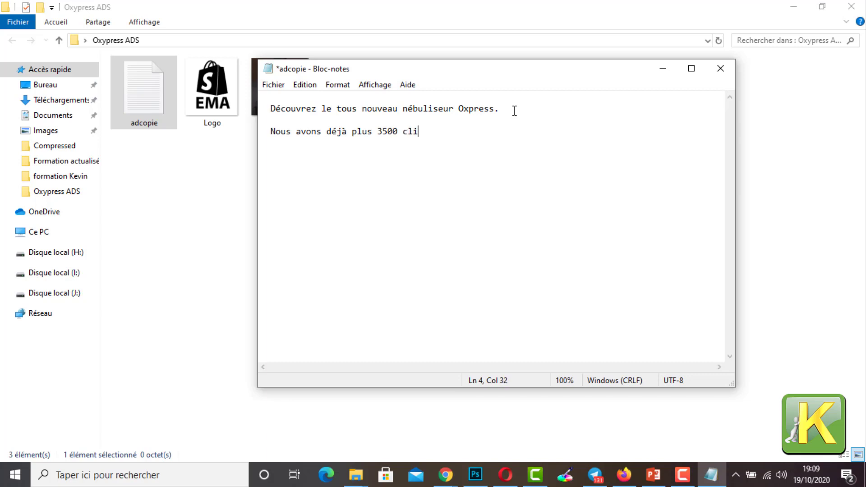
pyautogui.write('ents satisfaits')
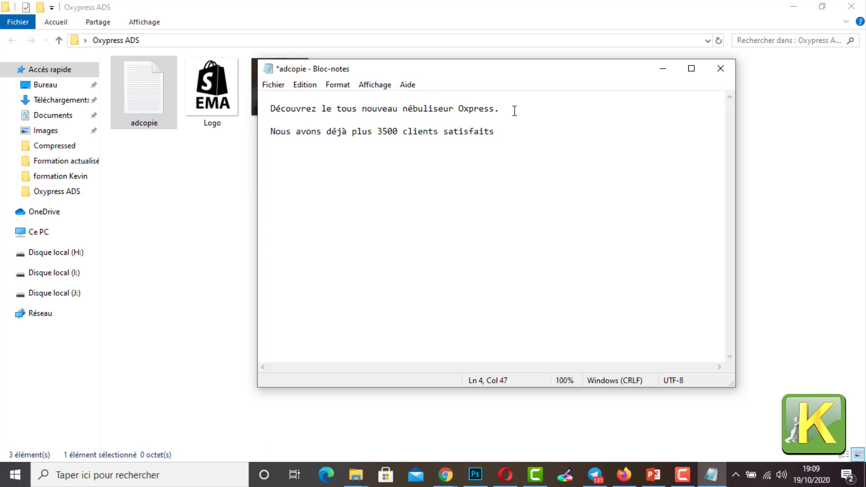
pyautogui.write('.')
# Step: Save the adcopie text file, and minimize the Oxypress ADS folder and text file windows
pyautogui.moveTo(506, 138); pyautogui.dragTo(272, 109)
pyautogui.hotkey('ctrl', 's')
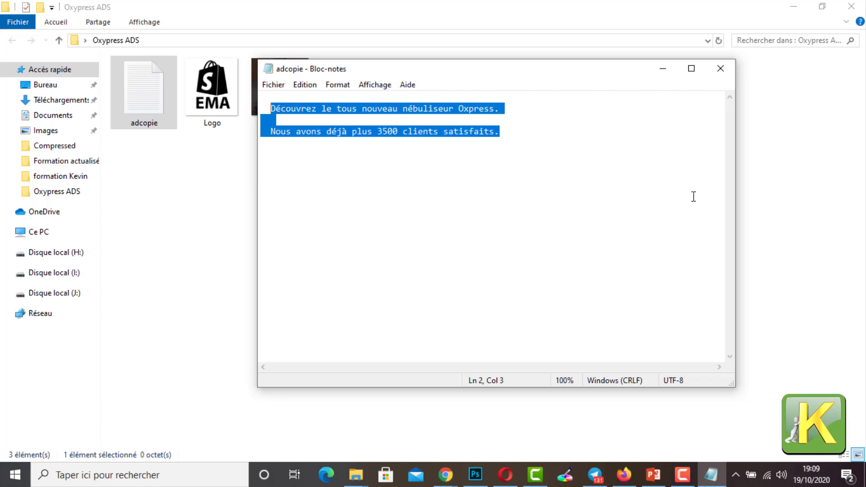
pyautogui.hotkey('alt', 'F4')
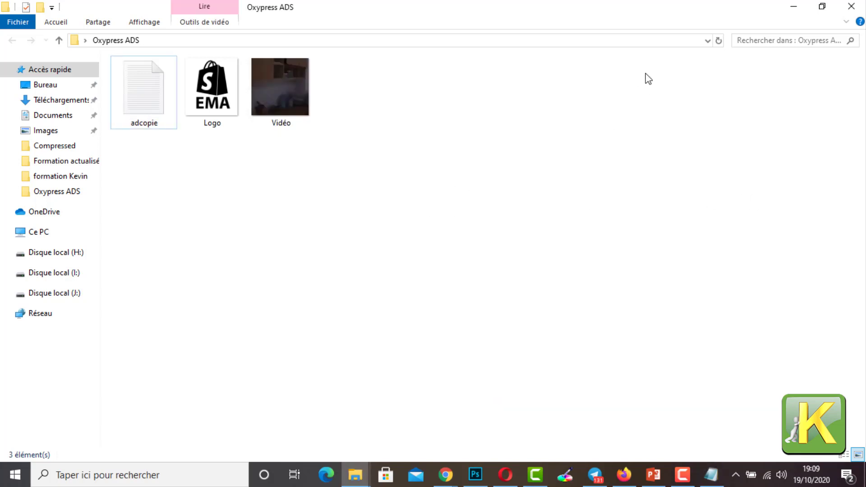
pyautogui.click(787, 12)
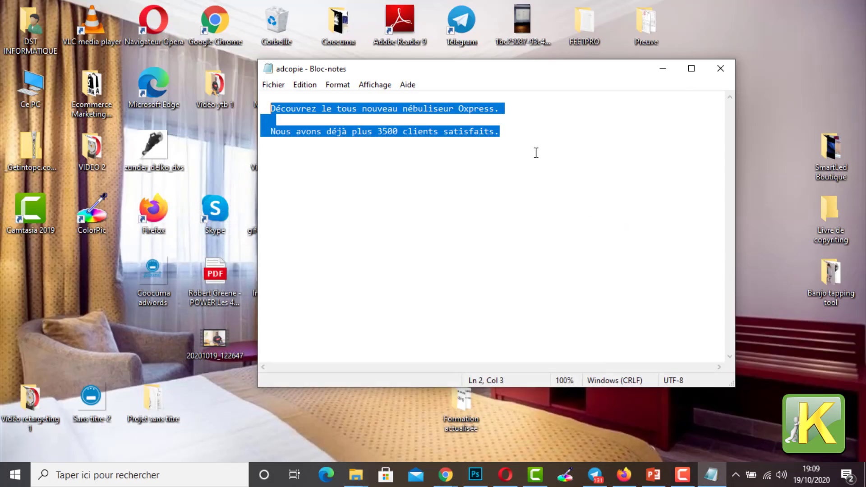
pyautogui.click(653, 69)
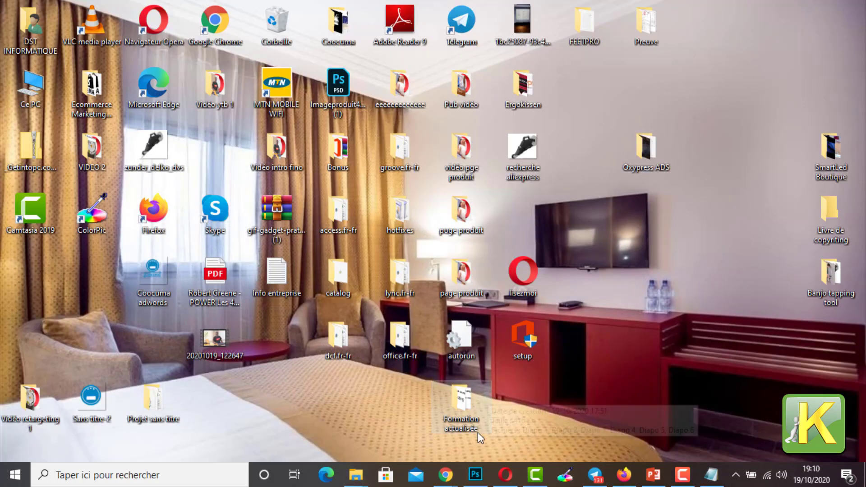
# Step: Switch to the Chrome window with Paramètres d'entreprise, open the Gestionnaire de publicités and dismiss the Informations complémentaires notice
pyautogui.moveTo(446, 474)
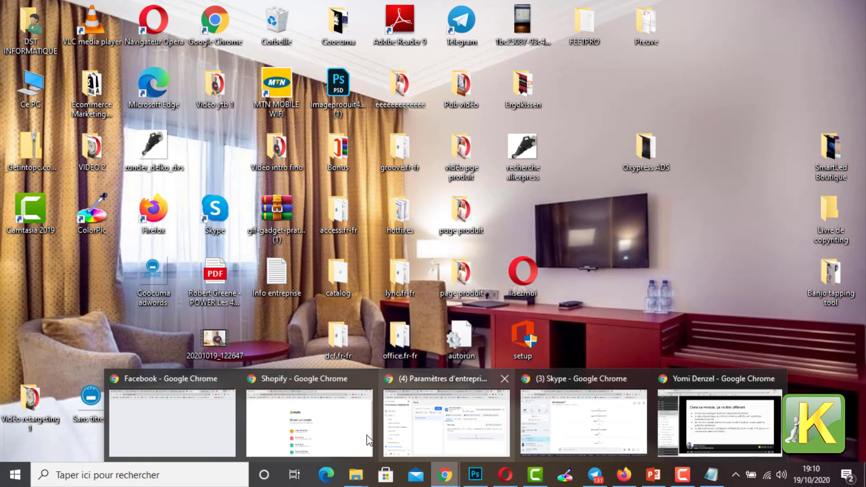
pyautogui.moveTo(339, 426)
pyautogui.moveTo(475, 412)
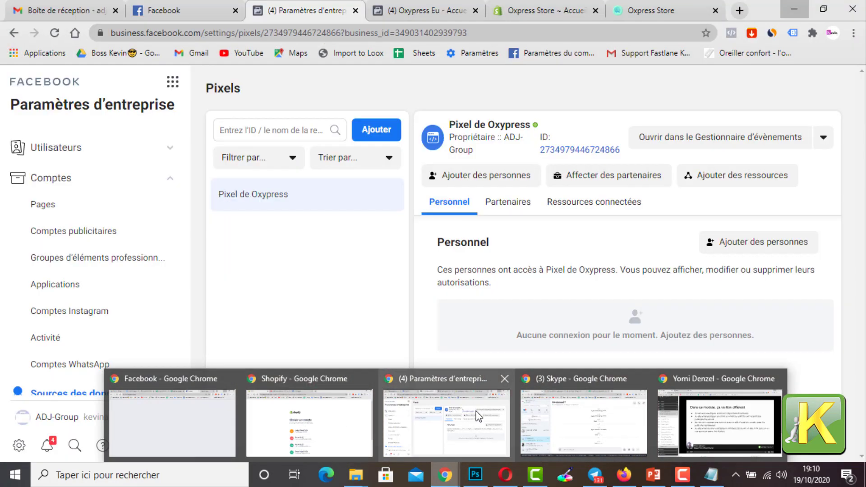
pyautogui.click(458, 419)
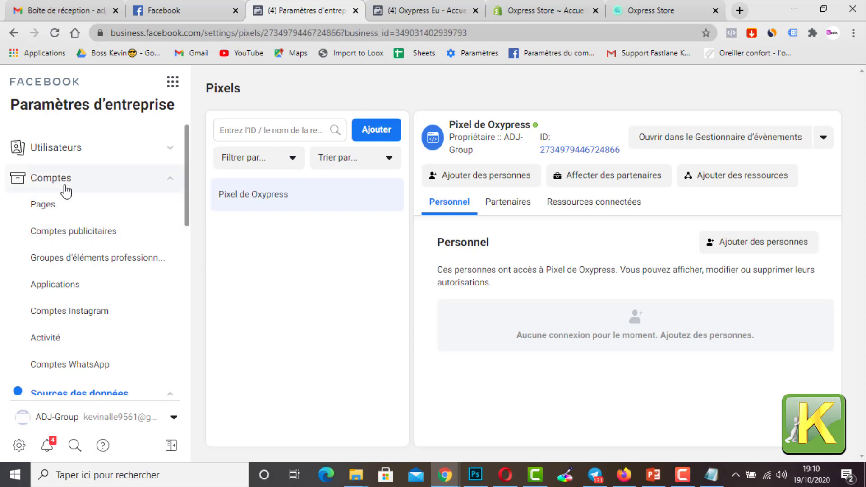
pyautogui.scroll(-5, 129, 396)
pyautogui.scroll(-5, 130, 396)
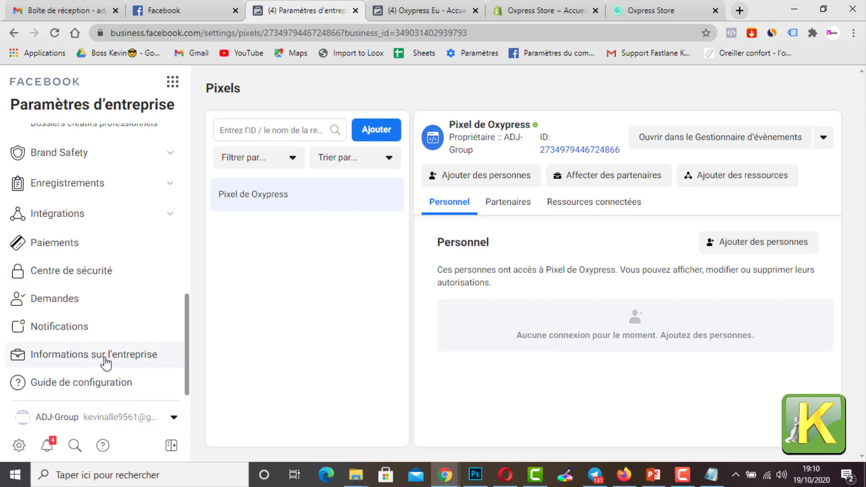
pyautogui.scroll(8, 107, 359)
pyautogui.click(168, 85)
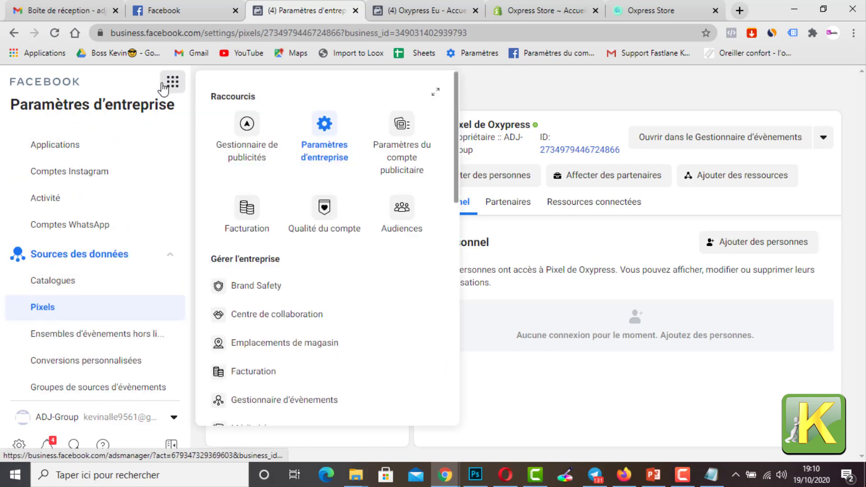
pyautogui.click(241, 133)
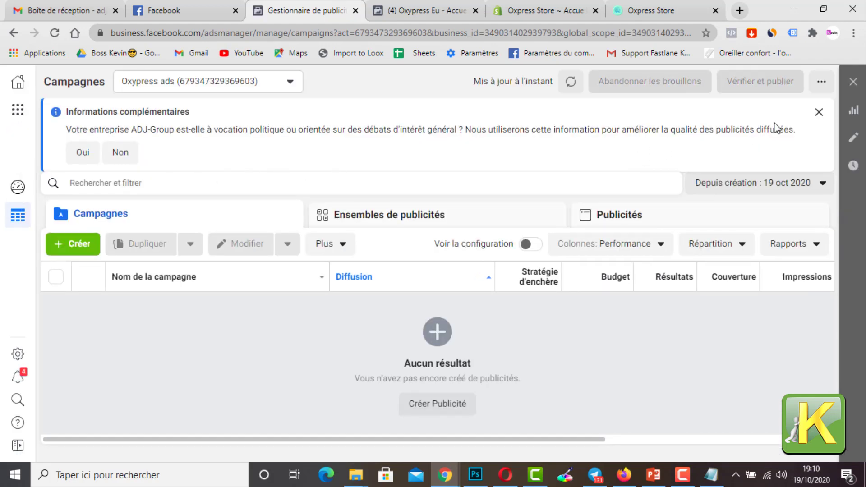
pyautogui.click(819, 114)
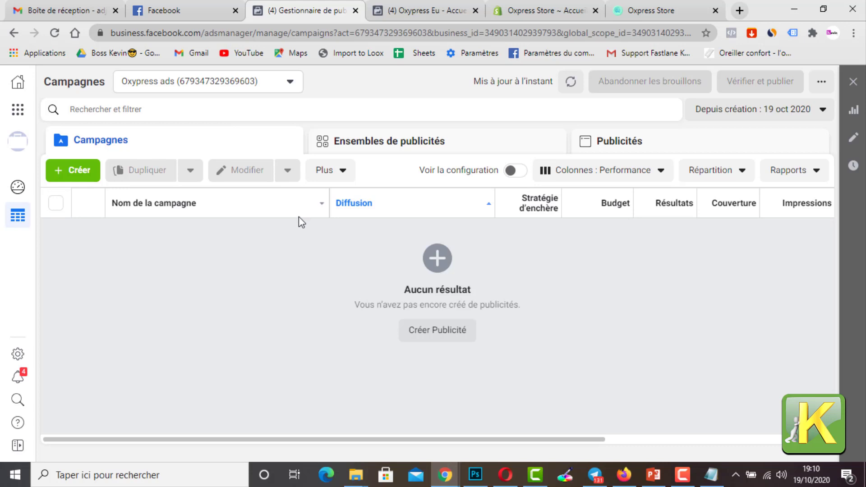
# Step: Create a new campaign with the Conversions objective
pyautogui.click(81, 178)
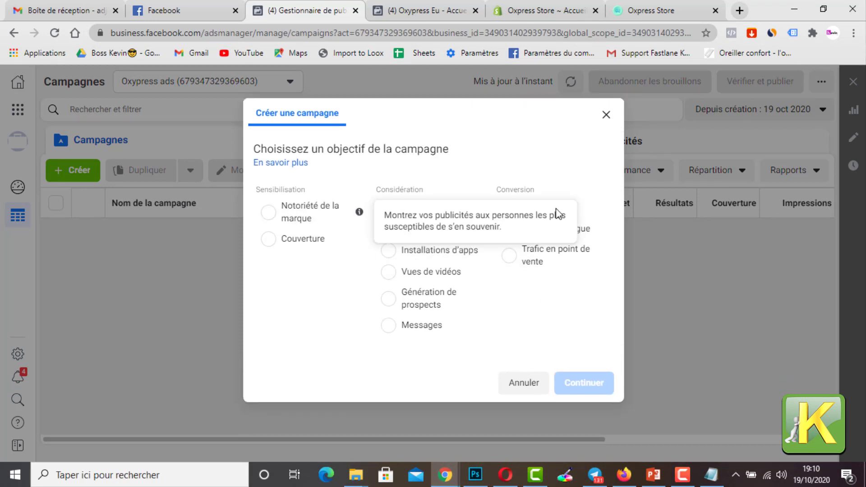
pyautogui.click(509, 210)
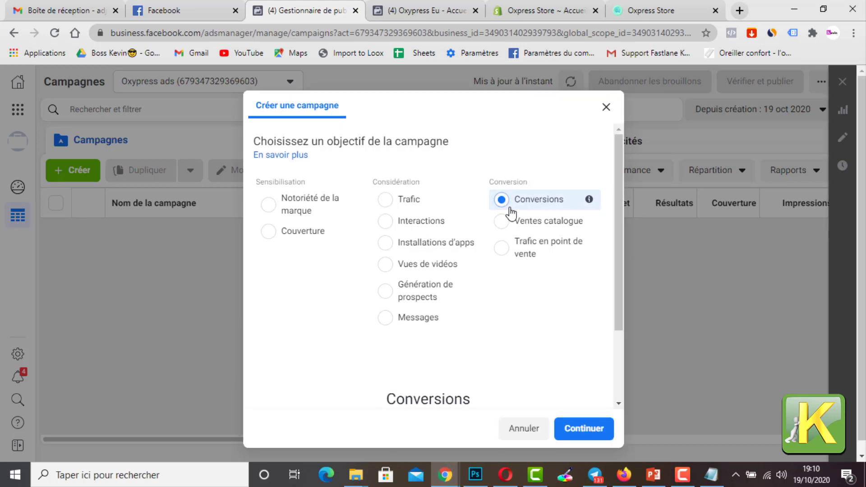
pyautogui.scroll(-3, 502, 240)
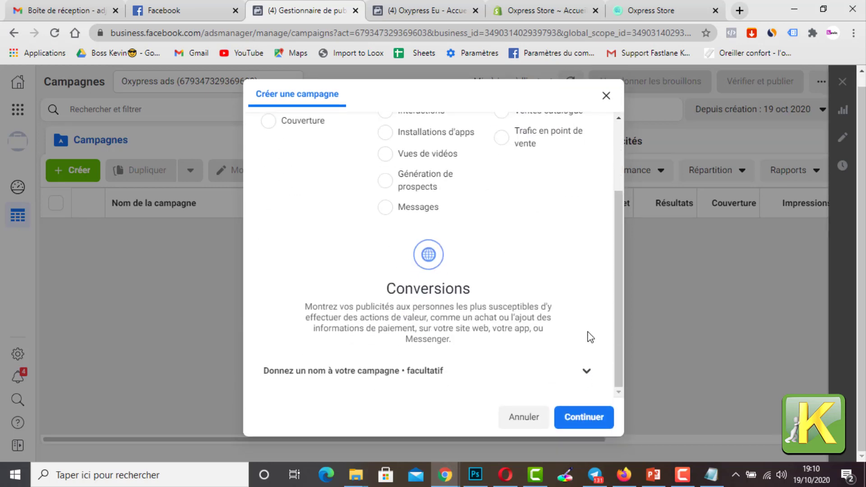
pyautogui.click(593, 427)
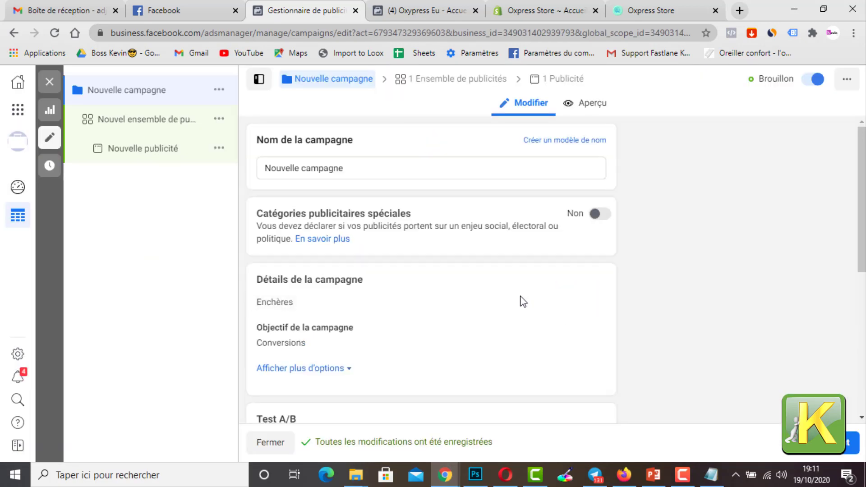
# Step: Name the campaign "Oxypress c1"
pyautogui.moveTo(361, 168); pyautogui.dragTo(251, 169)
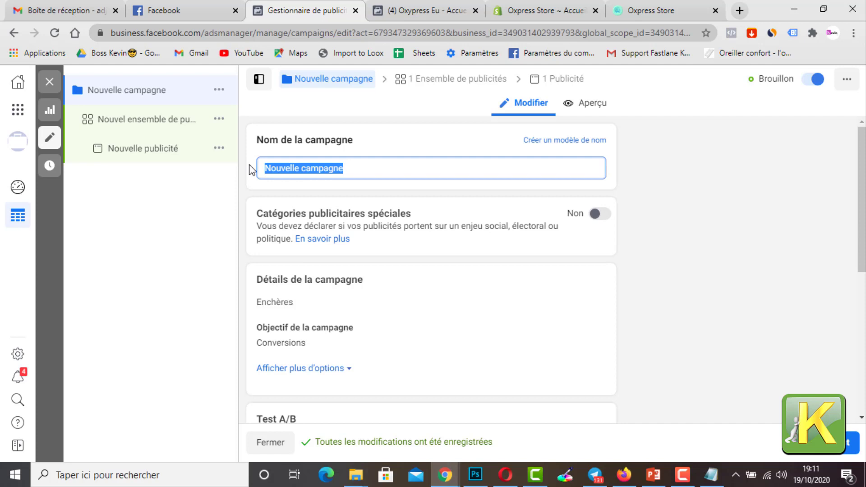
pyautogui.write('Oxwpr')
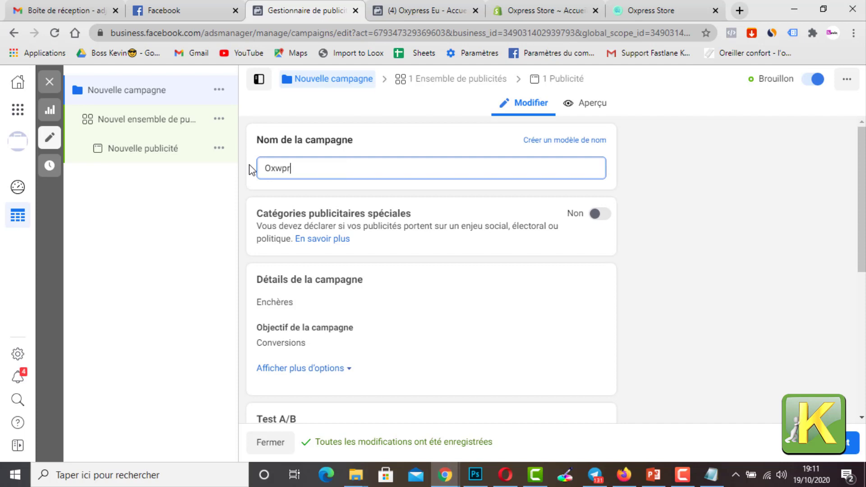
pyautogui.press('BackSpace')
pyautogui.press('BackSpace')
pyautogui.press('BackSpace')
pyautogui.write('y')
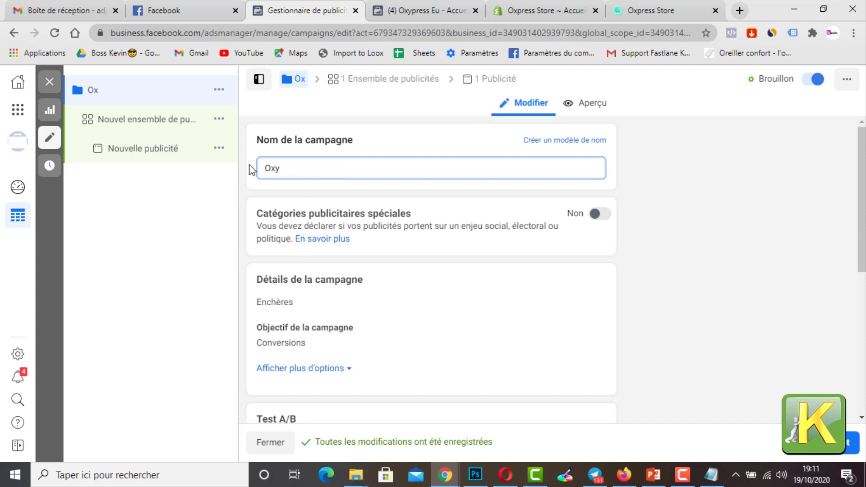
pyautogui.write('press c')
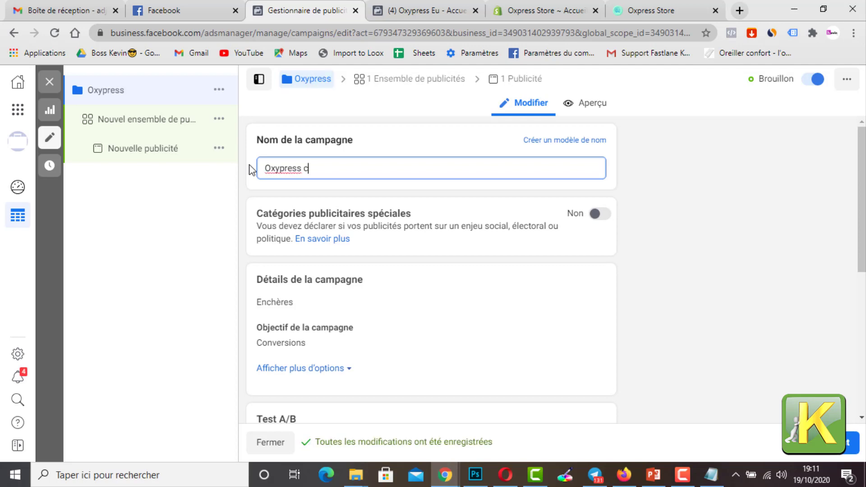
pyautogui.write('1')
pyautogui.click(666, 333)
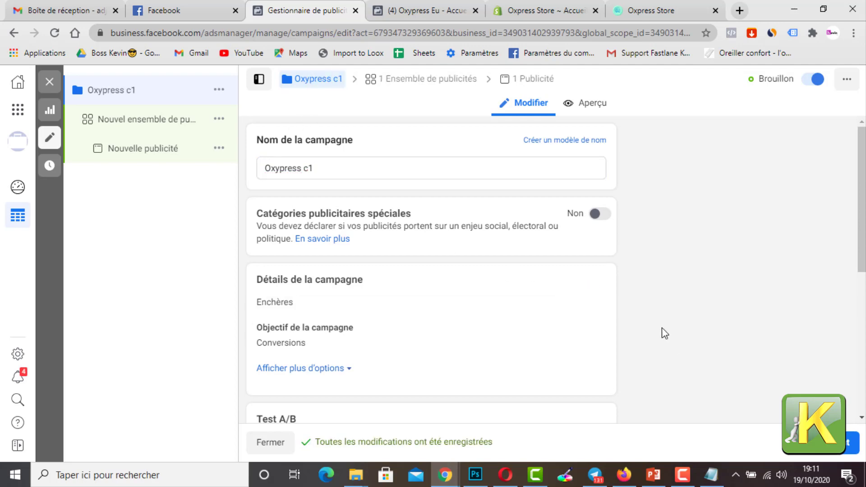
# Step: Open the campaign's new ad set and choose Achat as the conversion event for the Oxypress pixel
pyautogui.scroll(-6, 545, 321)
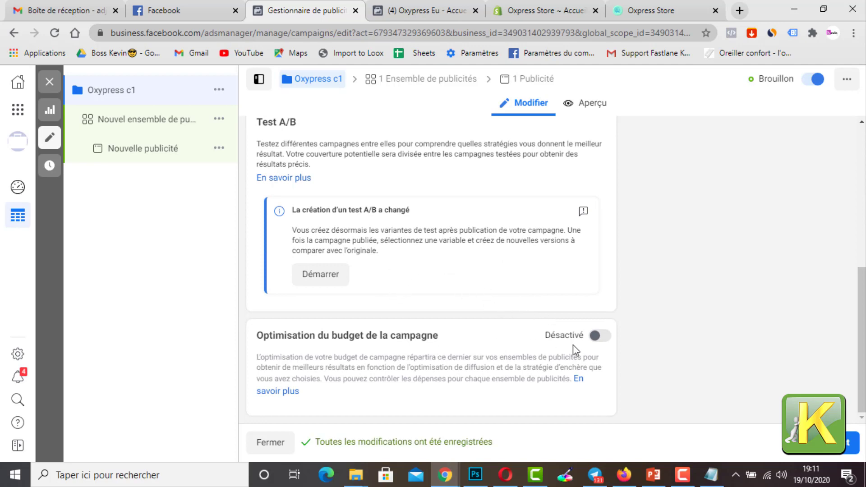
pyautogui.scroll(6, 595, 342)
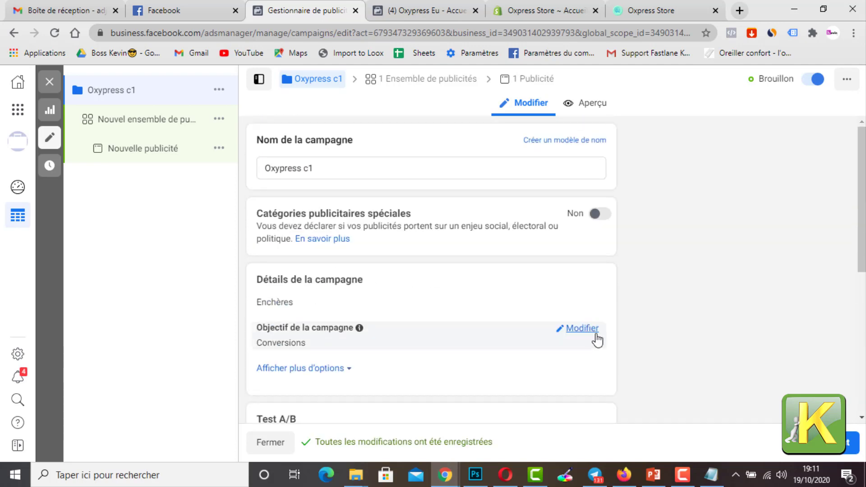
pyautogui.click(159, 132)
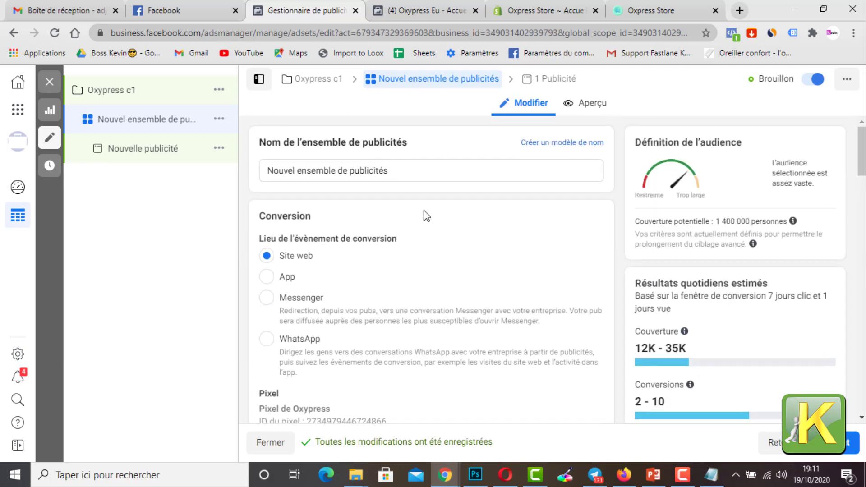
pyautogui.click(402, 174)
pyautogui.click(446, 218)
pyautogui.scroll(-5, 451, 235)
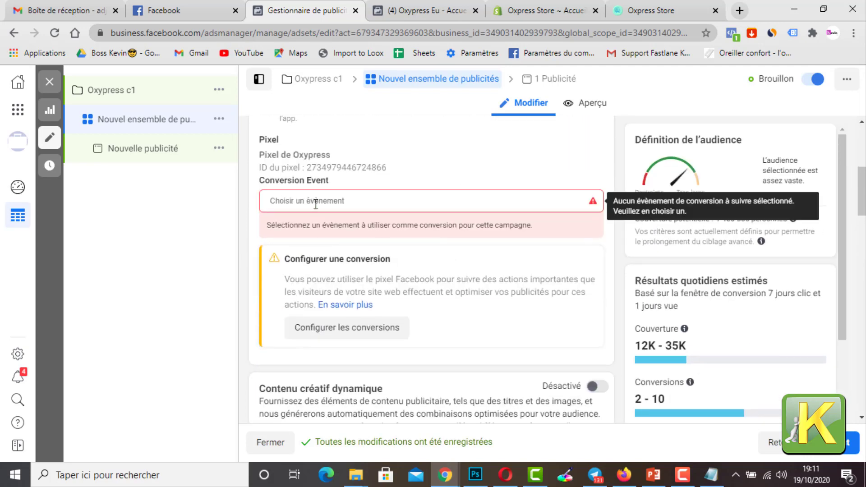
pyautogui.click(315, 203)
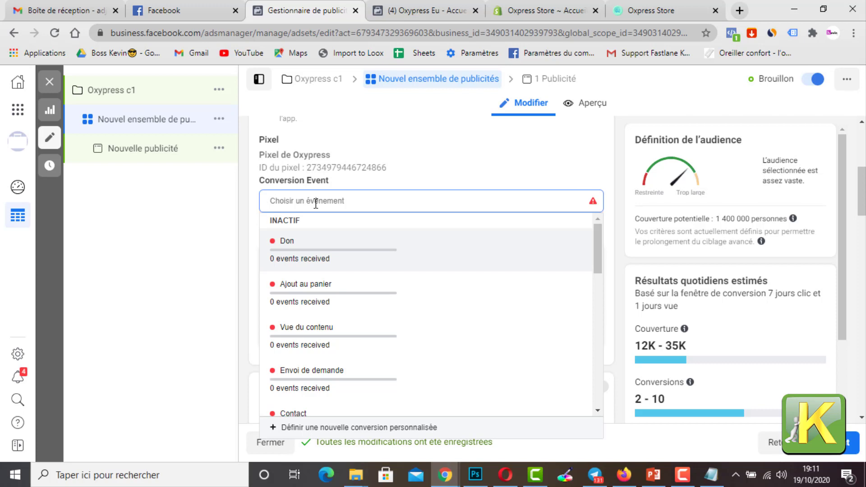
pyautogui.write('ach')
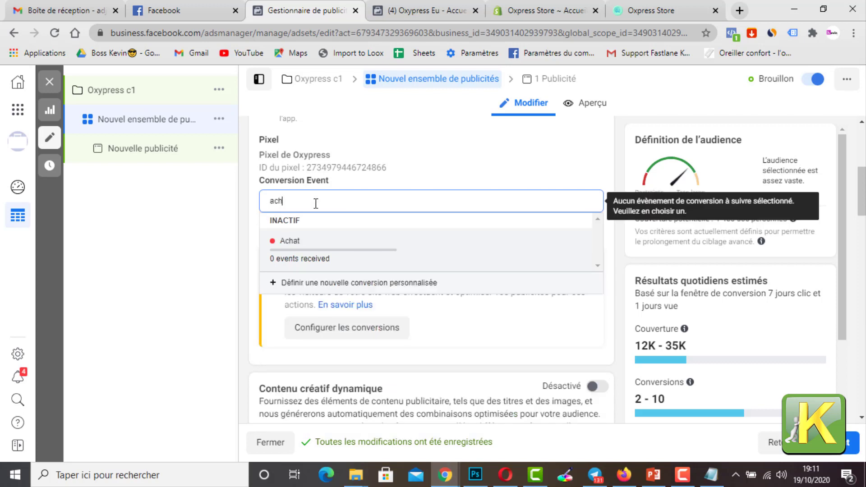
pyautogui.click(301, 256)
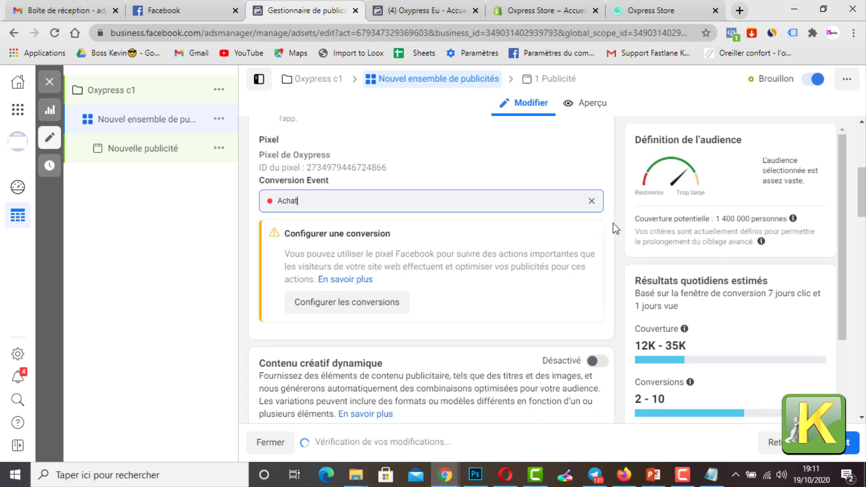
pyautogui.scroll(-3, 422, 238)
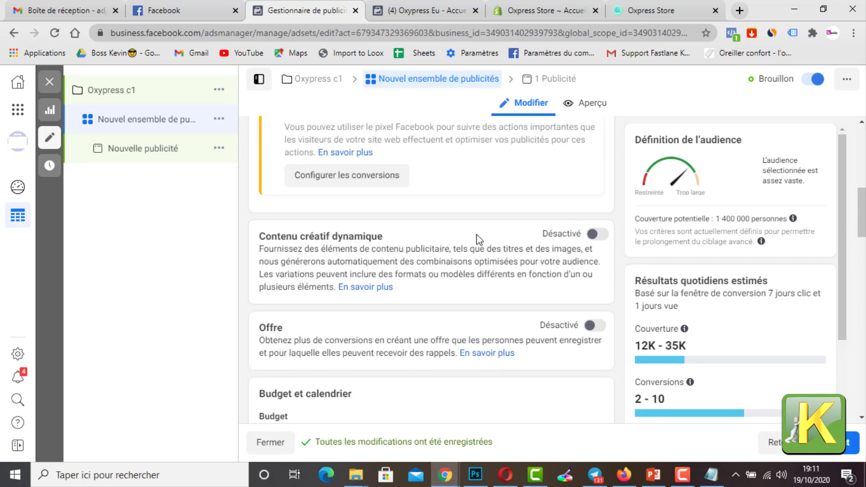
# Step: Review the ad set's conversion event and its daily budget amount
pyautogui.scroll(4, 517, 238)
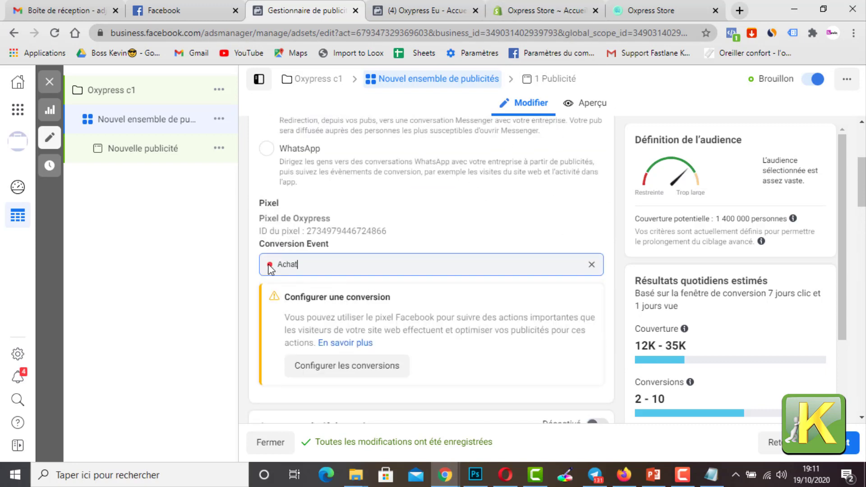
pyautogui.scroll(-8, 288, 262)
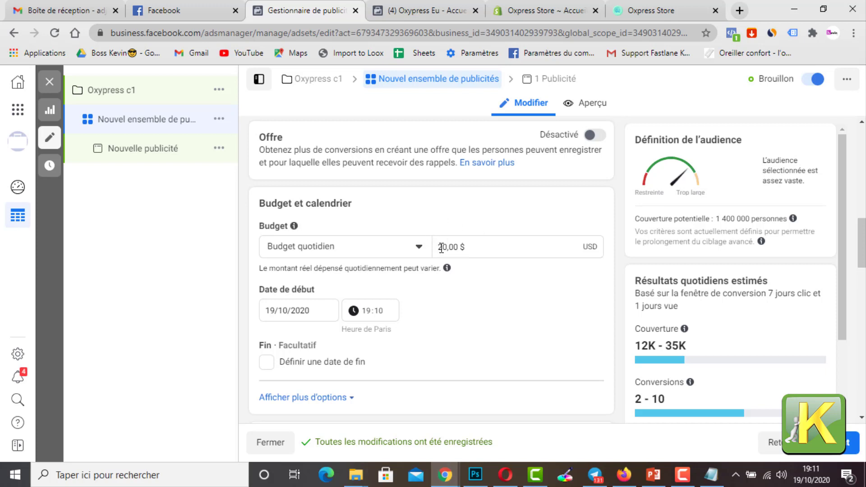
pyautogui.moveTo(470, 247); pyautogui.dragTo(425, 248)
pyautogui.click(445, 213)
pyautogui.moveTo(474, 247); pyautogui.dragTo(429, 251)
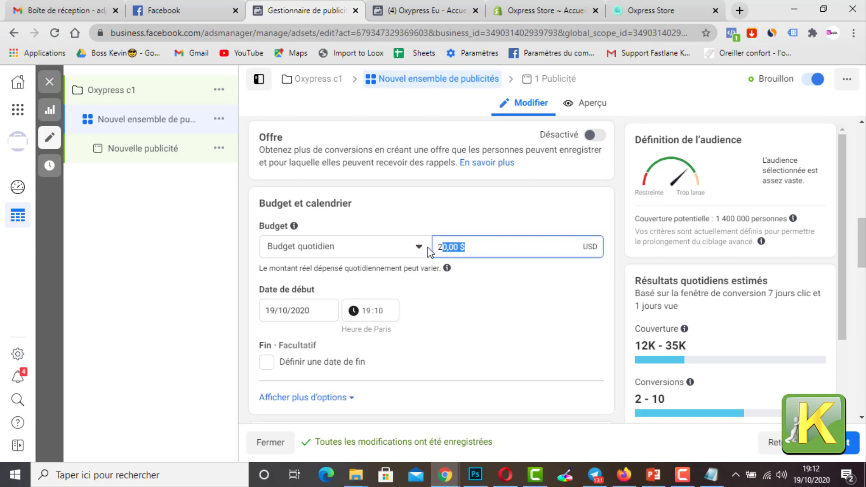
pyautogui.click(452, 203)
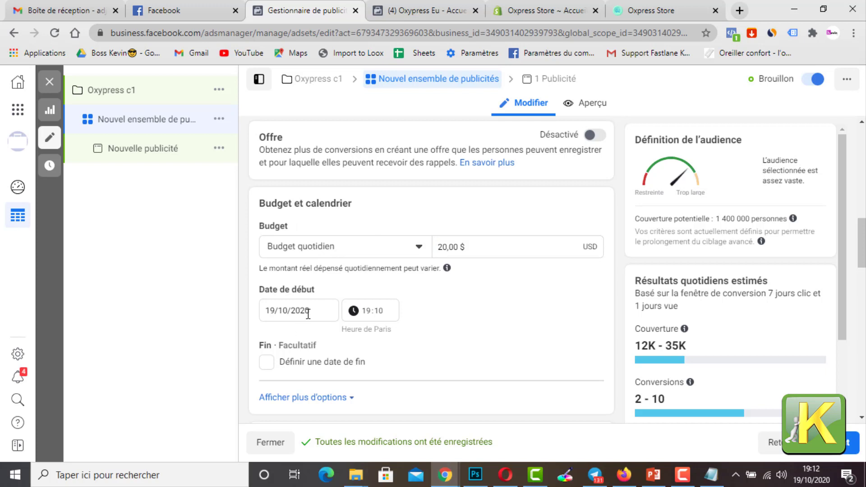
# Step: Schedule the ad set to start on 20/10/2020 at 04:00
pyautogui.click(271, 307)
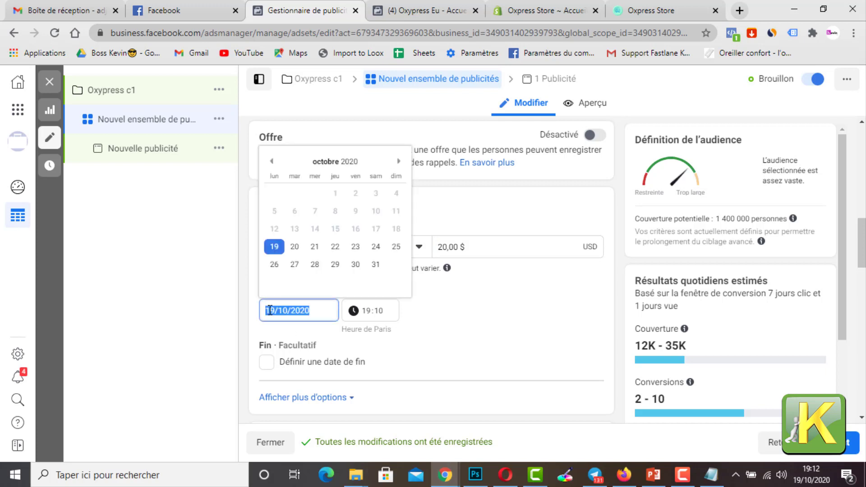
pyautogui.click(295, 251)
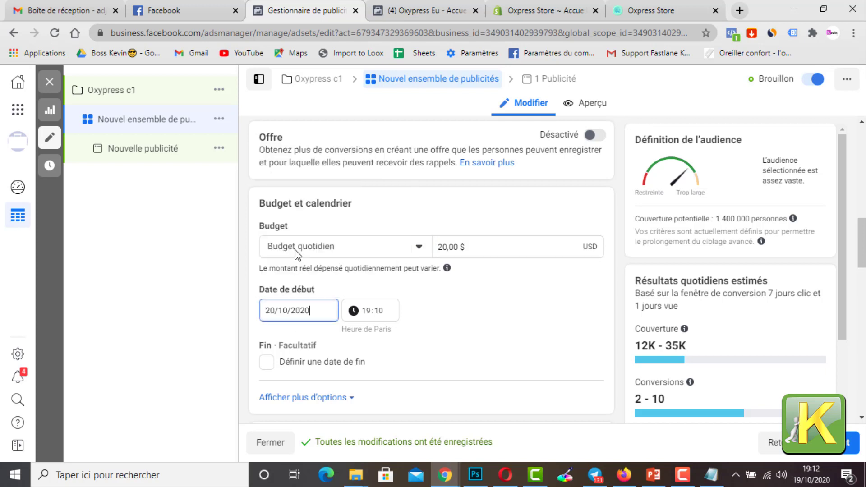
pyautogui.click(367, 310)
pyautogui.write('00')
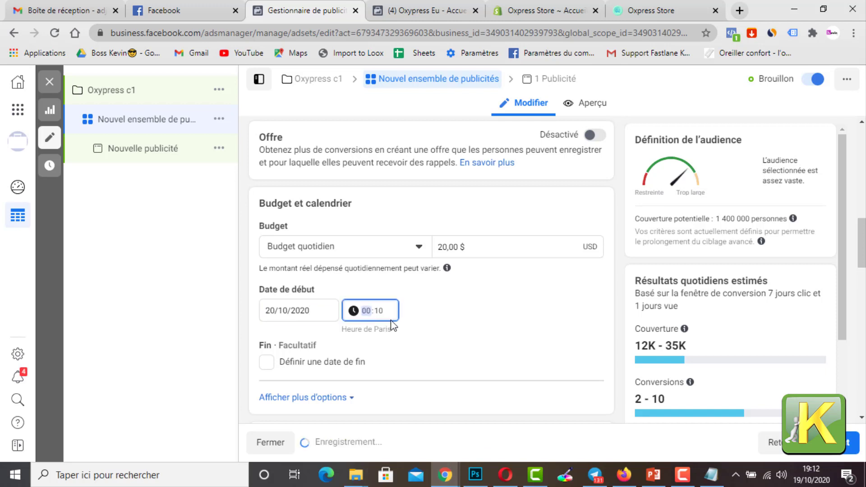
pyautogui.click(378, 312)
pyautogui.write('0')
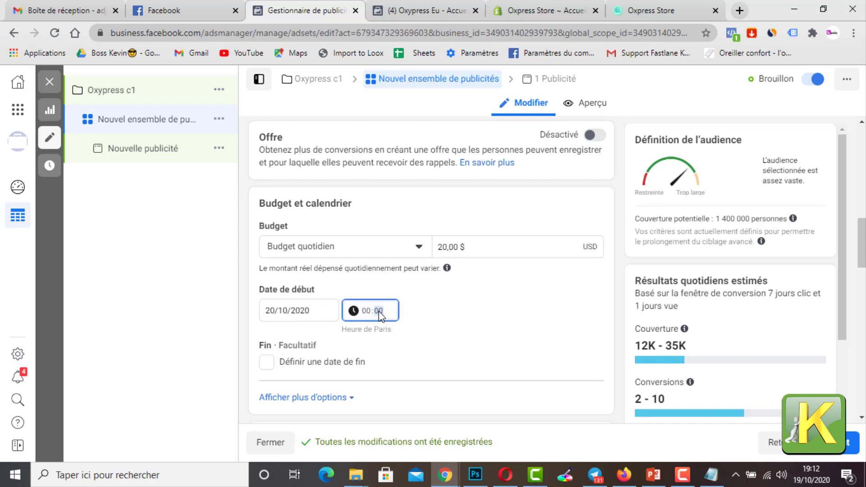
pyautogui.click(428, 311)
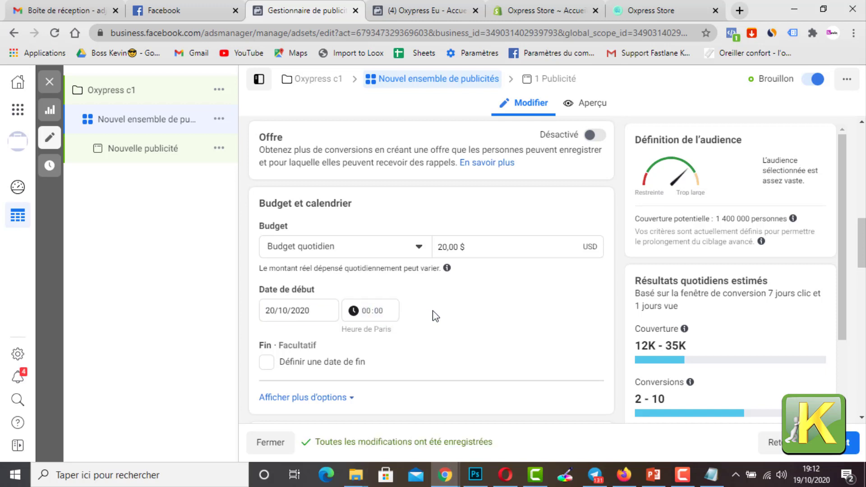
pyautogui.click(371, 313)
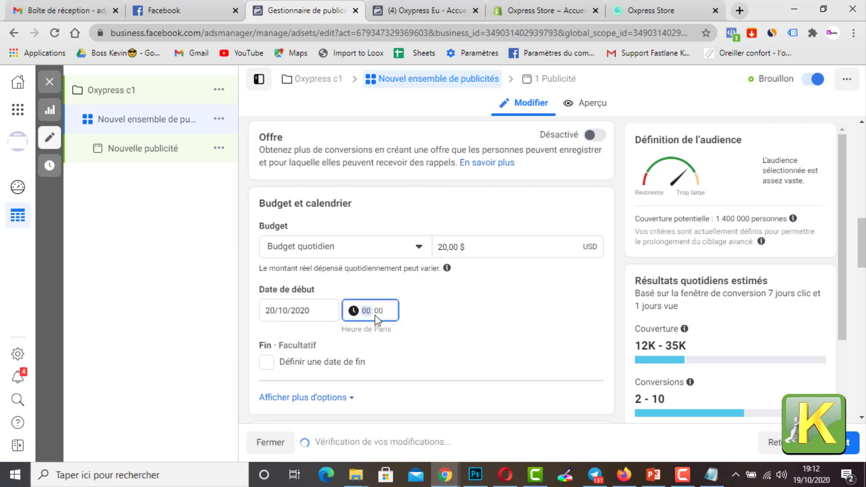
pyautogui.click(437, 320)
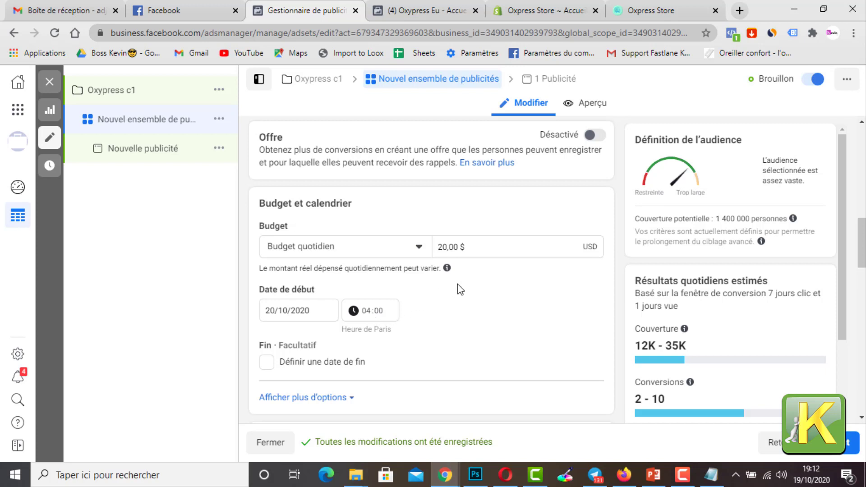
# Step: Replace Bénin with France as the audience location and limit it to Personnes habitant ici
pyautogui.scroll(-3, 458, 288)
pyautogui.scroll(-3, 481, 285)
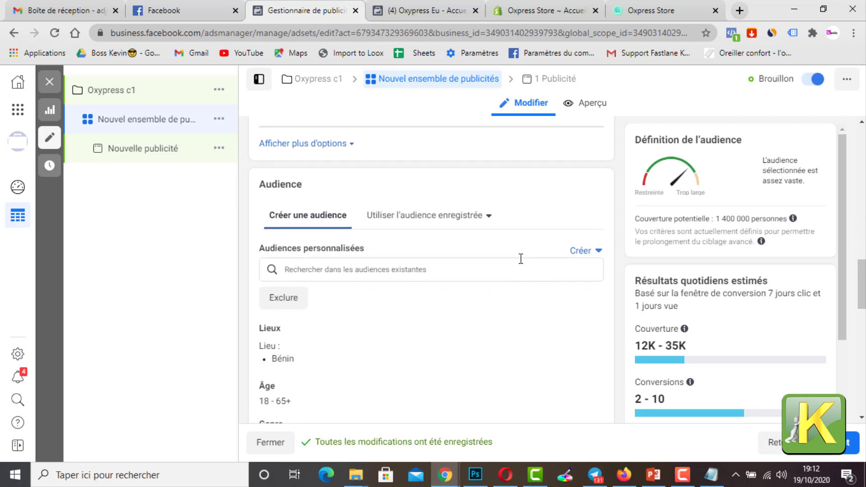
pyautogui.scroll(-3, 521, 258)
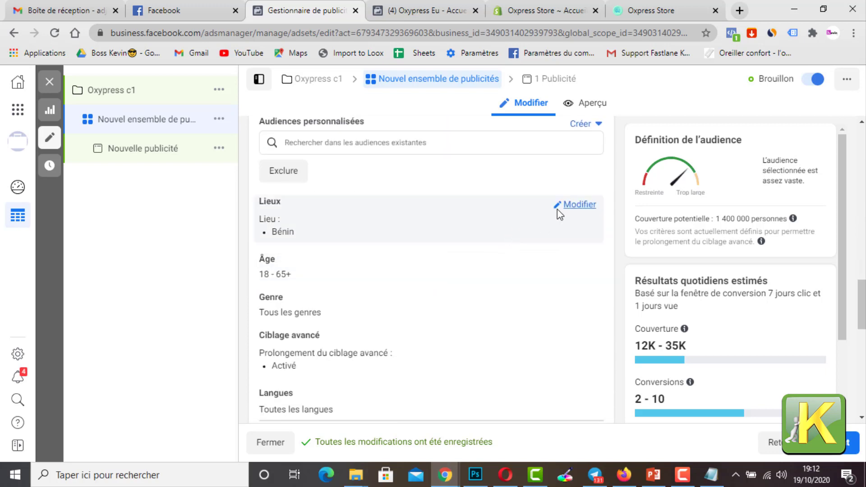
pyautogui.click(560, 208)
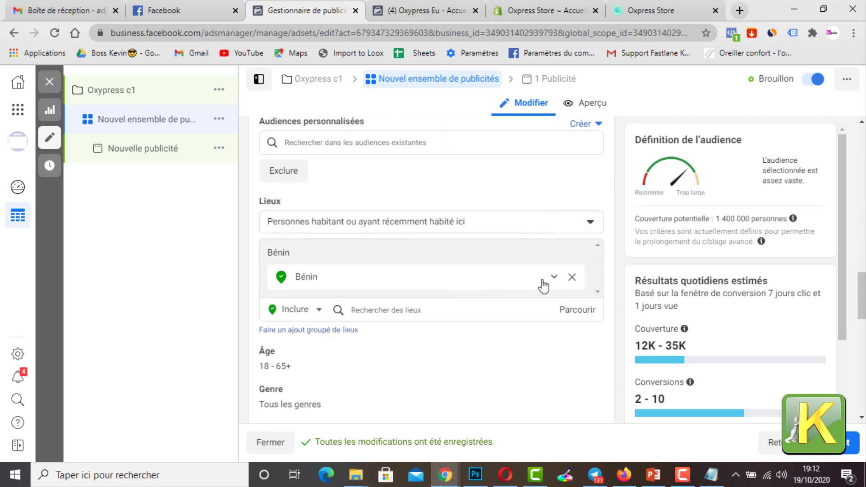
pyautogui.click(573, 278)
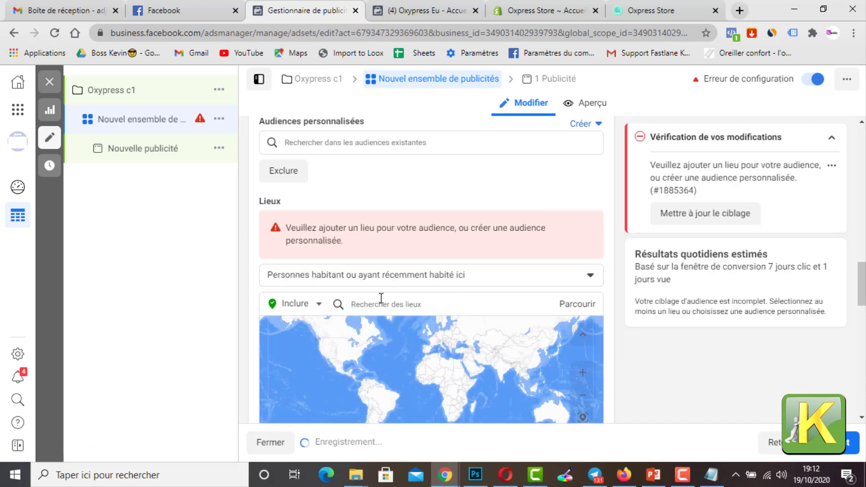
pyautogui.click(380, 302)
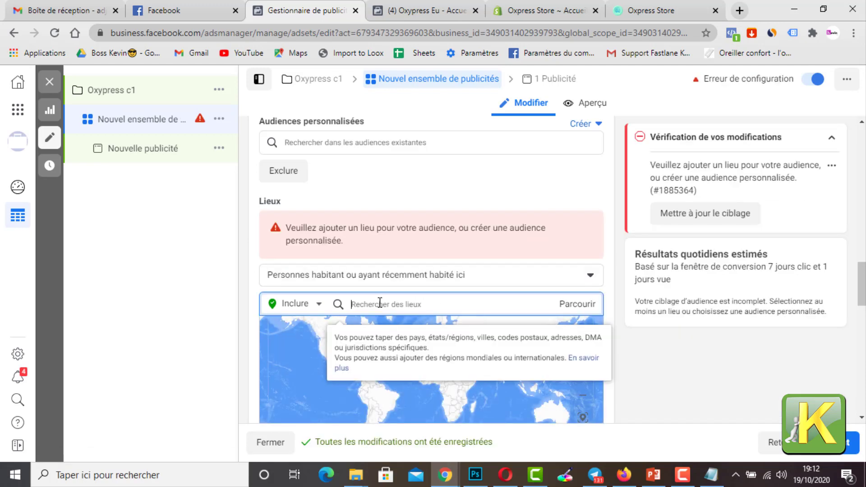
pyautogui.write('france')
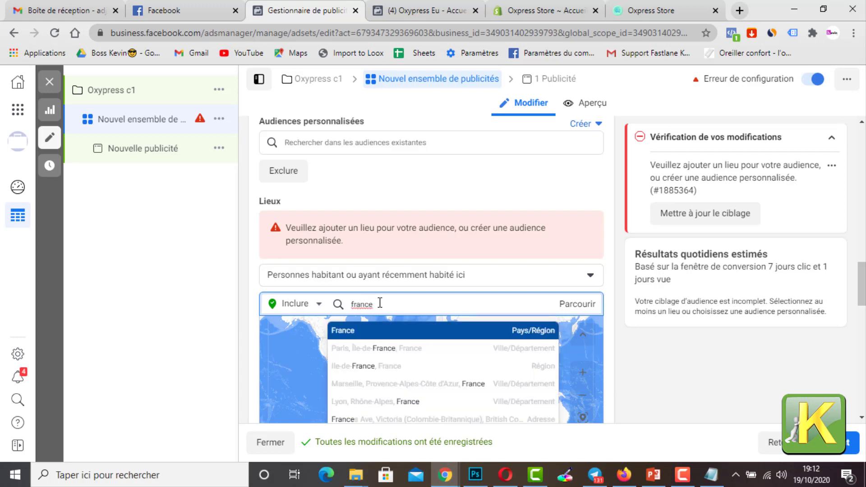
pyautogui.click(371, 336)
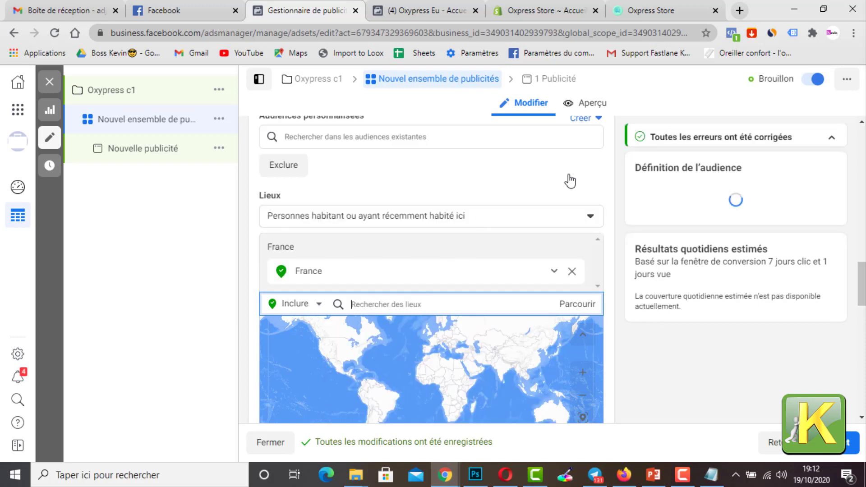
pyautogui.click(373, 217)
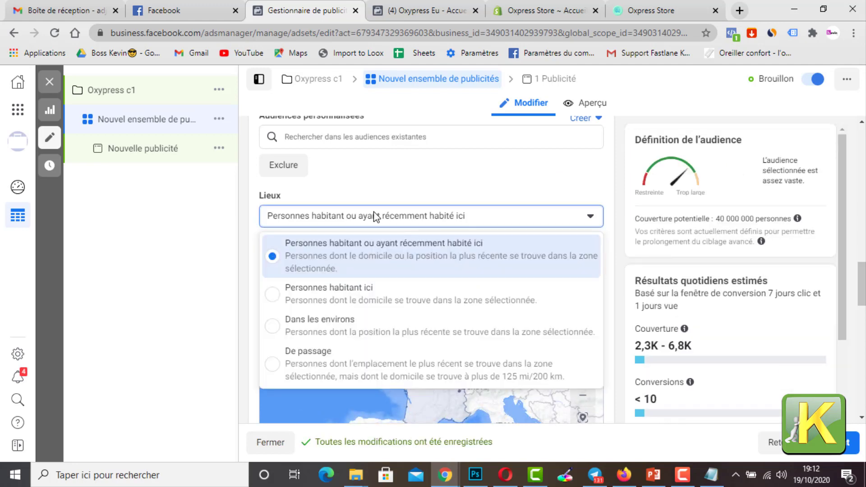
pyautogui.click(344, 291)
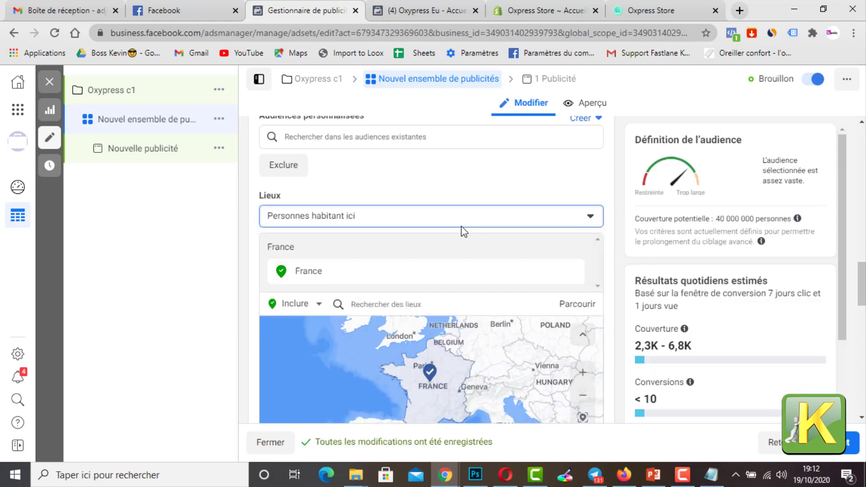
# Step: Turn off the Extension du ciblage avancé option for the audience
pyautogui.scroll(-6, 628, 227)
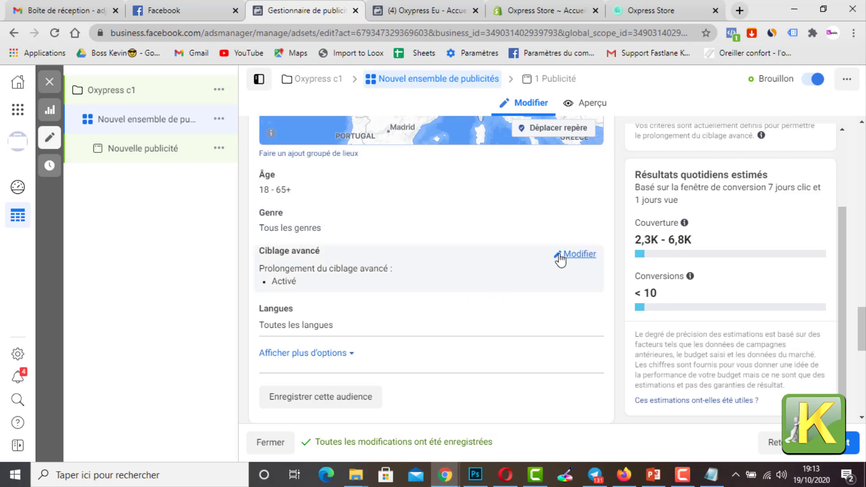
pyautogui.click(561, 259)
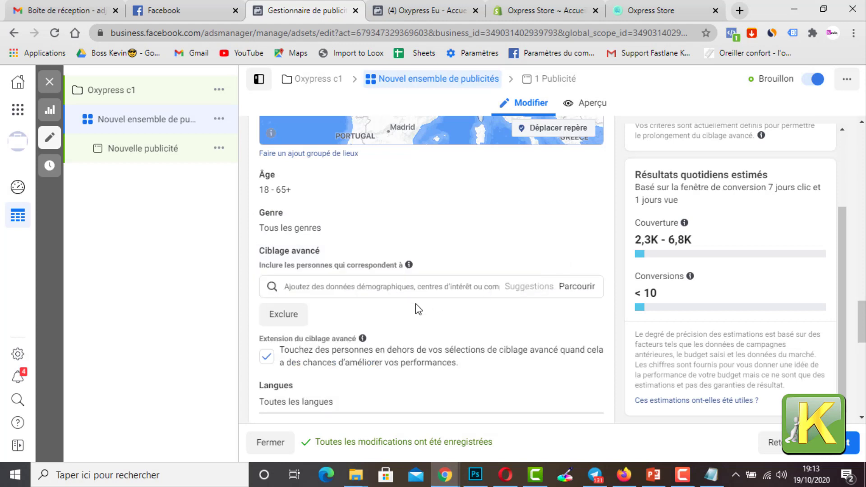
pyautogui.click(267, 358)
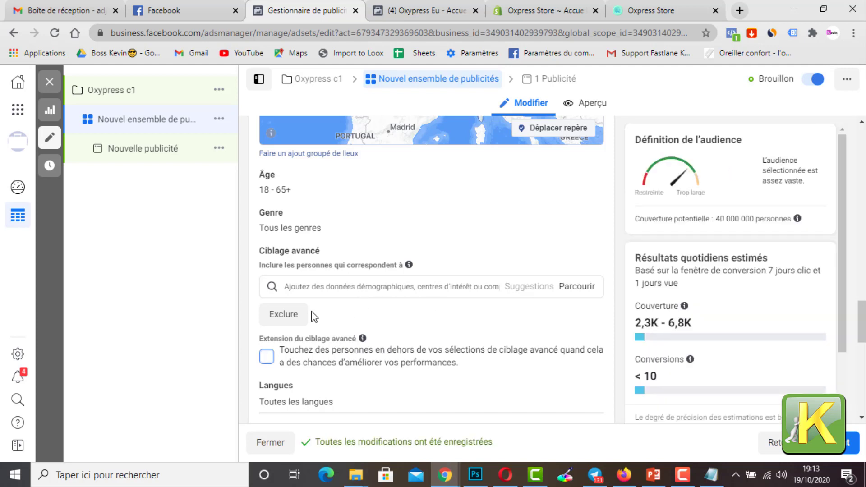
# Step: Restrict the audience's language to Français (France)
pyautogui.scroll(-2, 360, 297)
pyautogui.scroll(-1, 361, 301)
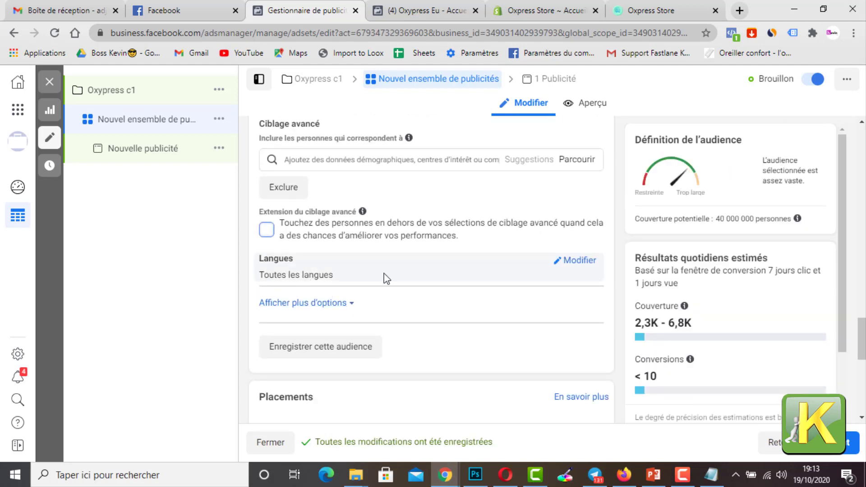
pyautogui.click(557, 261)
pyautogui.click(341, 281)
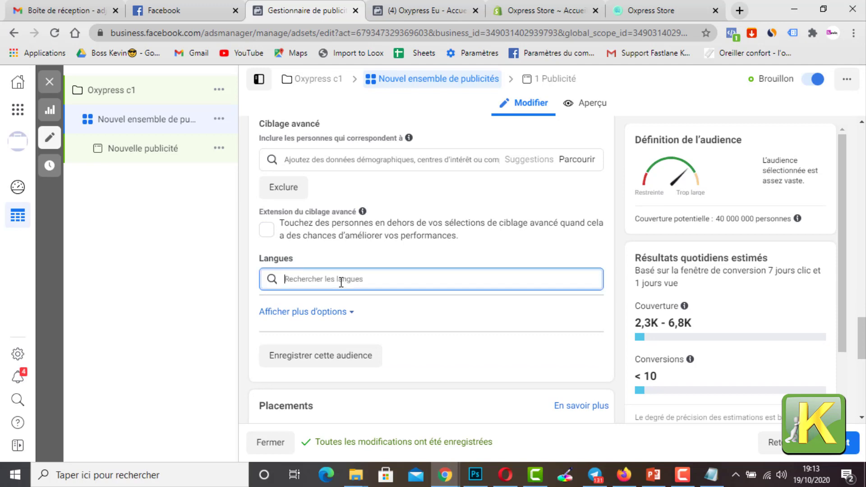
pyautogui.write('fr')
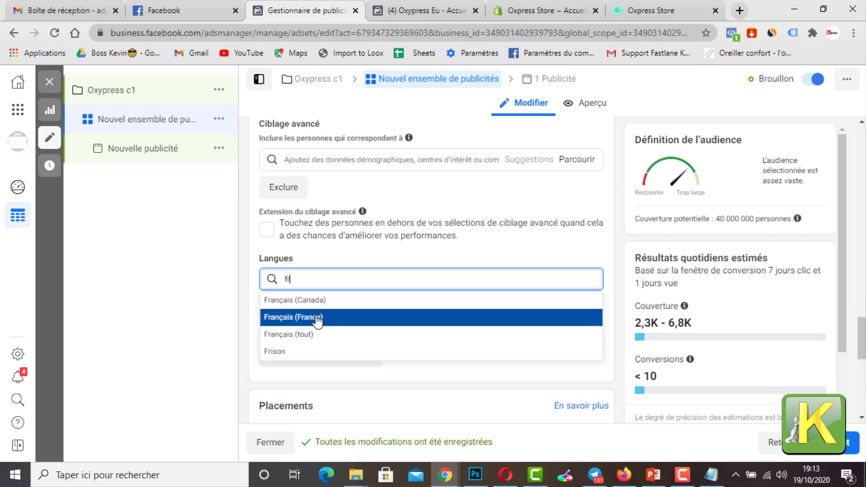
pyautogui.click(318, 320)
pyautogui.scroll(4, 614, 287)
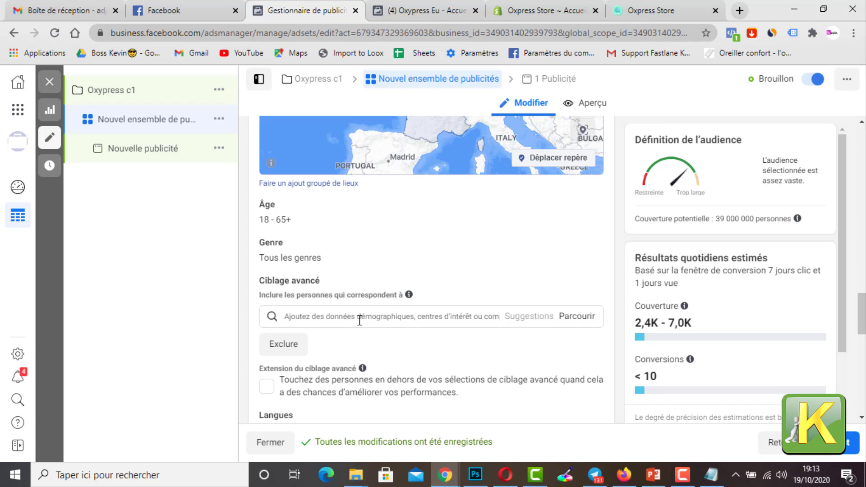
pyautogui.write('r')
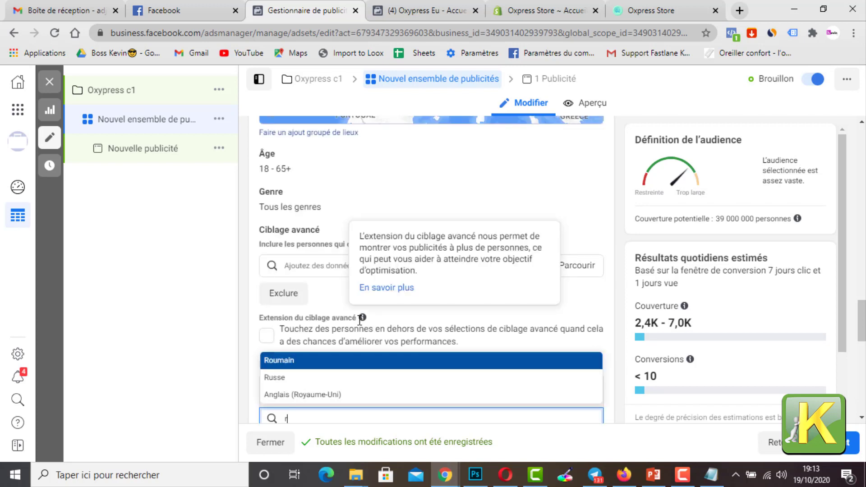
pyautogui.write('esp')
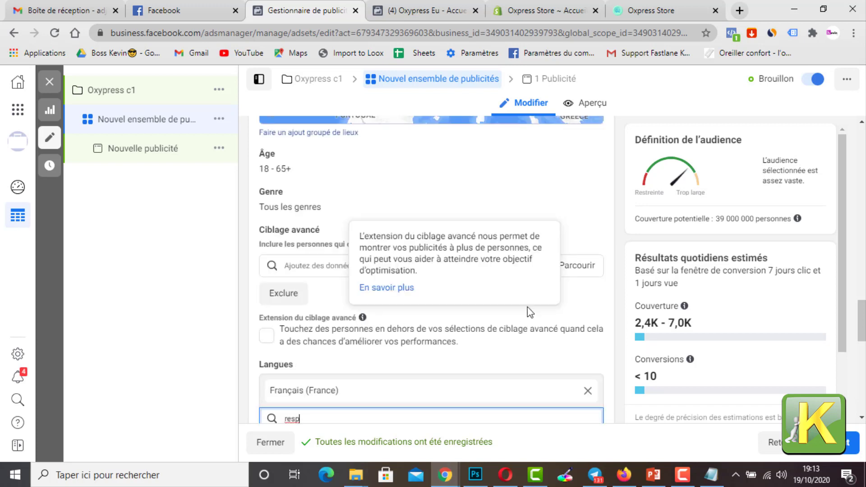
pyautogui.scroll(-3, 610, 335)
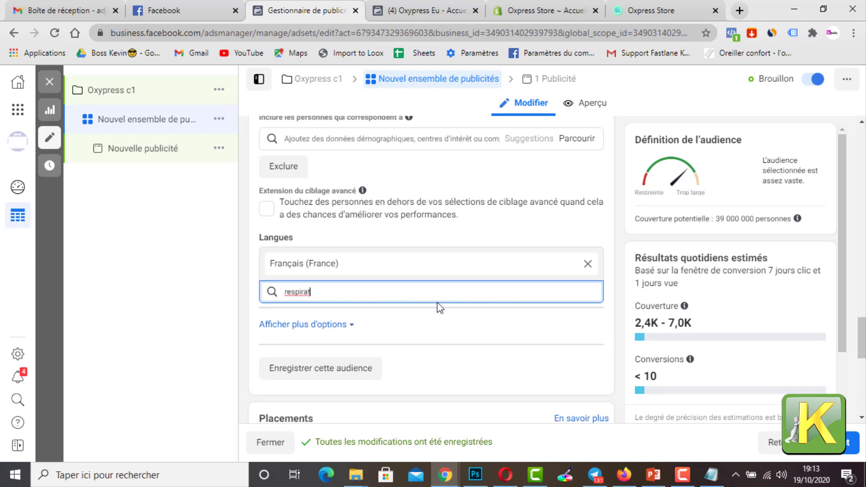
pyautogui.moveTo(437, 301); pyautogui.dragTo(275, 294)
pyautogui.press('BackSpace')
# Step: Add the interest Respiration to the audience's advanced targeting
pyautogui.scroll(4, 372, 238)
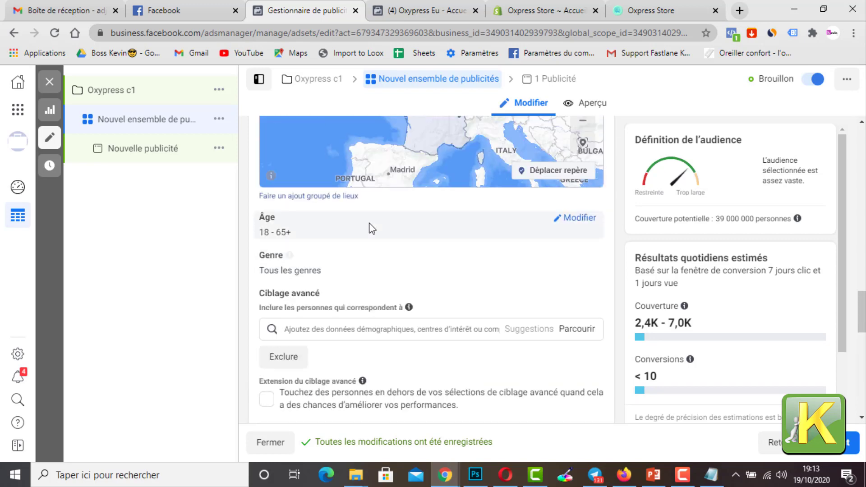
pyautogui.click(386, 331)
pyautogui.write('respiration')
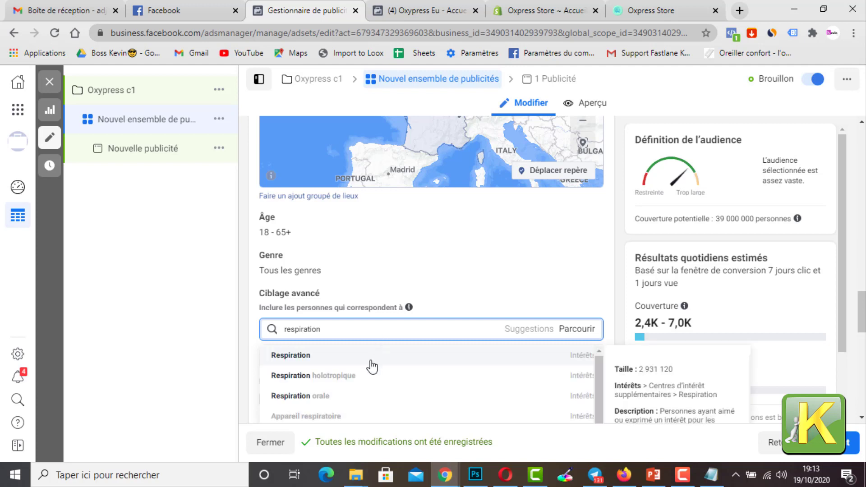
pyautogui.click(372, 361)
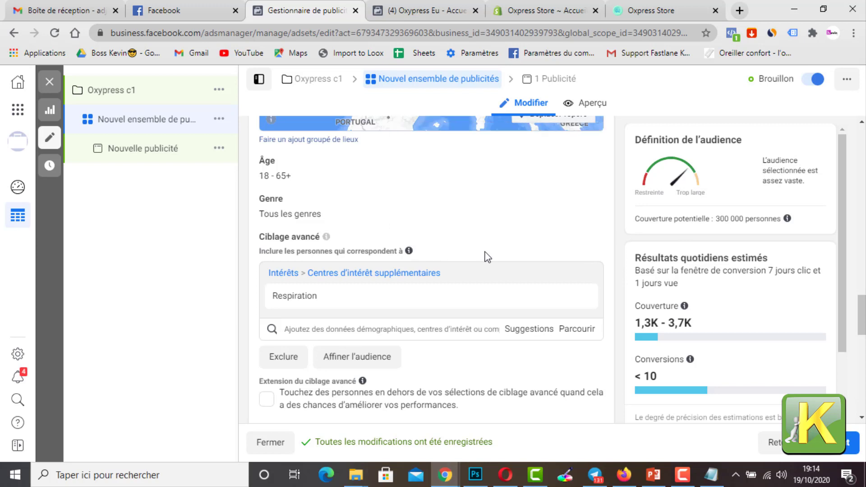
# Step: Check the potential reach of the audience against its targeting settings
pyautogui.scroll(-3, 483, 257)
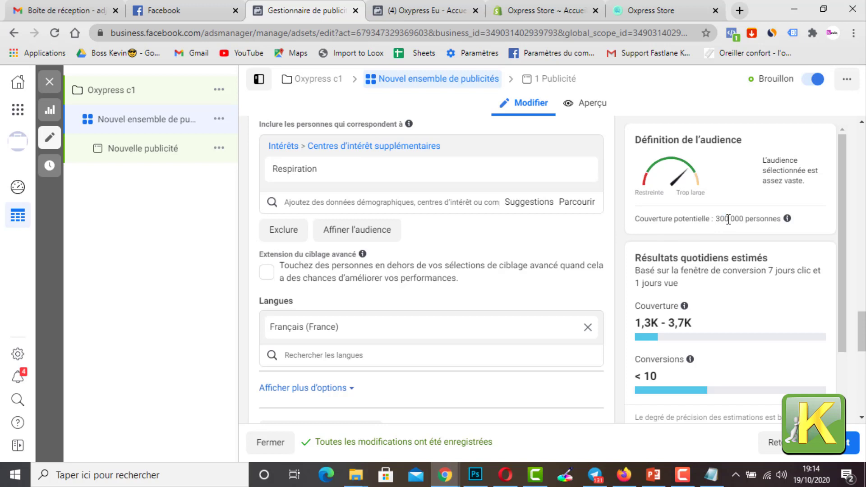
pyautogui.moveTo(716, 219); pyautogui.dragTo(741, 219)
pyautogui.scroll(-4, 503, 228)
pyautogui.scroll(6, 433, 257)
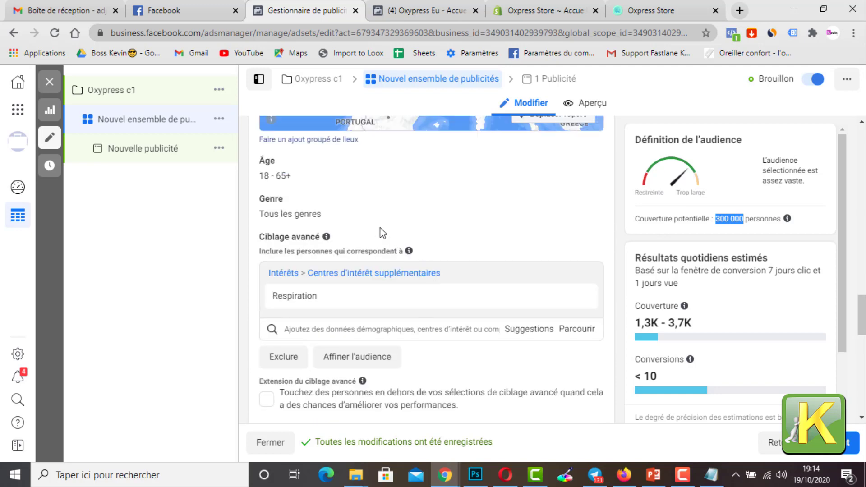
# Step: Review the ad set's placement and delivery settings, and open the ad Nouvelle publicité for editing
pyautogui.scroll(-10, 429, 243)
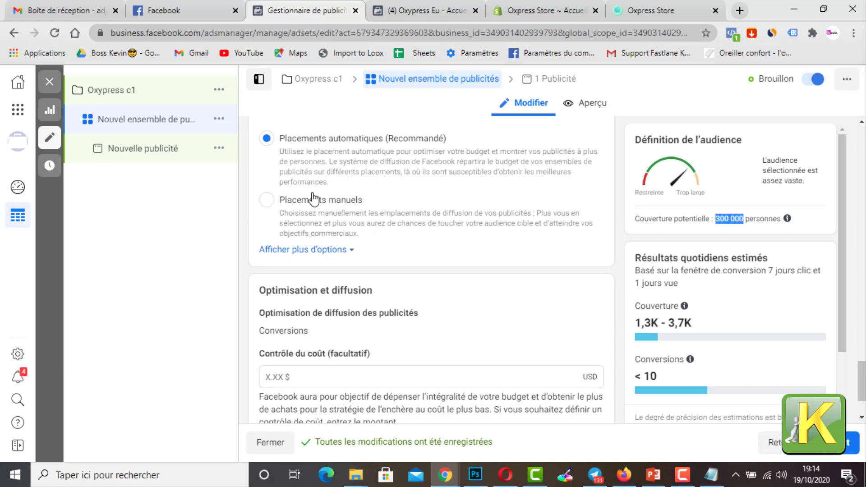
pyautogui.scroll(7, 337, 170)
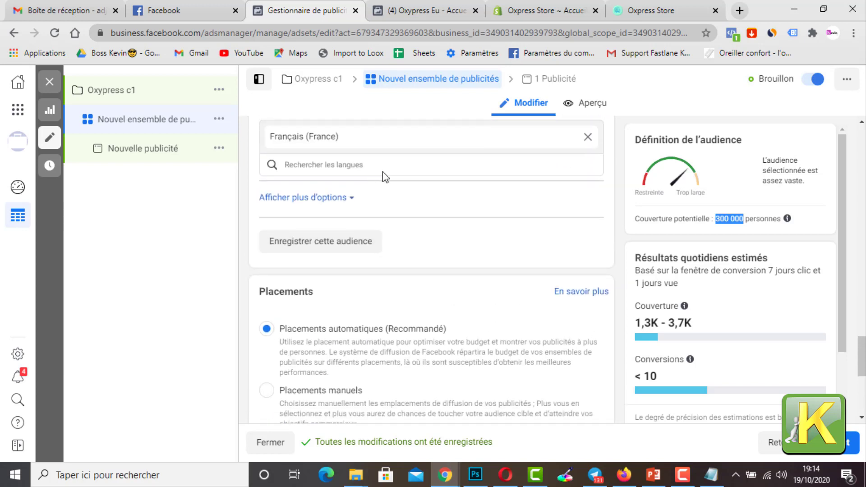
pyautogui.scroll(-6, 408, 178)
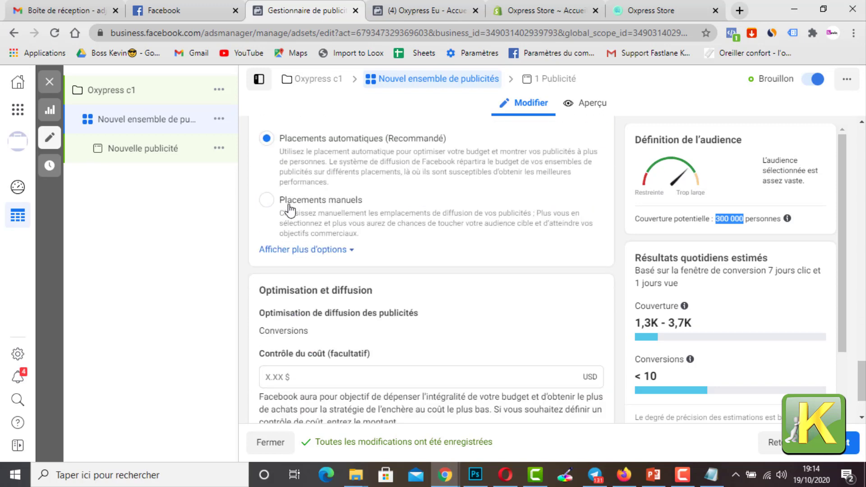
pyautogui.scroll(-1, 320, 203)
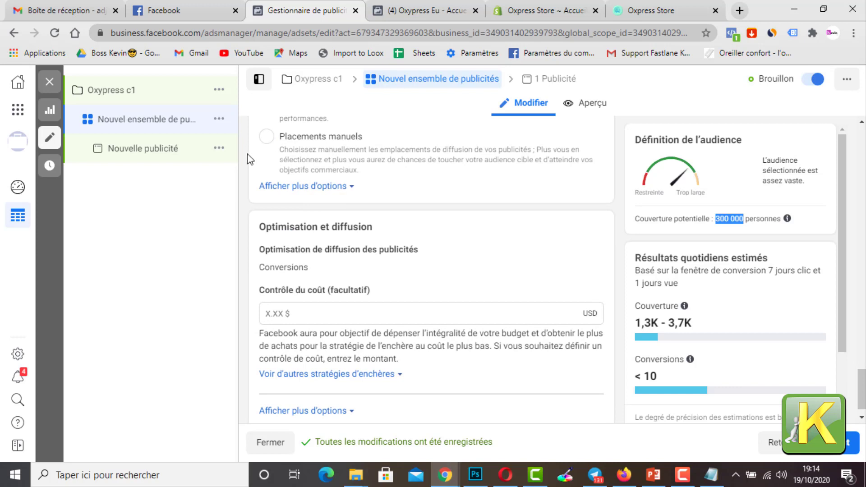
pyautogui.scroll(-1, 334, 293)
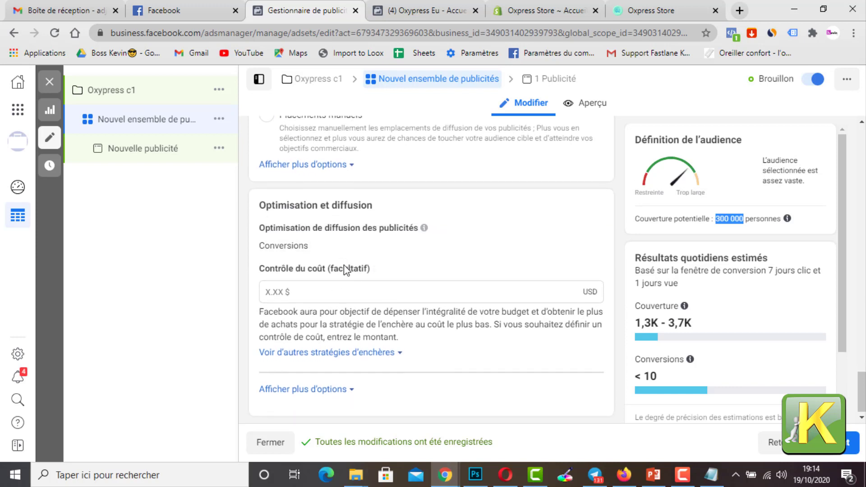
pyautogui.click(145, 151)
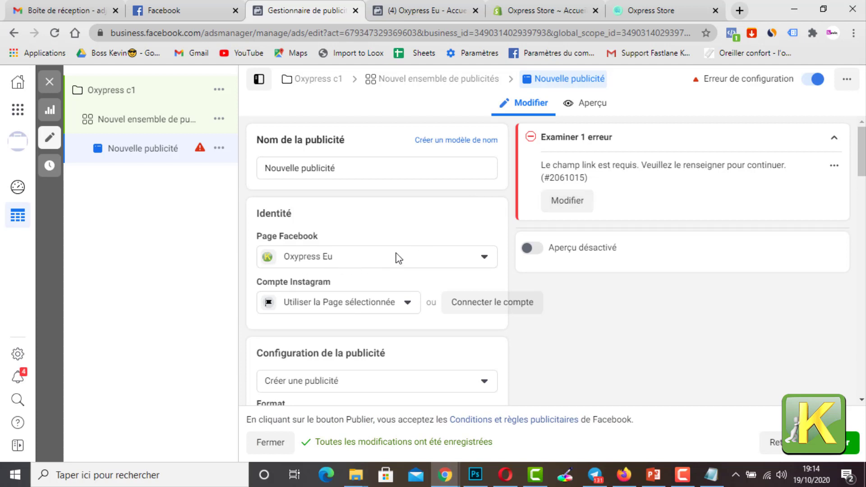
# Step: Choose to add a video as the ad's media content and start importing one from the computer
pyautogui.scroll(-4, 419, 253)
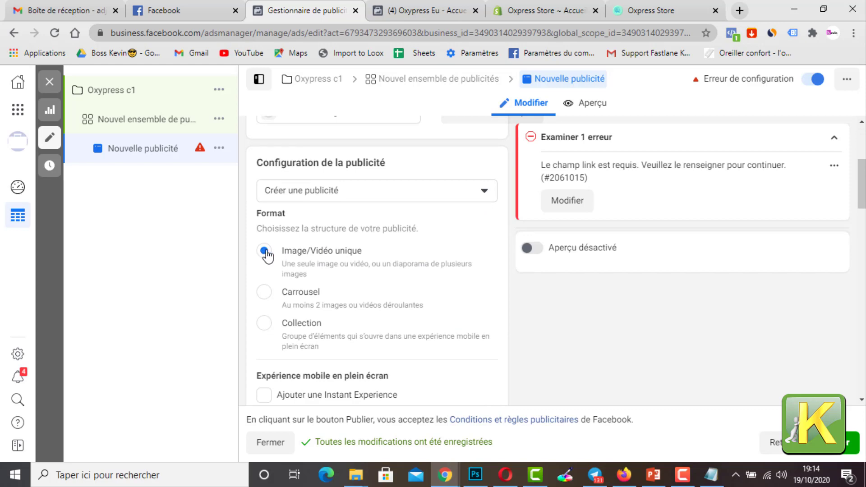
pyautogui.scroll(-8, 309, 245)
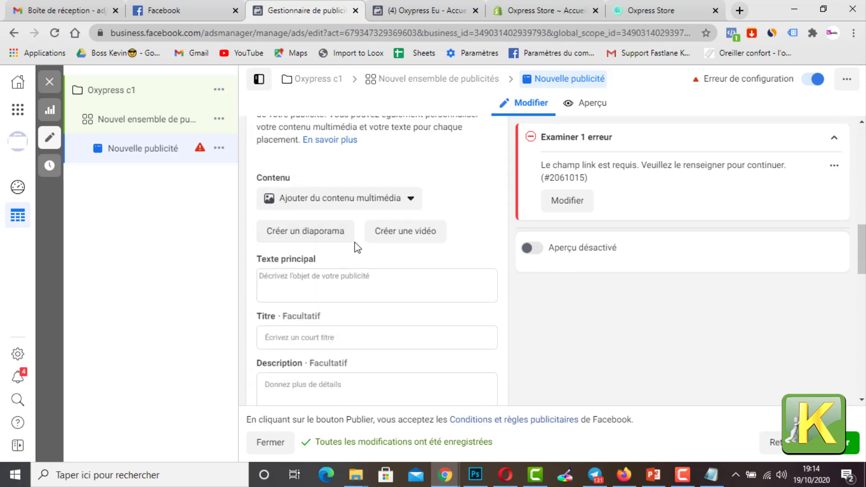
pyautogui.click(394, 204)
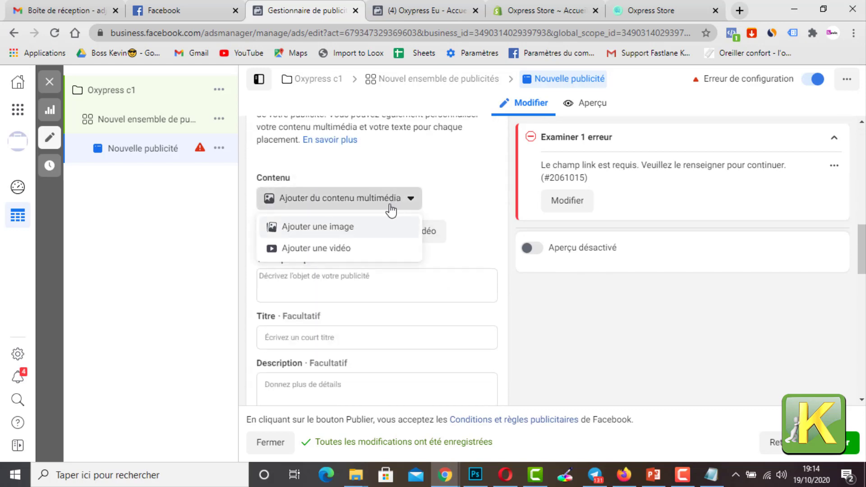
pyautogui.click(338, 247)
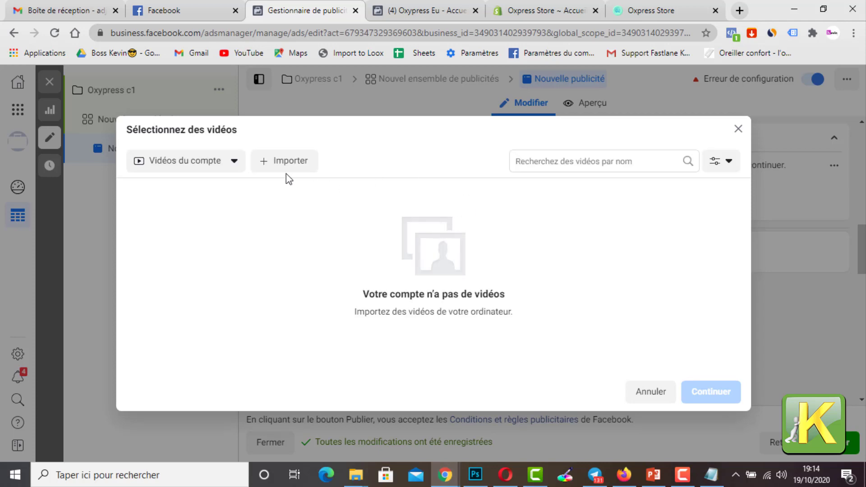
pyautogui.click(293, 161)
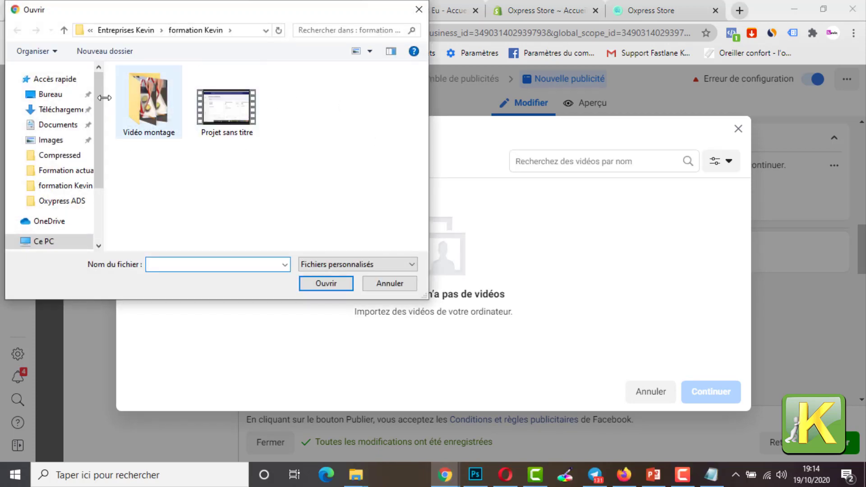
# Step: Upload the file Vidéo from the Oxypress ADS folder on the desktop as the ad's video
pyautogui.click(59, 95)
pyautogui.scroll(-5, 348, 163)
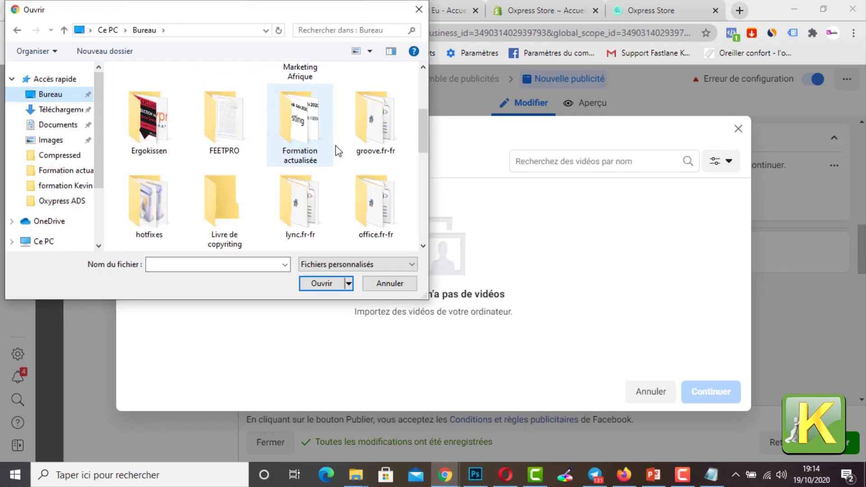
pyautogui.scroll(-3, 310, 196)
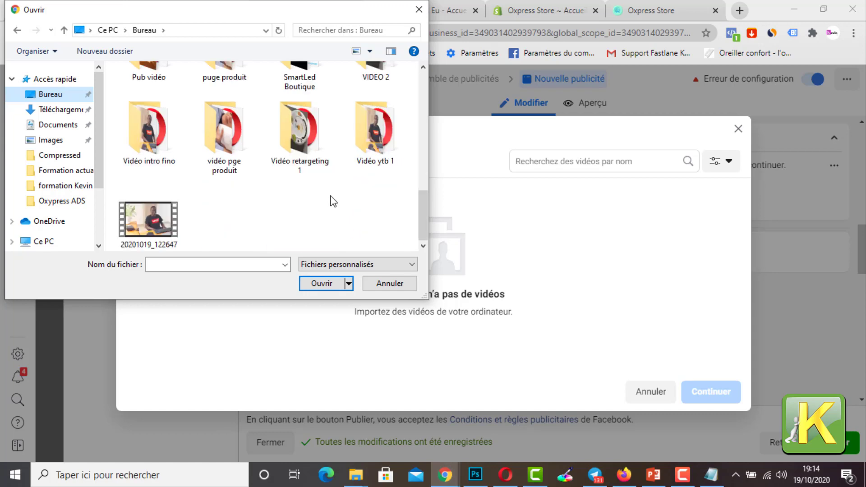
pyautogui.scroll(5, 332, 201)
pyautogui.scroll(2, 351, 172)
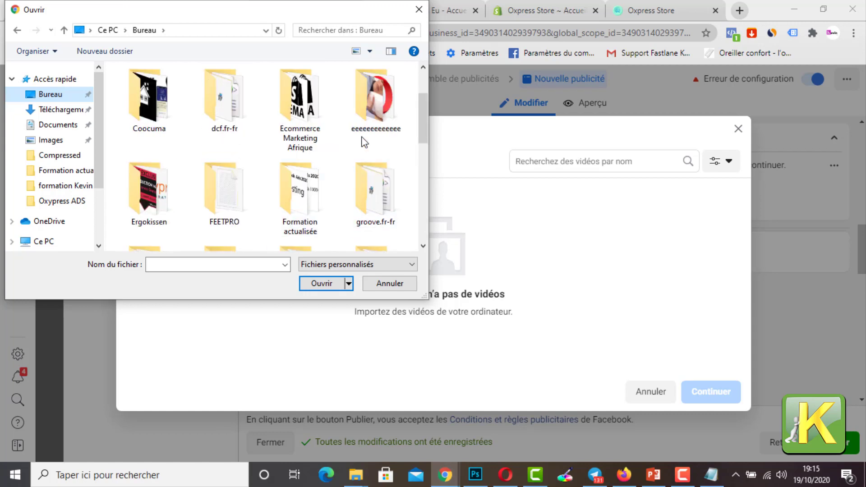
pyautogui.scroll(2, 356, 145)
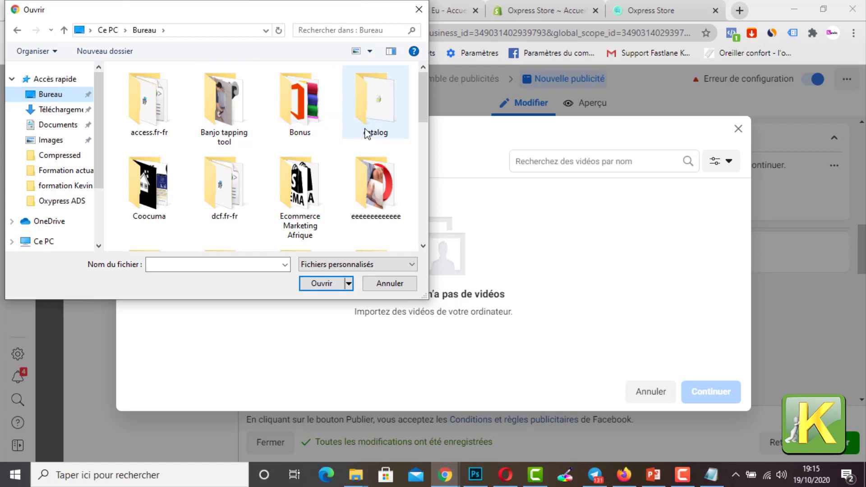
pyautogui.scroll(-2, 270, 158)
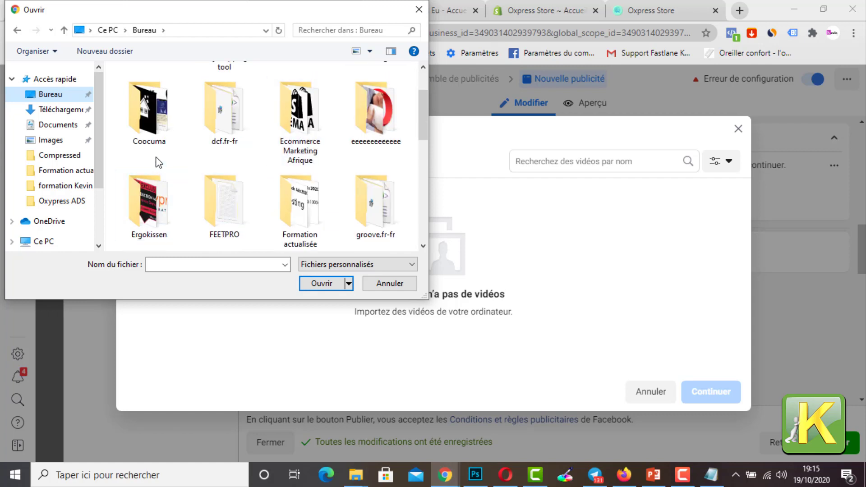
pyautogui.scroll(-2, 167, 168)
pyautogui.scroll(-1, 272, 188)
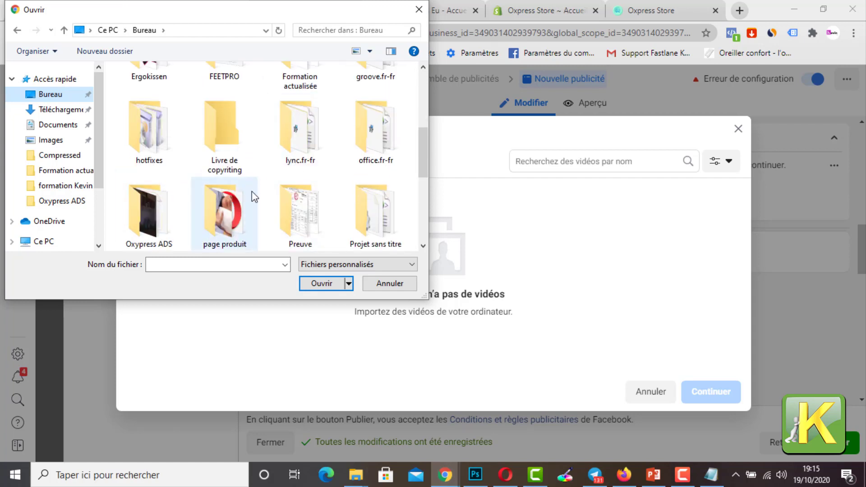
pyautogui.scroll(-2, 253, 195)
pyautogui.doubleClick(166, 154)
pyautogui.click(145, 113)
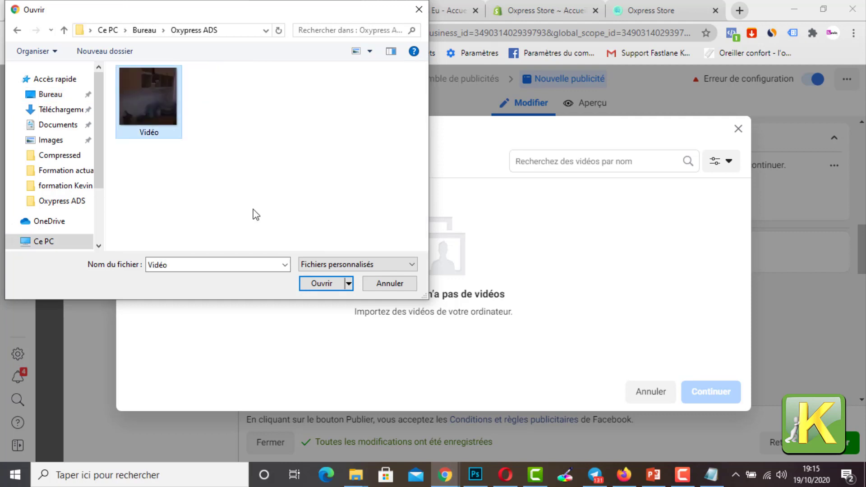
pyautogui.click(329, 283)
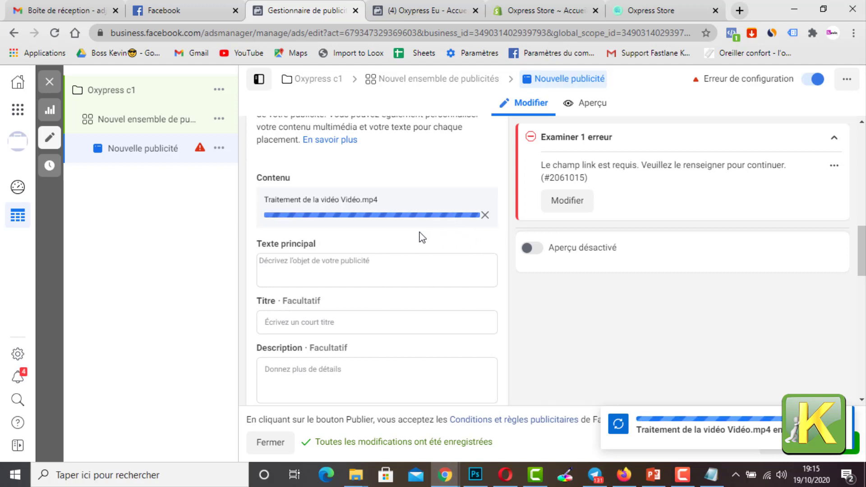
pyautogui.scroll(-3, 420, 235)
pyautogui.scroll(3, 421, 236)
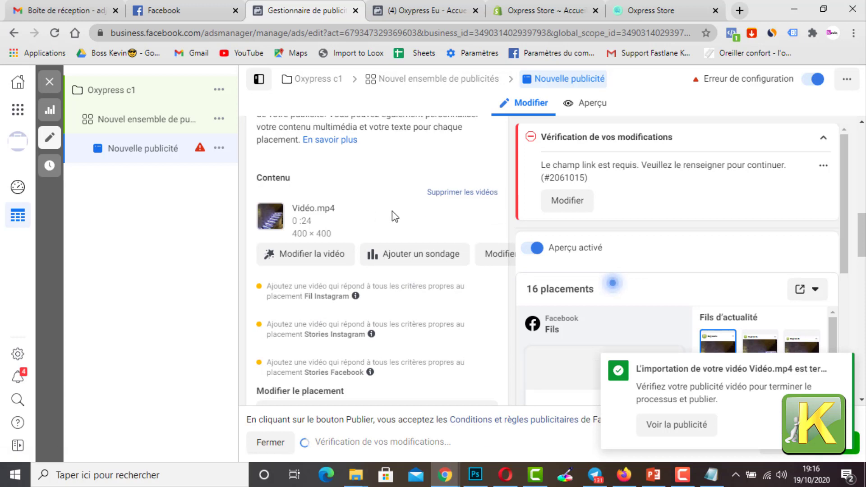
# Step: Open the uploaded video for editing and set its thumbnail selection to Manuel
pyautogui.scroll(-1, 375, 207)
pyautogui.scroll(2, 375, 211)
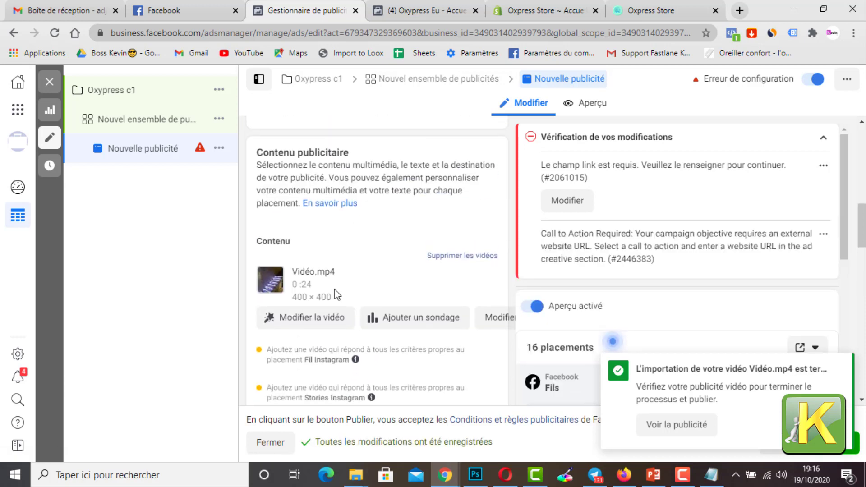
pyautogui.click(322, 324)
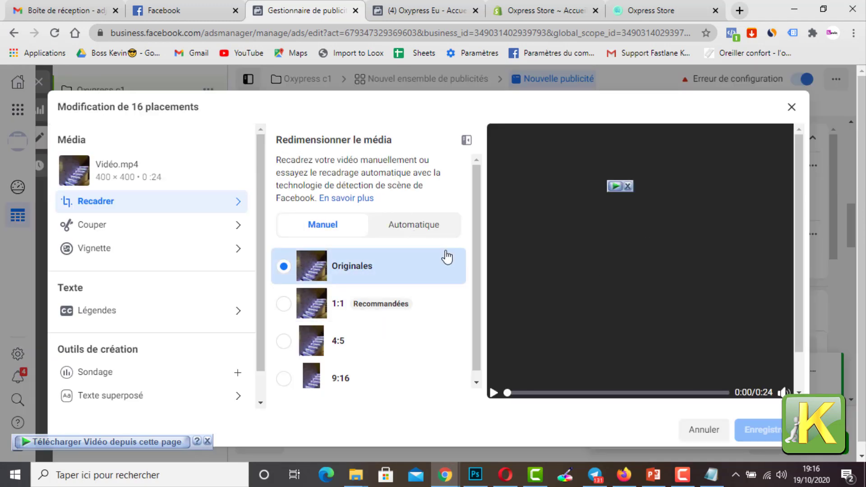
pyautogui.scroll(-1, 364, 275)
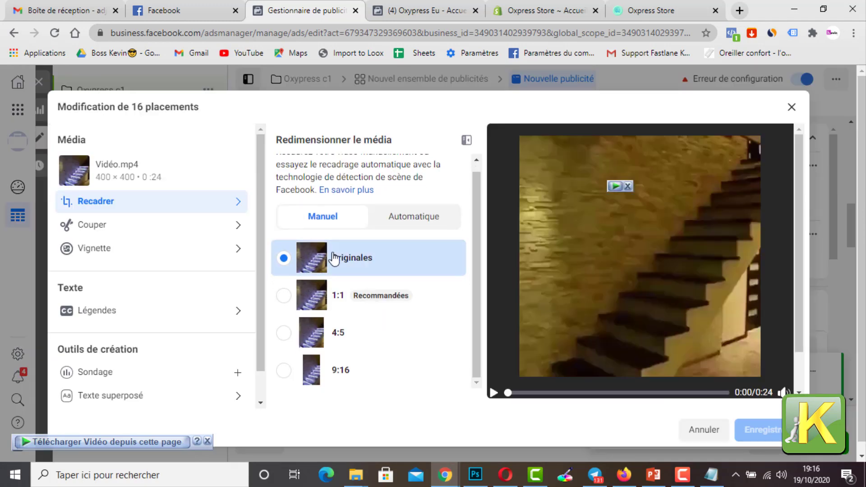
pyautogui.click(139, 255)
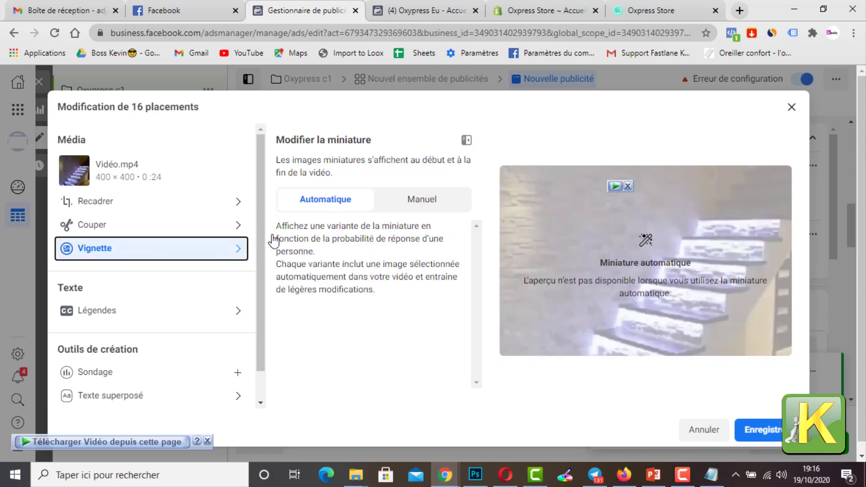
pyautogui.click(446, 203)
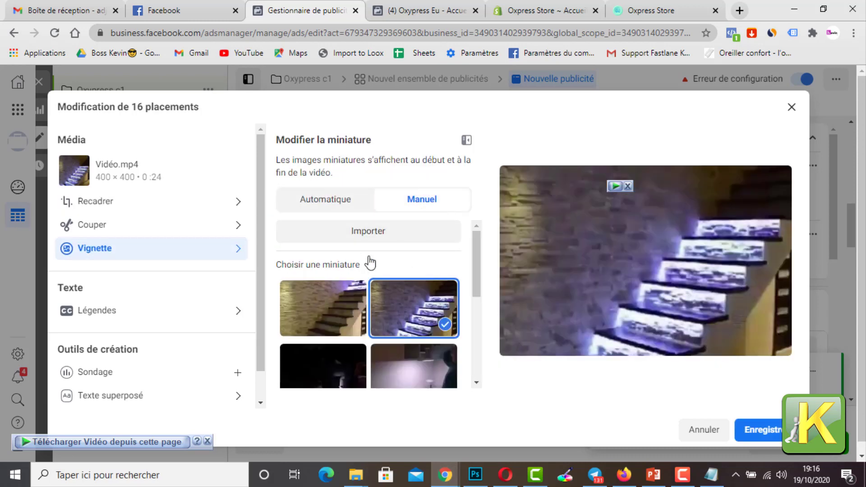
# Step: Import the Logo image from the Oxypress ADS folder as the video's thumbnail and save the video changes
pyautogui.click(378, 236)
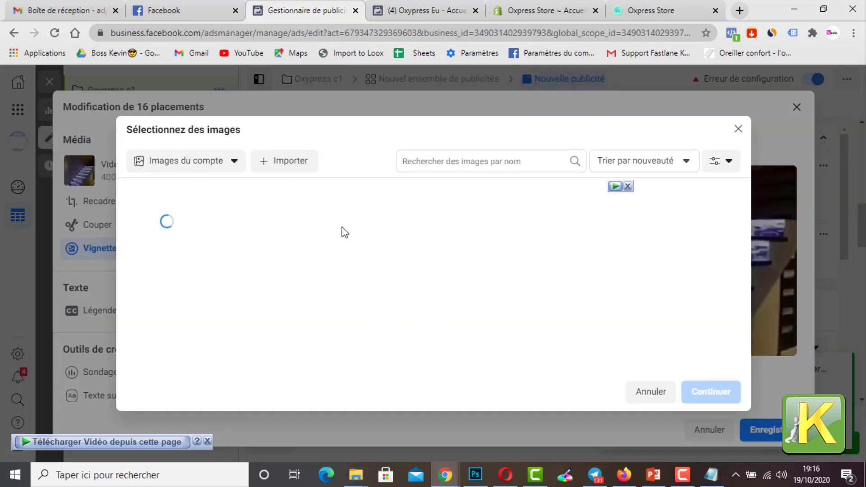
pyautogui.click(285, 165)
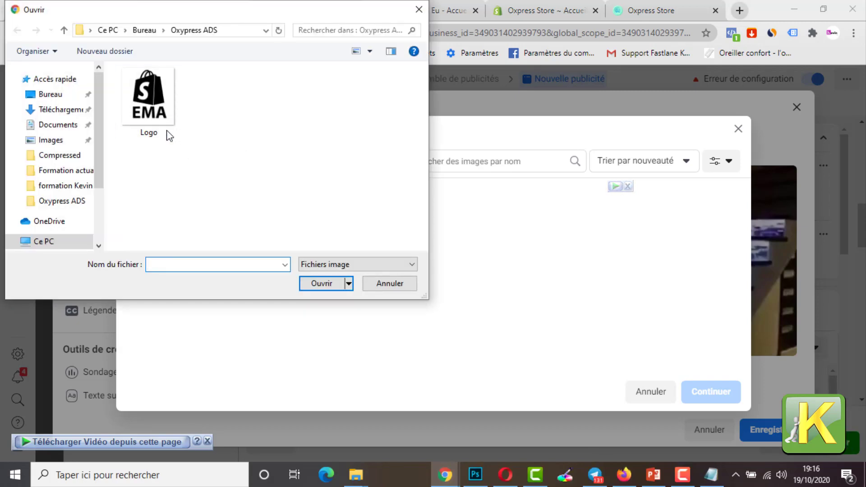
pyautogui.doubleClick(167, 128)
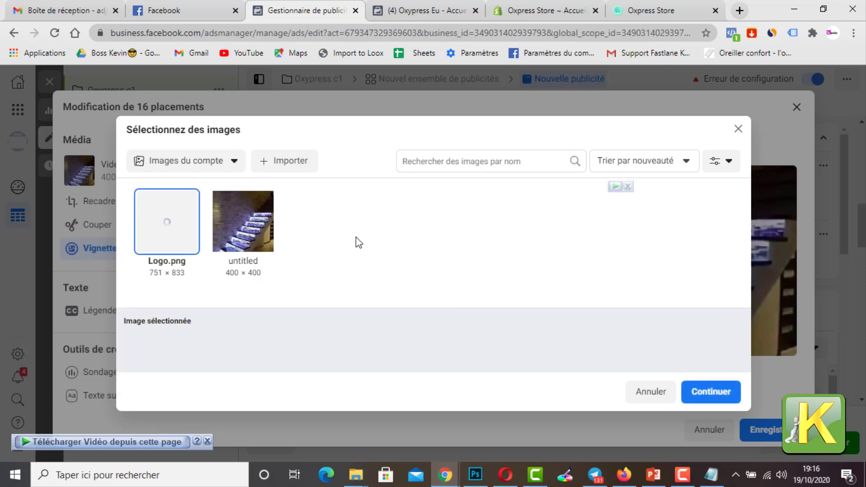
pyautogui.click(727, 387)
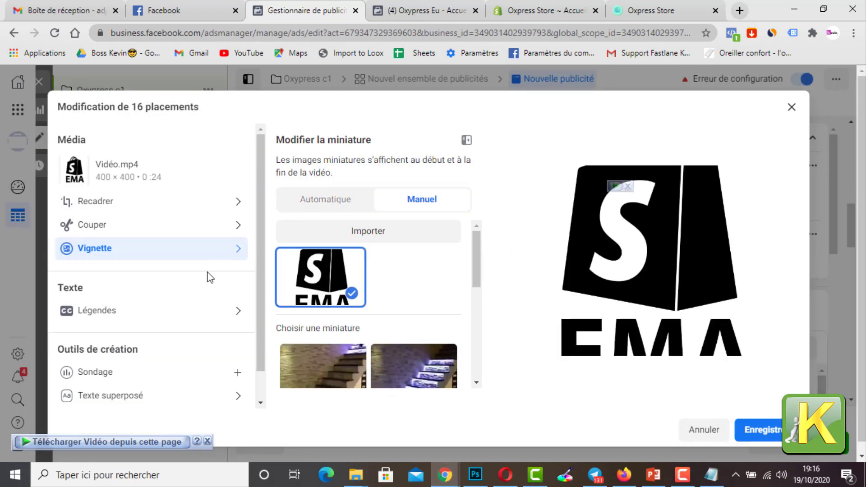
pyautogui.click(764, 435)
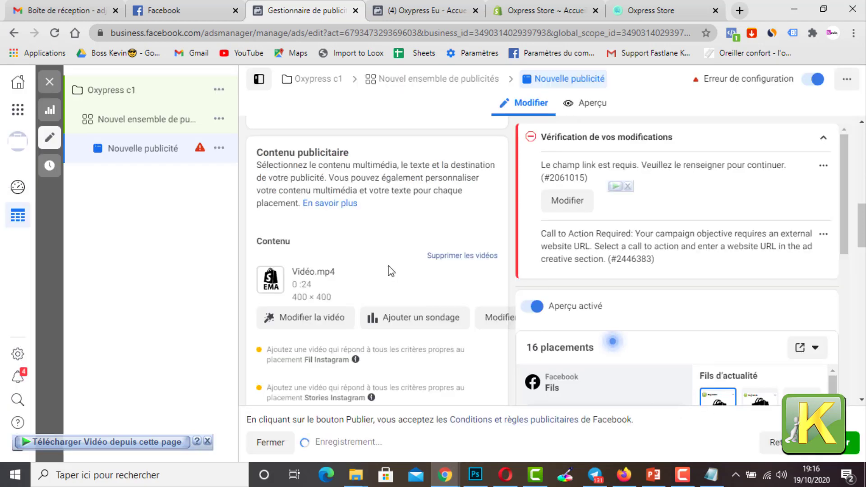
# Step: Fill in the ad's primary text with the two-line copy from the adcopie note, "Découvrez le tous nouveau nébuliseur Oxpress. Nous avons déjà plus 3500 clients satisfaits."
pyautogui.scroll(-3, 492, 256)
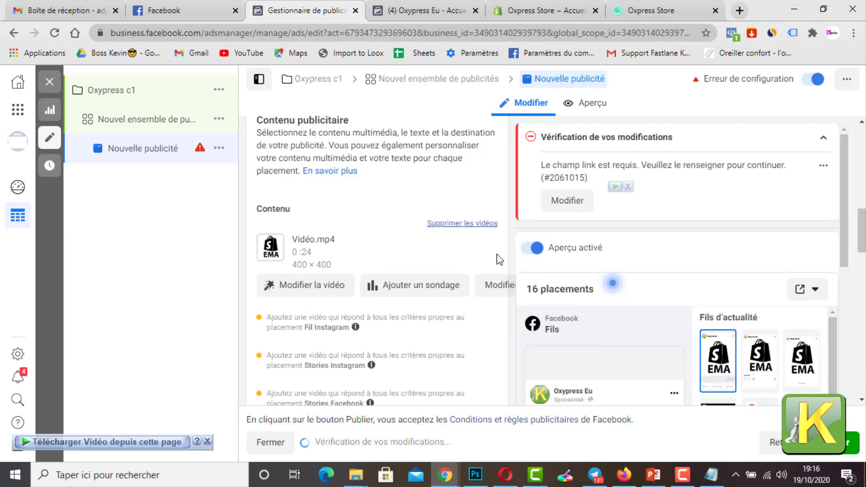
pyautogui.scroll(-4, 431, 263)
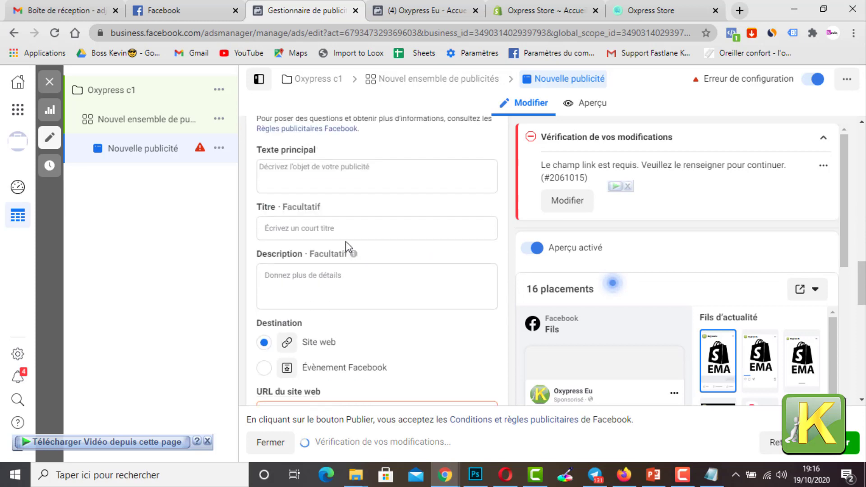
pyautogui.click(309, 181)
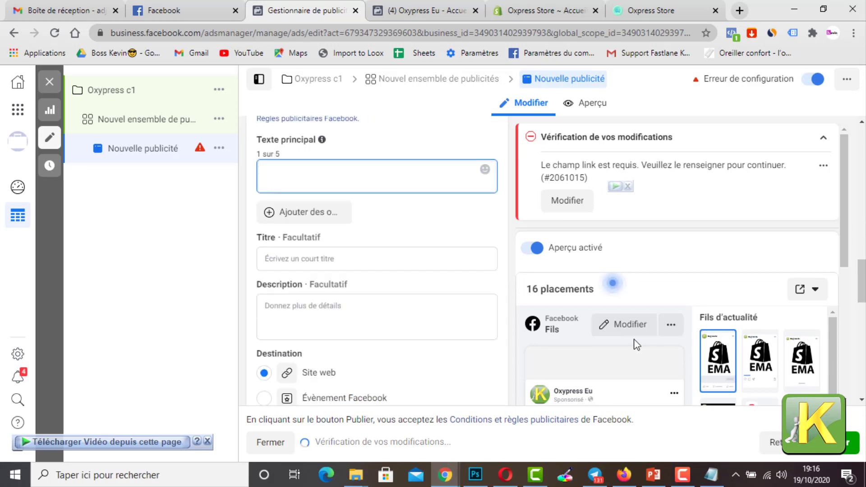
pyautogui.click(712, 475)
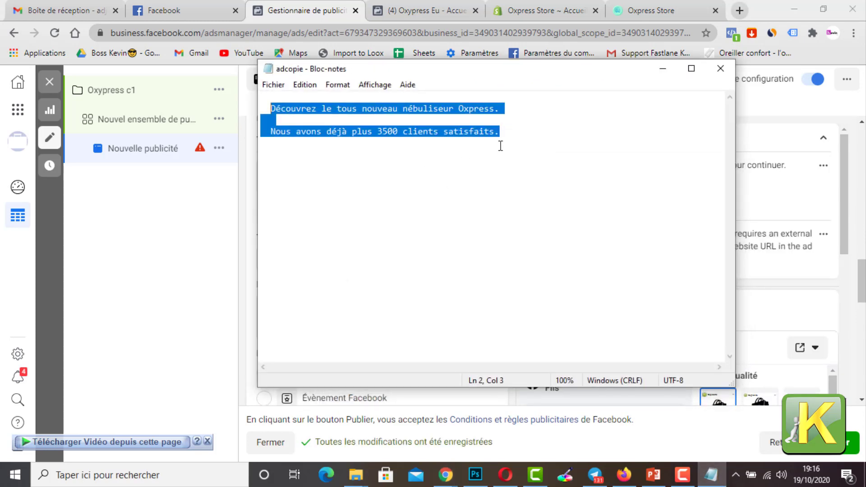
pyautogui.click(663, 68)
pyautogui.click(300, 179)
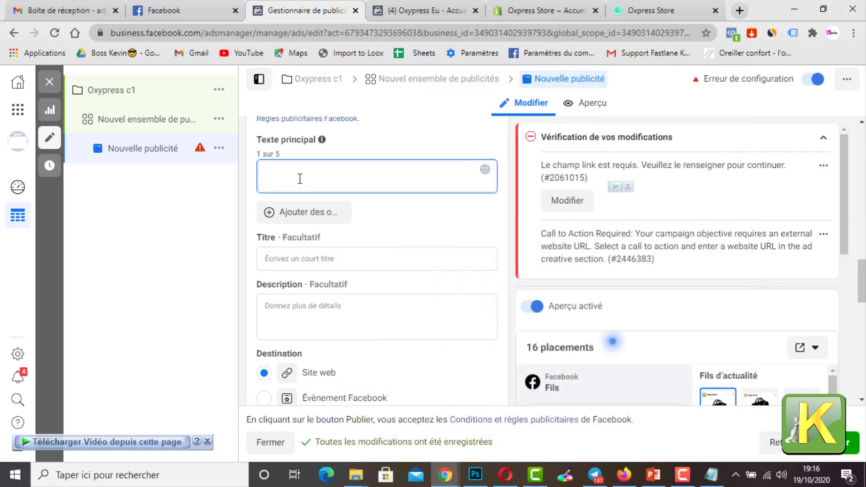
pyautogui.write('Découvrez le tous nouveau nébuliseur Oxpress.  Nous avons déjà plus 3500 clients satisfaits.')
pyautogui.click(417, 231)
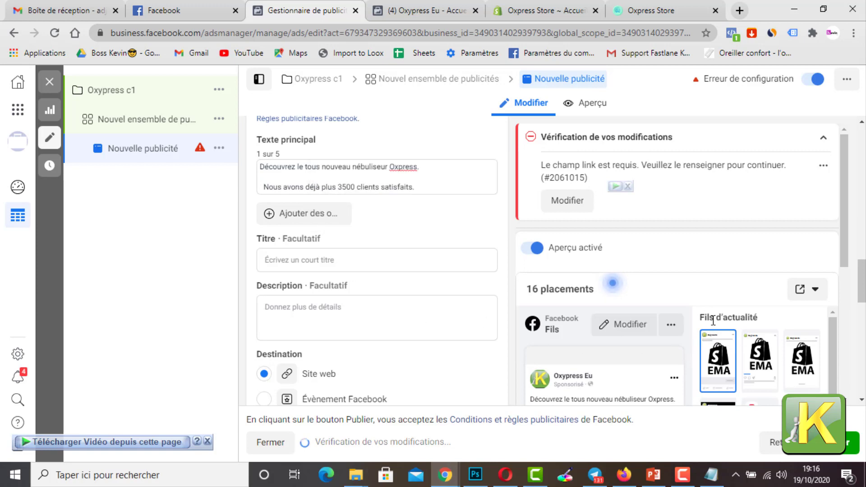
# Step: Check the primary text in the ad preview and enter "02 achetés = 01 offert" as the ad's title
pyautogui.scroll(-3, 686, 348)
pyautogui.scroll(-2, 653, 362)
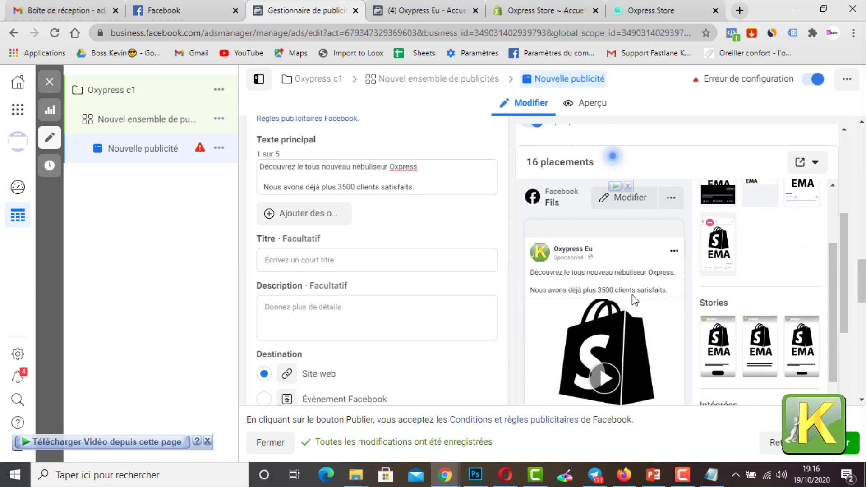
pyautogui.scroll(-2, 632, 294)
pyautogui.scroll(2, 563, 274)
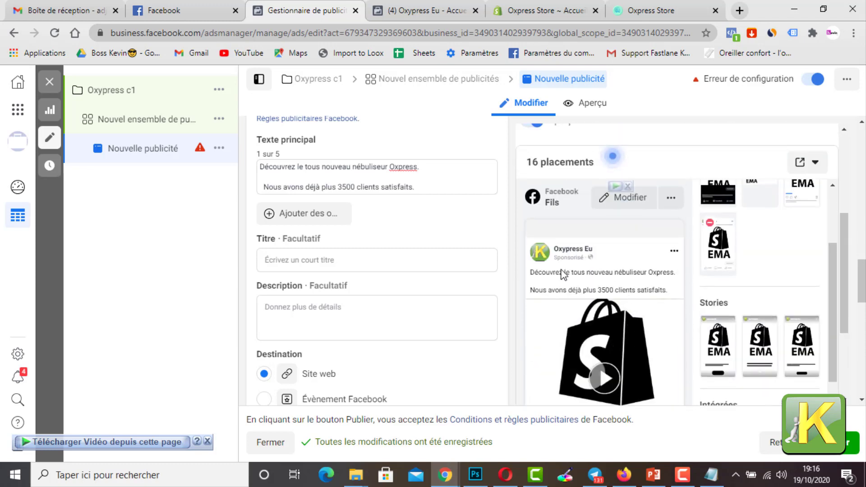
pyautogui.click(306, 261)
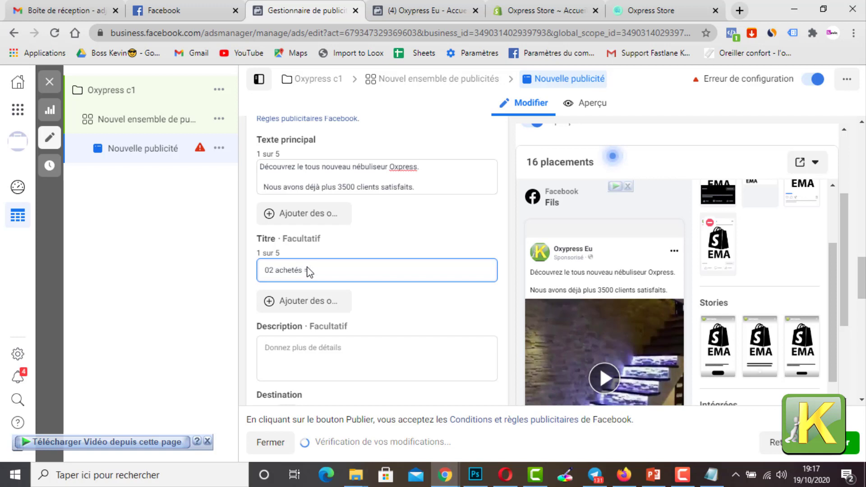
pyautogui.write('02')
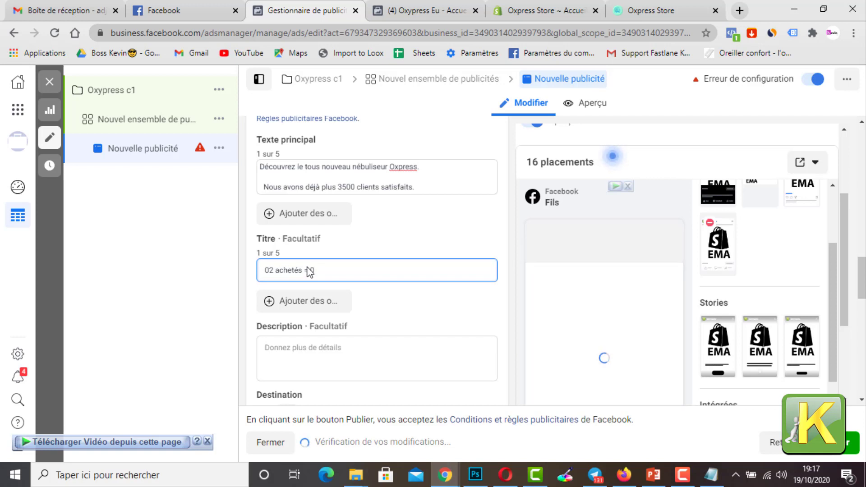
pyautogui.write(' offert')
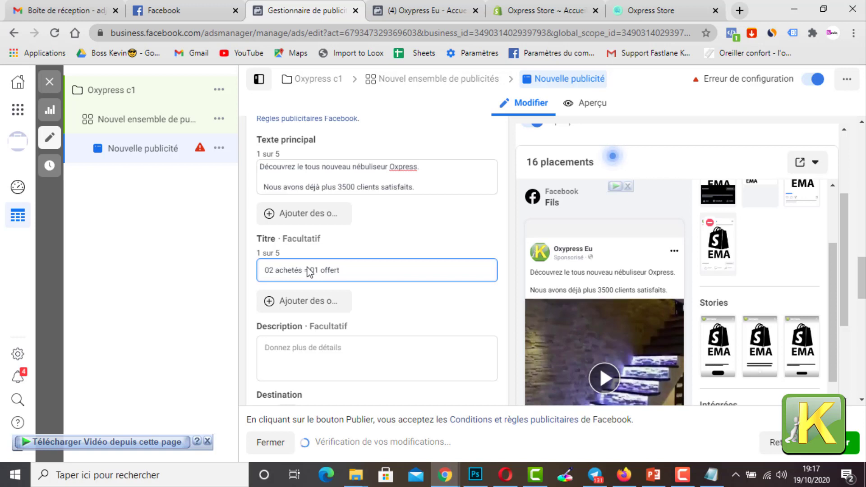
# Step: Enter "Livraison Gratuite" as the ad's description
pyautogui.click(309, 347)
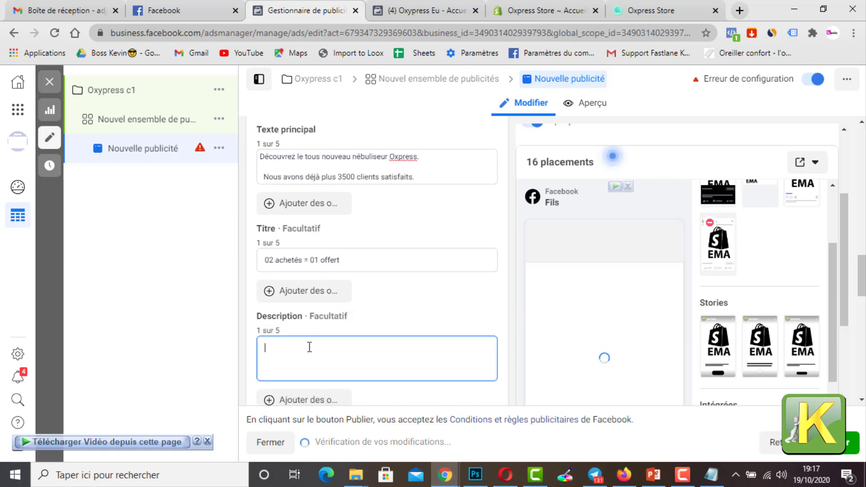
pyautogui.write('4')
pyautogui.write('ivr')
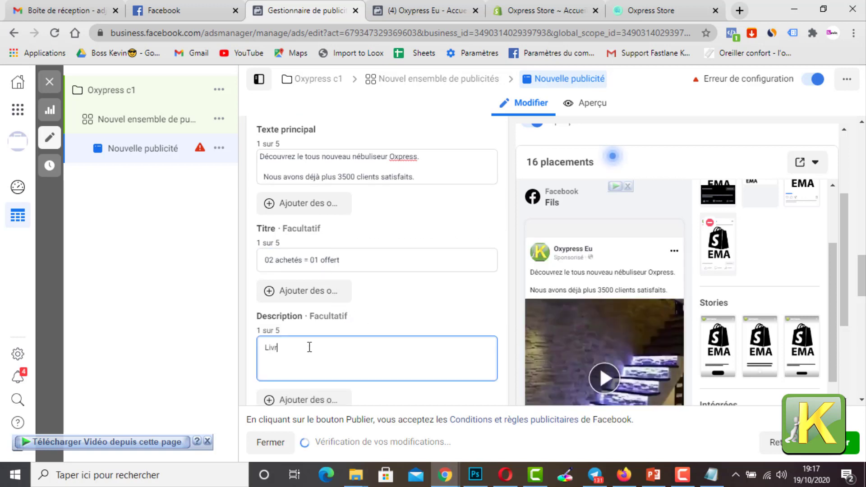
pyautogui.write('aison ')
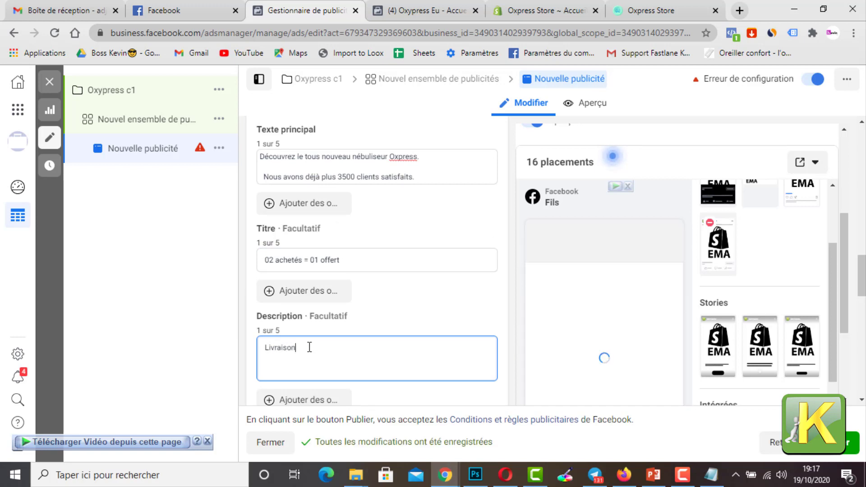
pyautogui.write('Gratuite')
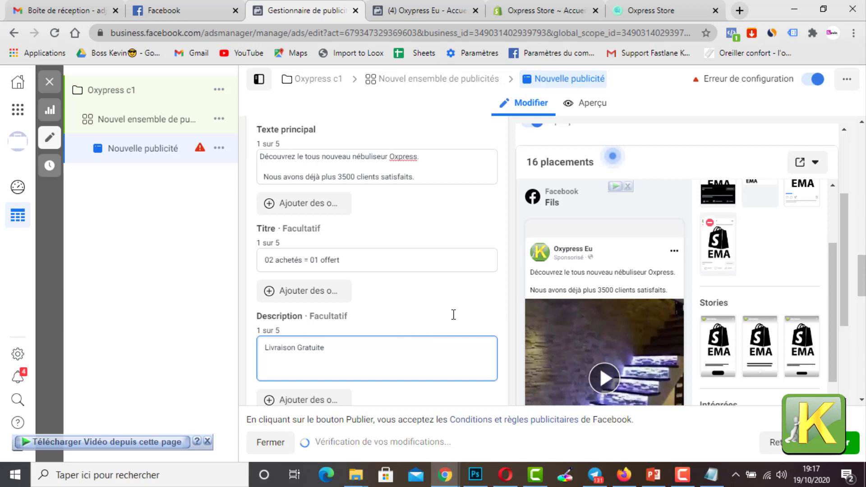
pyautogui.click(454, 315)
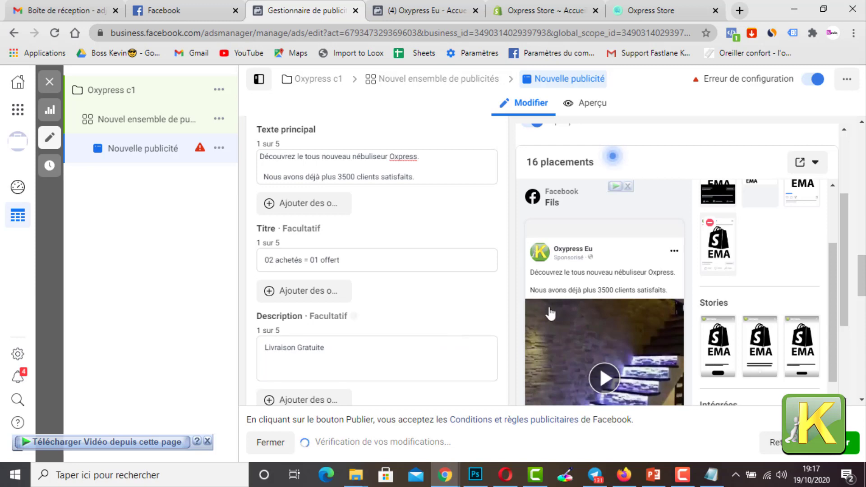
# Step: Switch to the Shopify admin, open the online store preview of the Nébuliseur portable Oxypress product and copy its URL
pyautogui.scroll(-3, 554, 320)
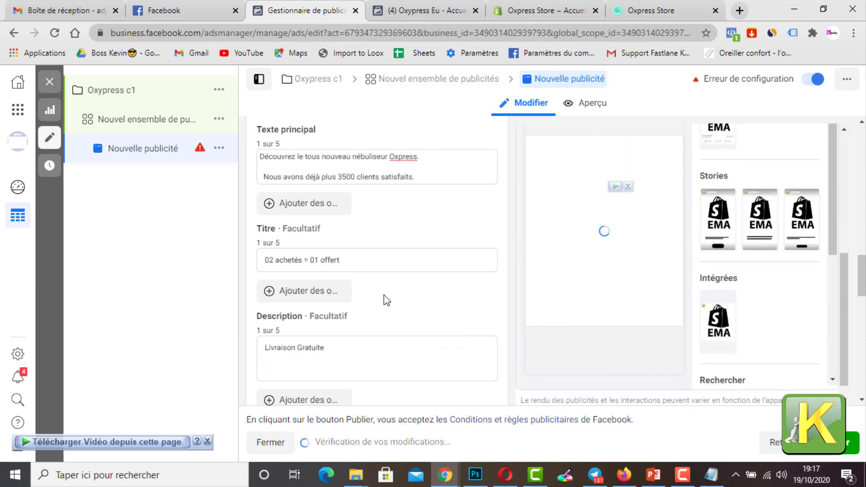
pyautogui.scroll(-3, 382, 309)
pyautogui.scroll(-1, 423, 302)
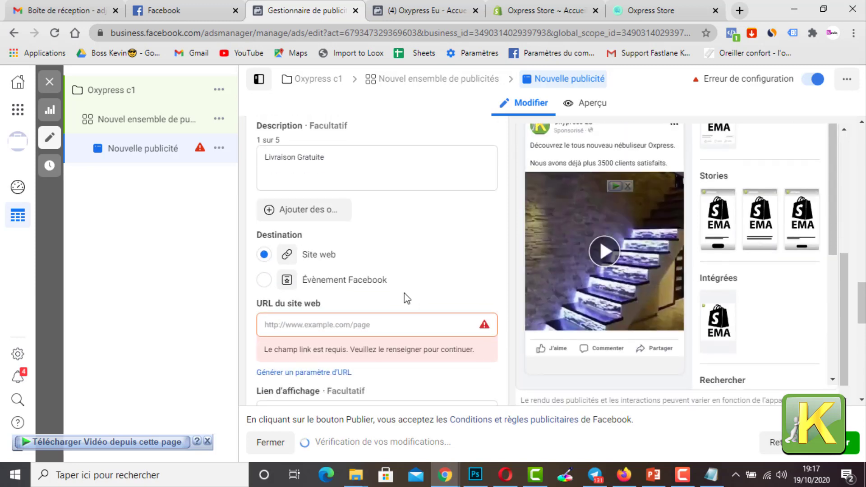
pyautogui.click(309, 323)
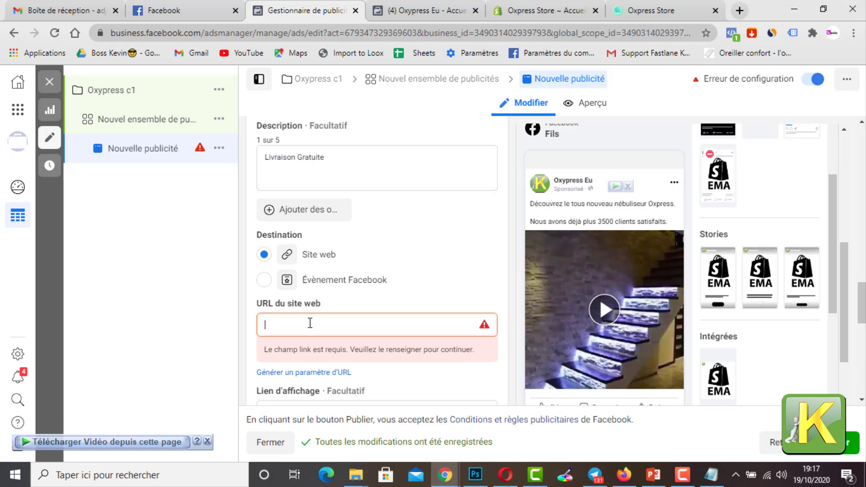
pyautogui.click(637, 7)
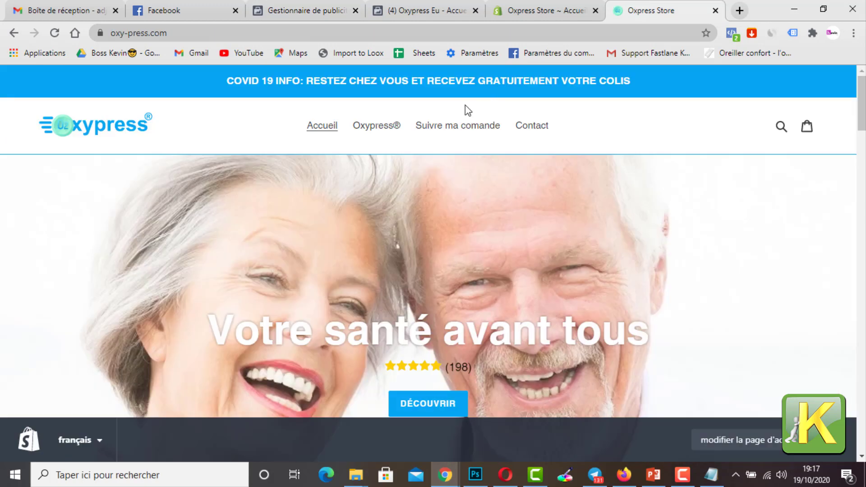
pyautogui.click(517, 9)
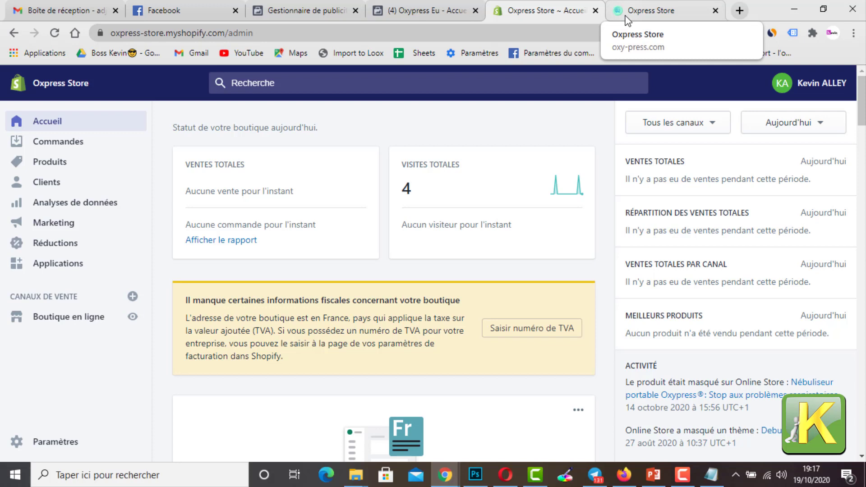
pyautogui.click(75, 164)
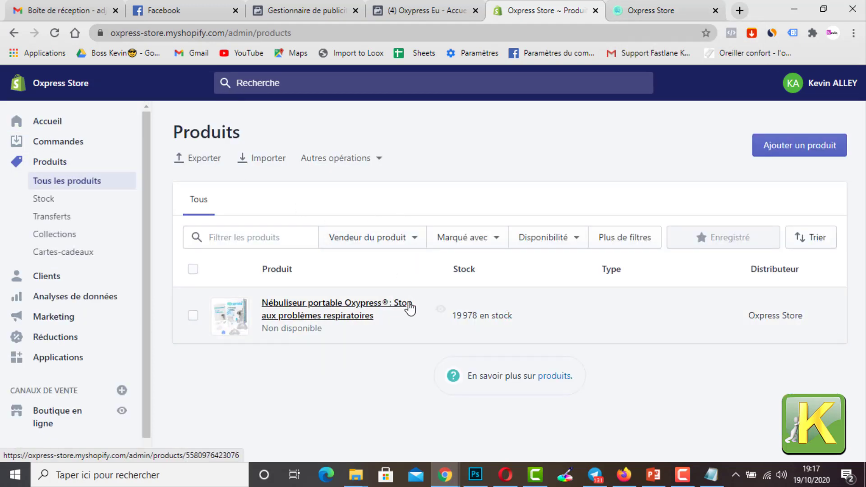
pyautogui.click(440, 311)
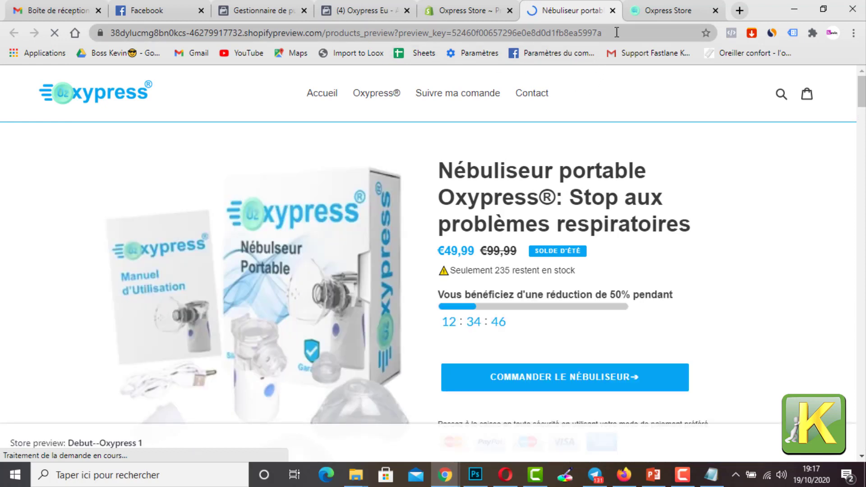
pyautogui.moveTo(617, 32); pyautogui.dragTo(110, 33)
pyautogui.hotkey('ctrl', 'c')
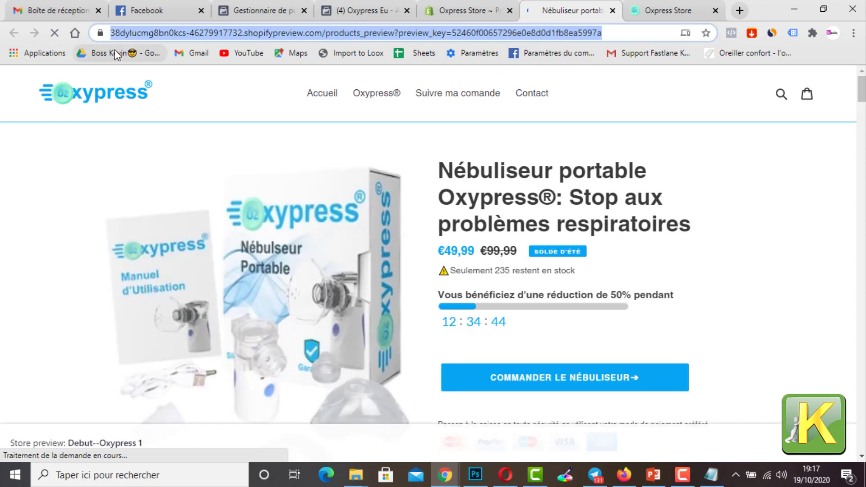
# Step: Return to the ad in Facebook Ads Manager and paste the copied product preview link as its website URL
pyautogui.click(467, 10)
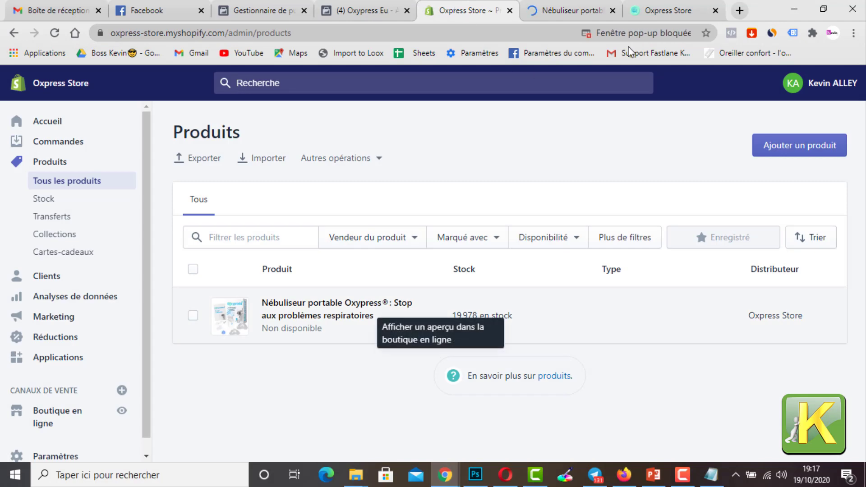
pyautogui.click(361, 10)
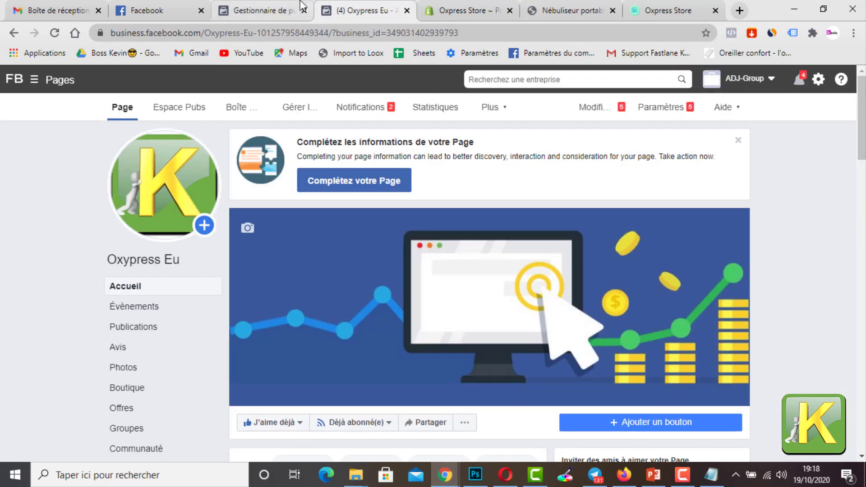
pyautogui.click(301, 7)
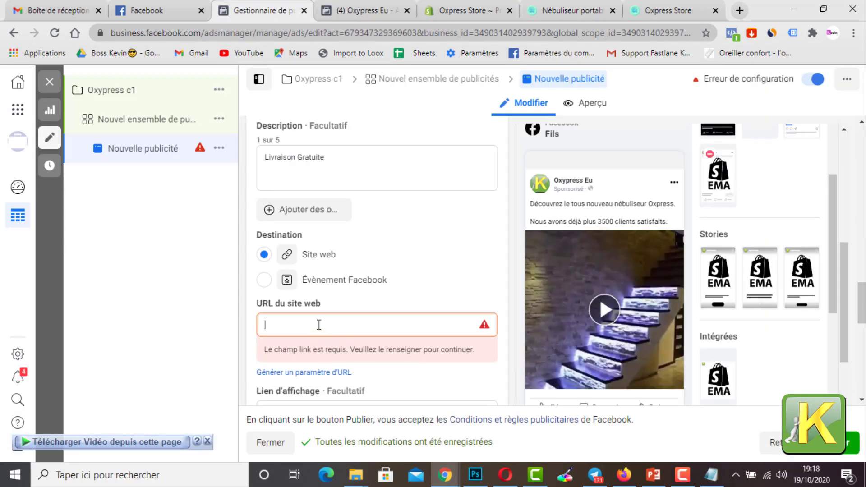
pyautogui.hotkey('ctrl', 'v')
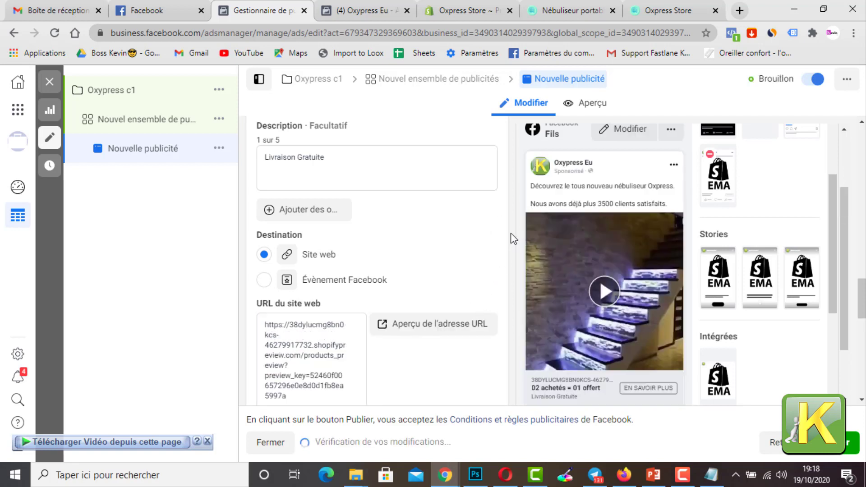
# Step: Set the ad's call-to-action to Acheter and look over the tracking settings
pyautogui.scroll(-1, 547, 323)
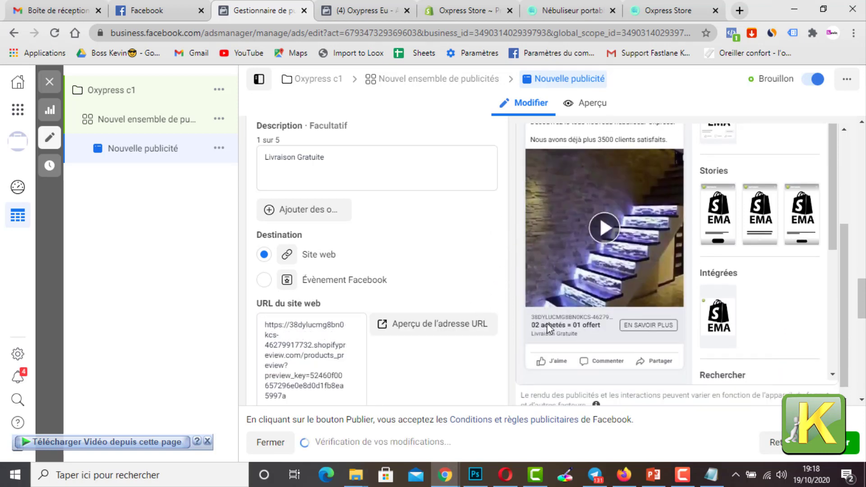
pyautogui.scroll(-1, 469, 328)
pyautogui.scroll(-1, 470, 327)
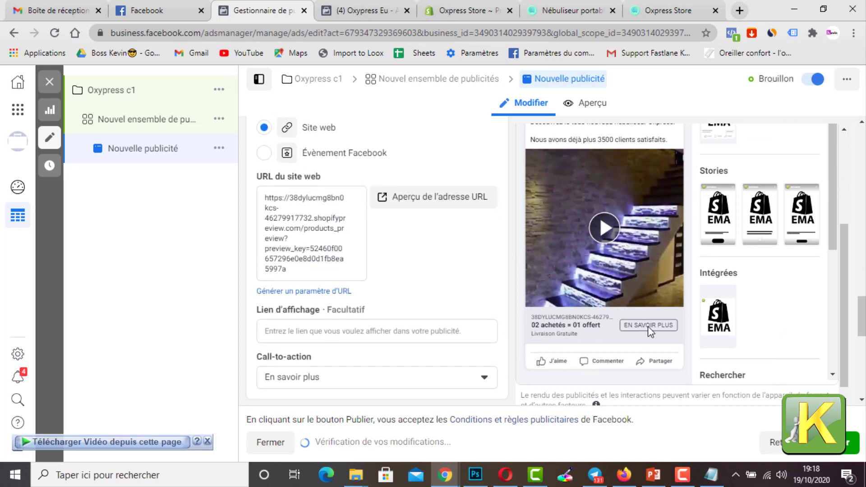
pyautogui.scroll(-2, 432, 312)
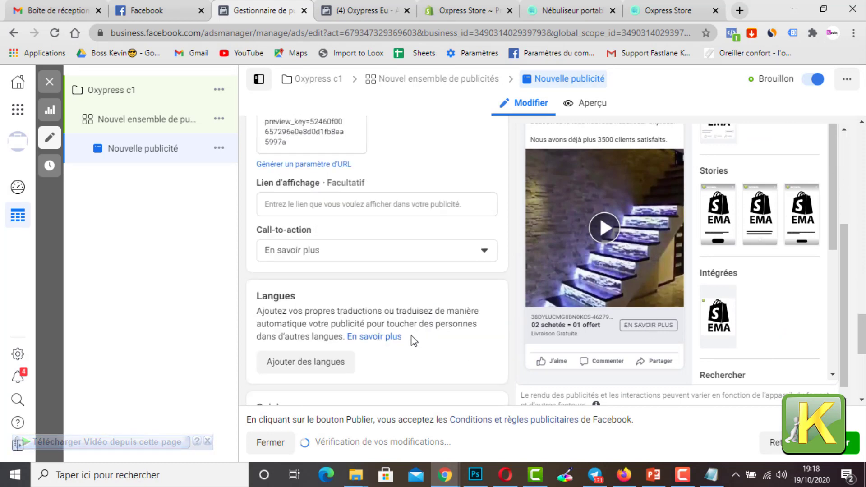
pyautogui.click(388, 251)
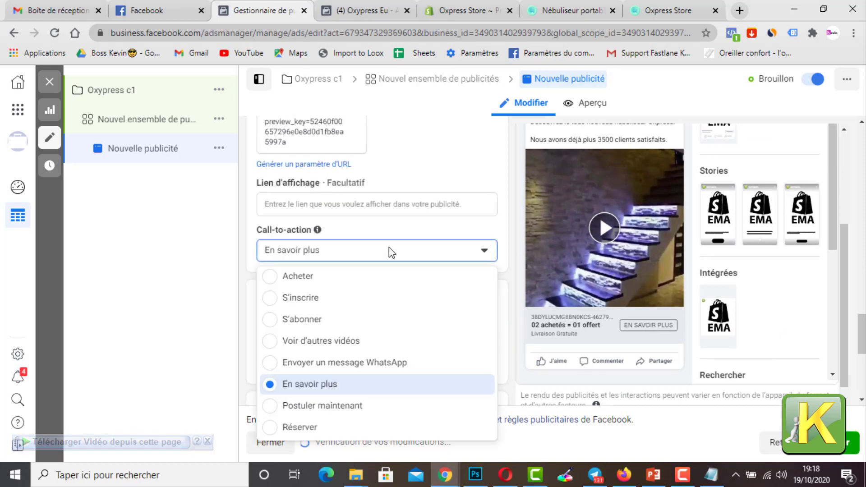
pyautogui.click(319, 277)
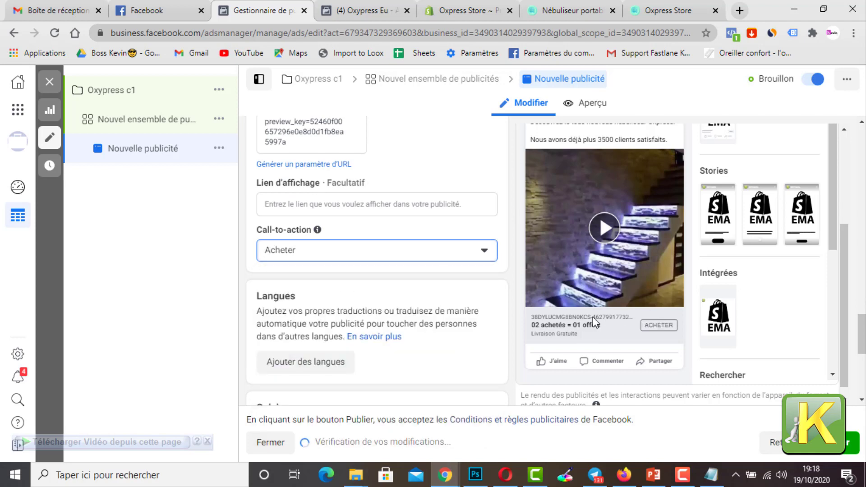
pyautogui.scroll(-1, 655, 306)
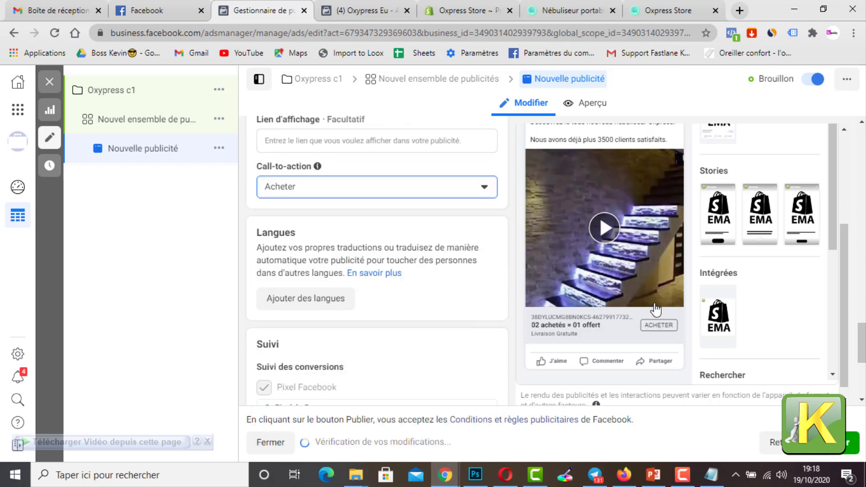
pyautogui.scroll(-1, 594, 332)
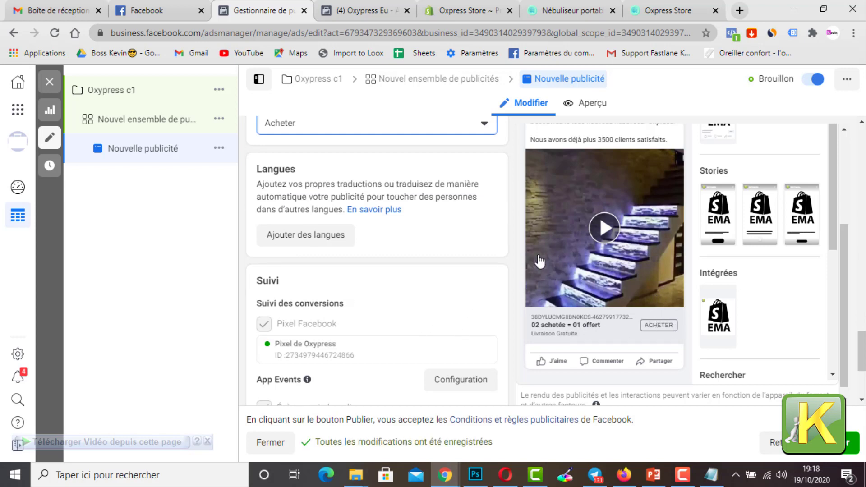
pyautogui.scroll(-3, 534, 311)
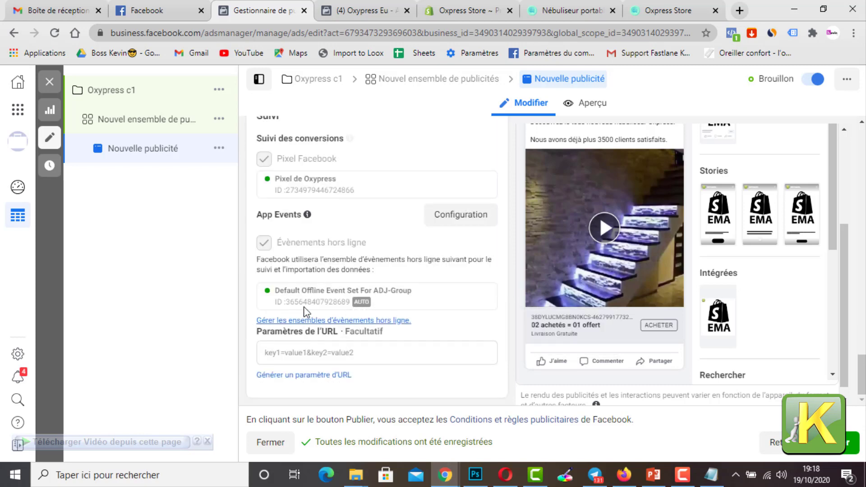
# Step: Publish the Oxypress c1 campaign together with its ad set and ad
pyautogui.scroll(5, 397, 328)
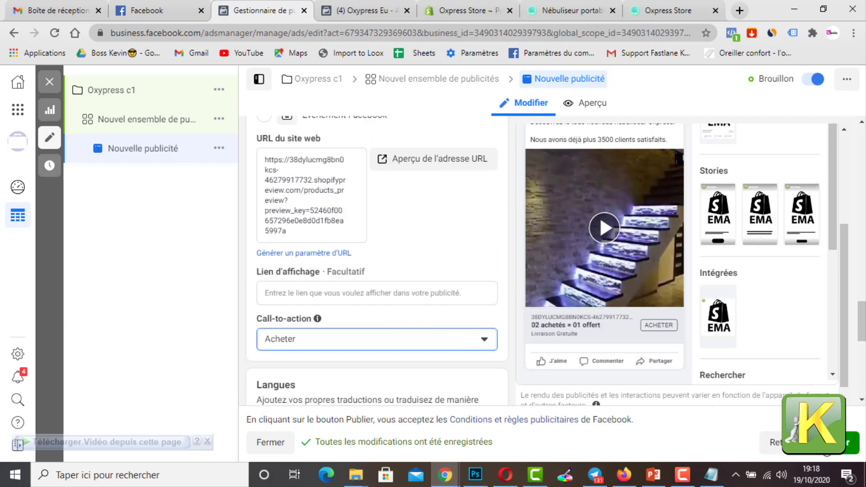
pyautogui.click(831, 451)
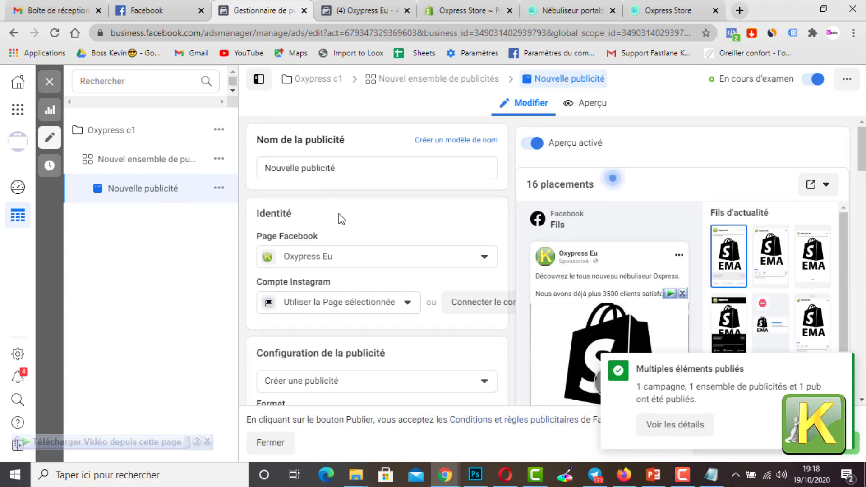
pyautogui.scroll(-4, 349, 237)
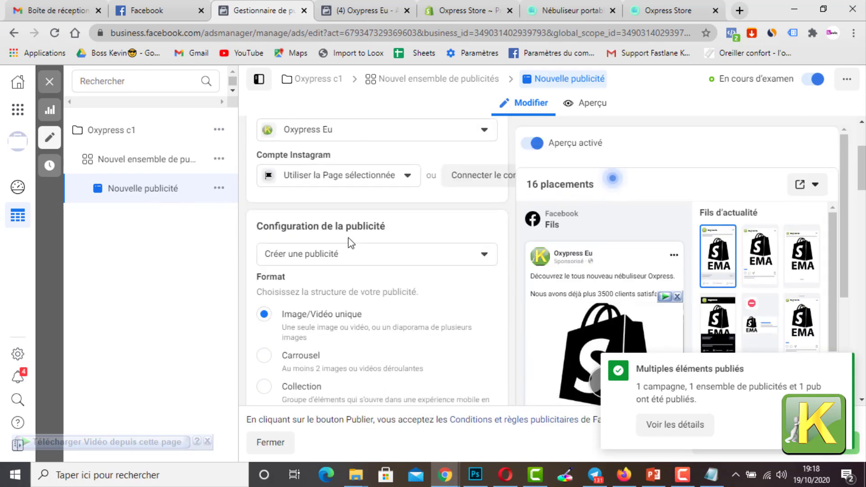
# Step: Open the campaign's ad set and review its conversion event, schedule, audience, and optimisation and delivery settings
pyautogui.click(159, 161)
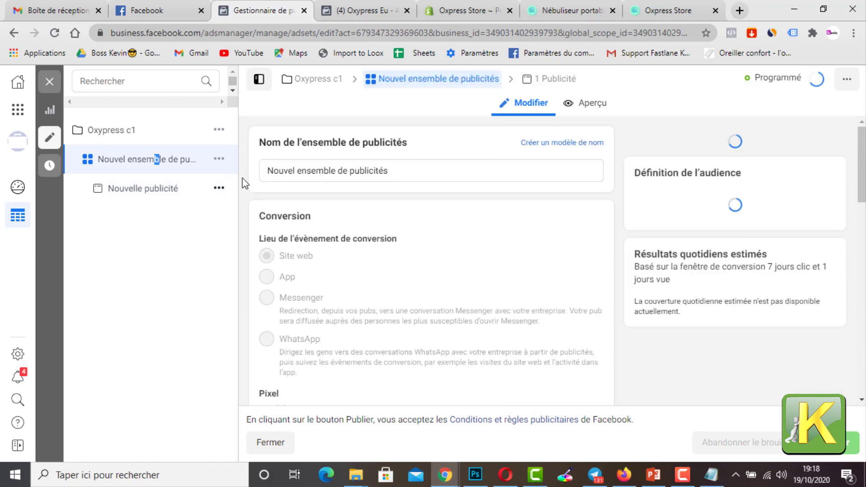
pyautogui.scroll(-15, 379, 226)
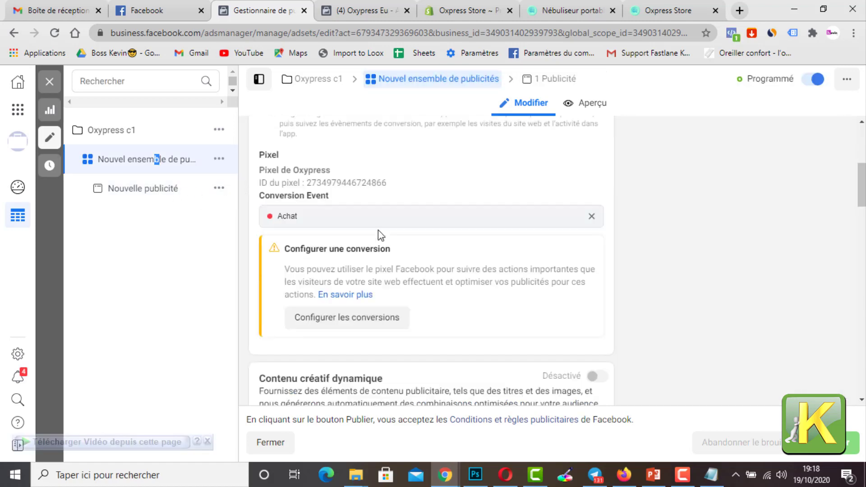
pyautogui.scroll(-15, 395, 244)
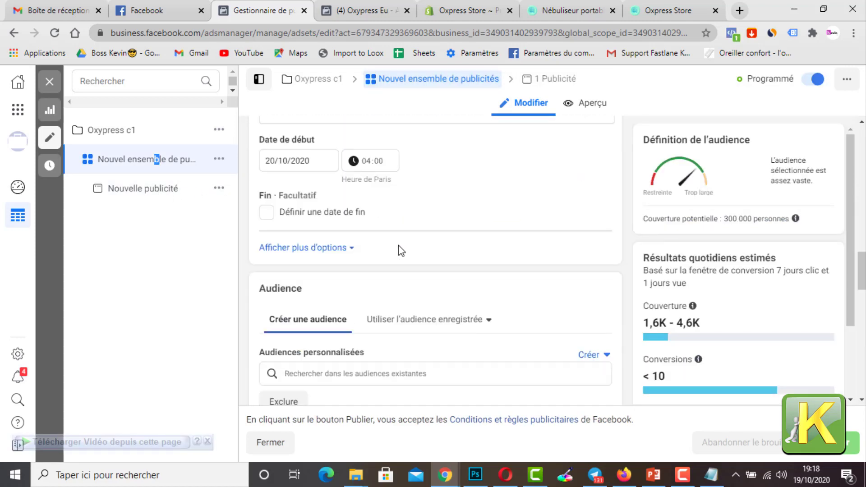
pyautogui.scroll(-3, 463, 254)
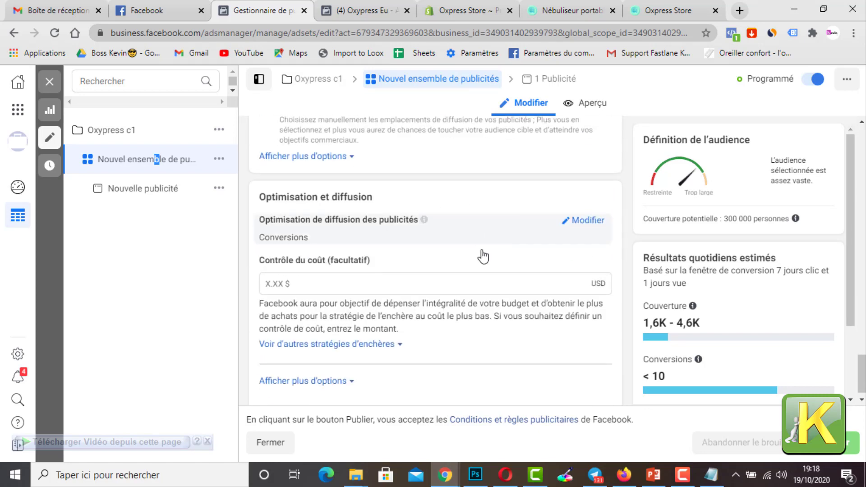
pyautogui.scroll(8, 482, 256)
pyautogui.scroll(4, 500, 254)
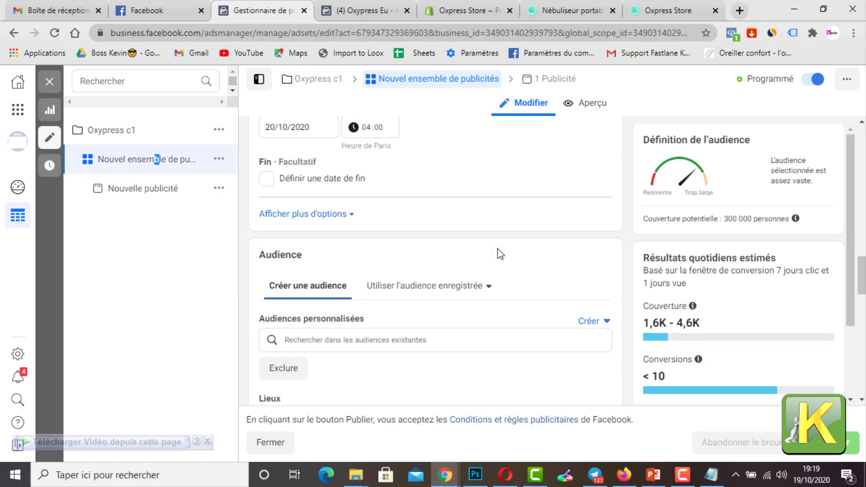
pyautogui.scroll(-4, 401, 271)
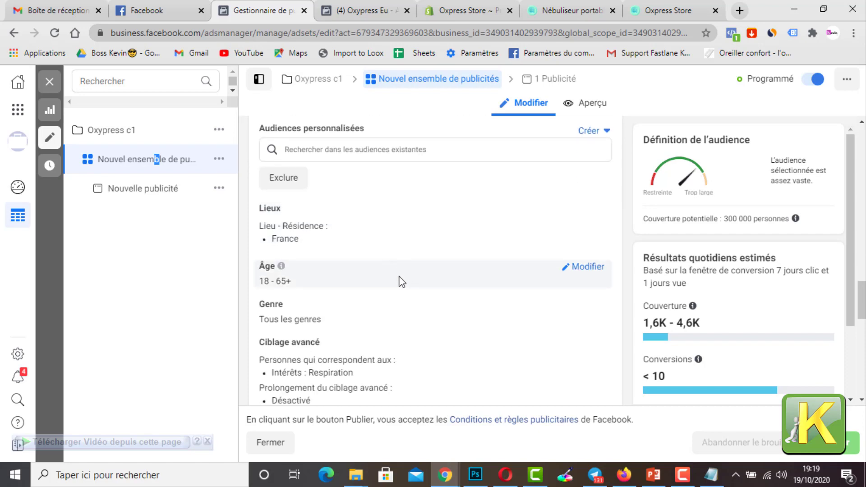
pyautogui.scroll(-3, 371, 307)
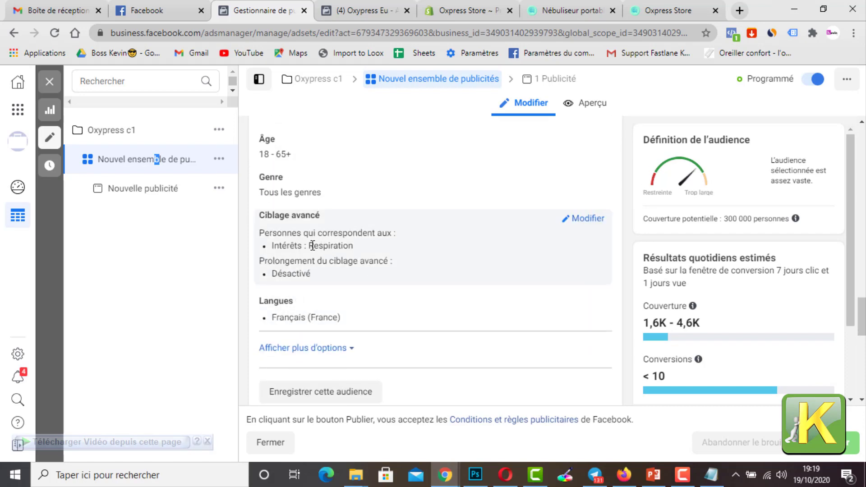
# Step: Rename the ad set as Respiration by copying its targeted interest, and publish the change
pyautogui.moveTo(311, 245); pyautogui.dragTo(356, 249)
pyautogui.hotkey('ctrl', 'c')
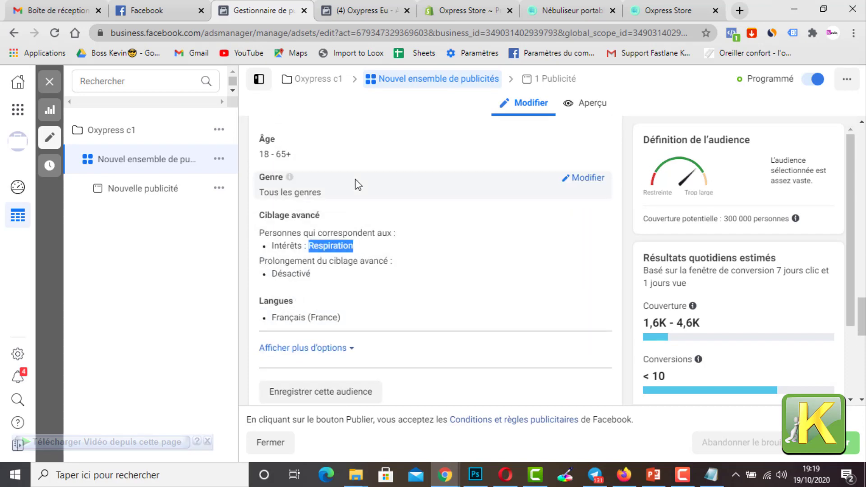
pyautogui.scroll(-5, 340, 164)
pyautogui.scroll(10, 339, 165)
pyautogui.moveTo(383, 171); pyautogui.dragTo(244, 171)
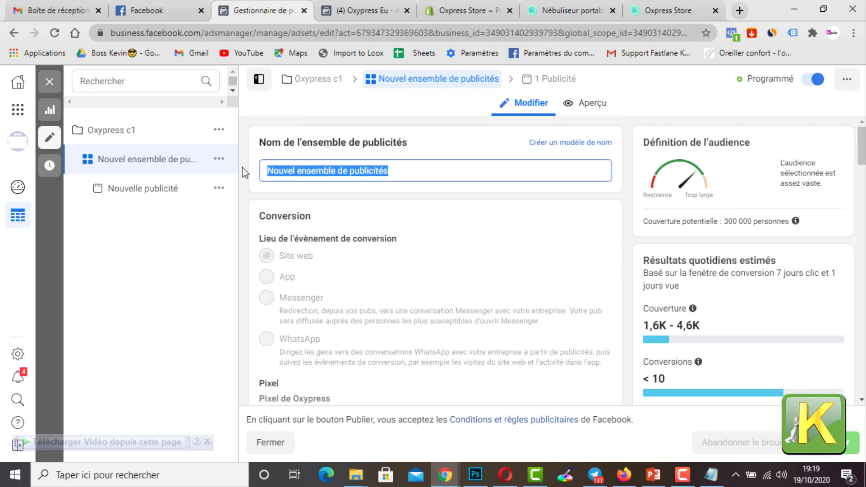
pyautogui.hotkey('ctrl', 'v')
pyautogui.click(426, 137)
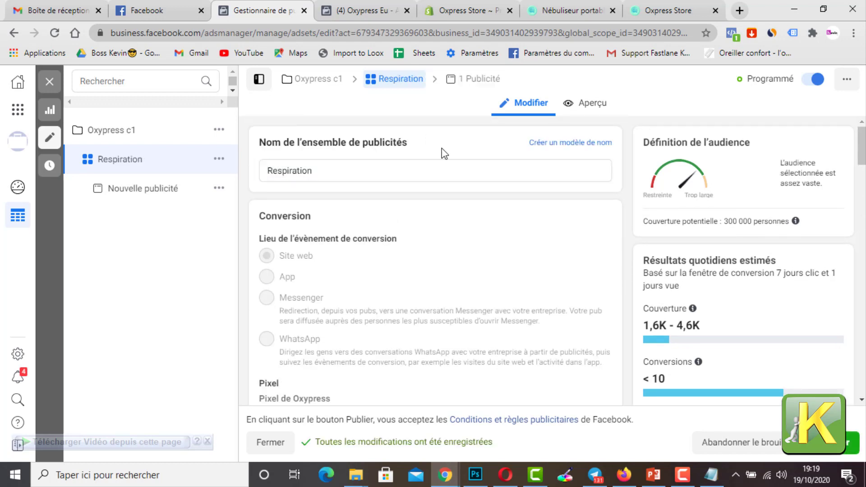
pyautogui.click(834, 451)
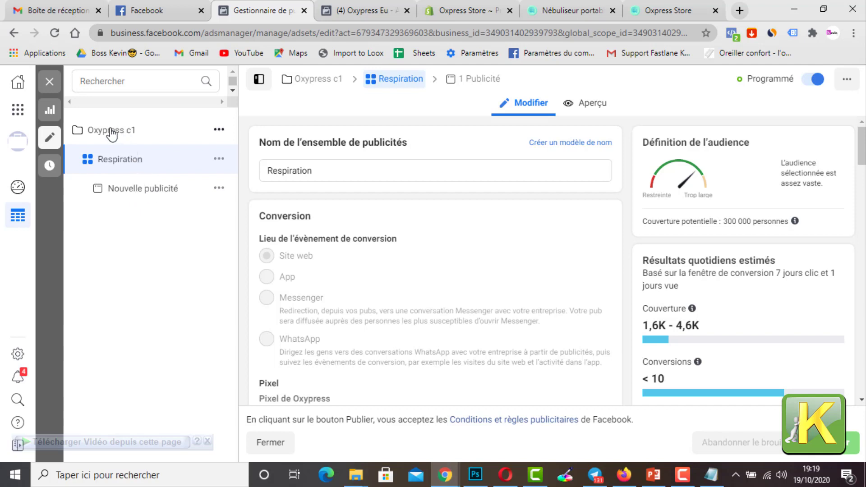
# Step: Duplicate the Respiration ad set within its original campaign, making 2 copies
pyautogui.click(219, 161)
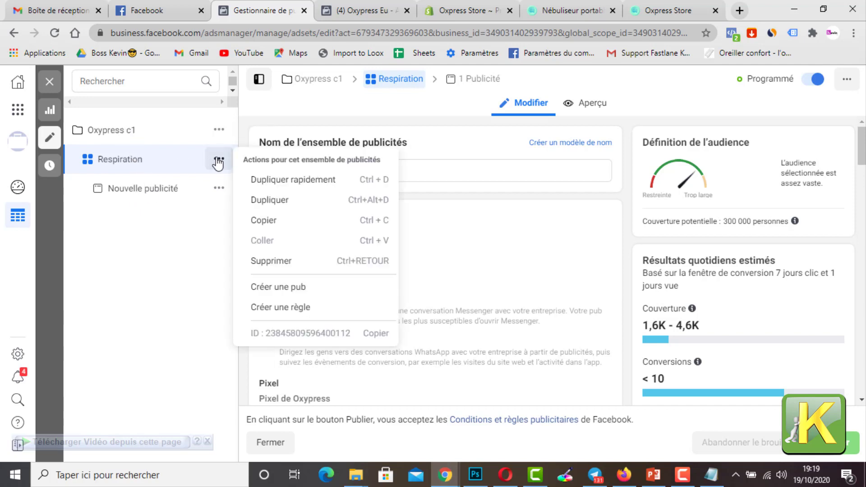
pyautogui.click(260, 202)
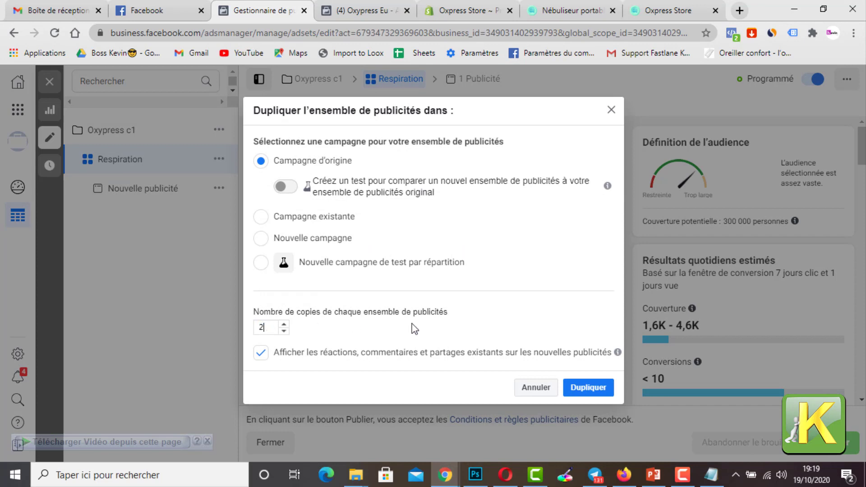
pyautogui.click(592, 393)
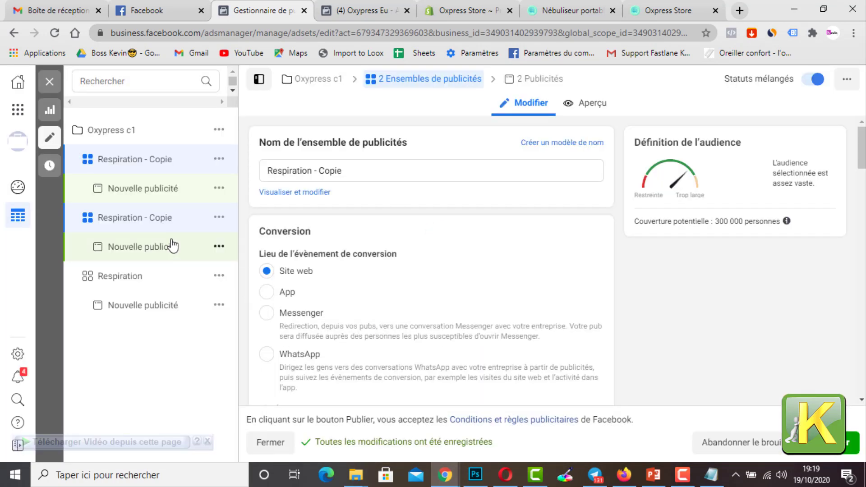
# Step: In the advanced targeting of the two ad set copies, replace the Respiration interest with the suggested interest Poumon
pyautogui.scroll(-5, 316, 253)
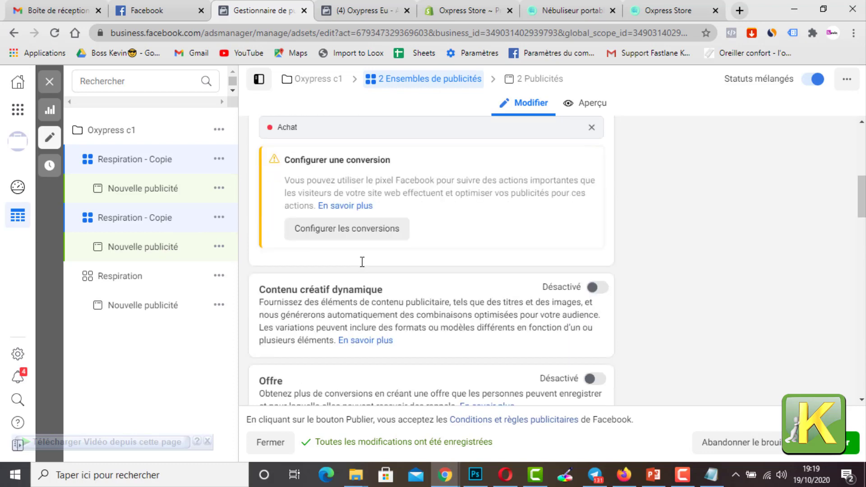
pyautogui.scroll(-5, 398, 249)
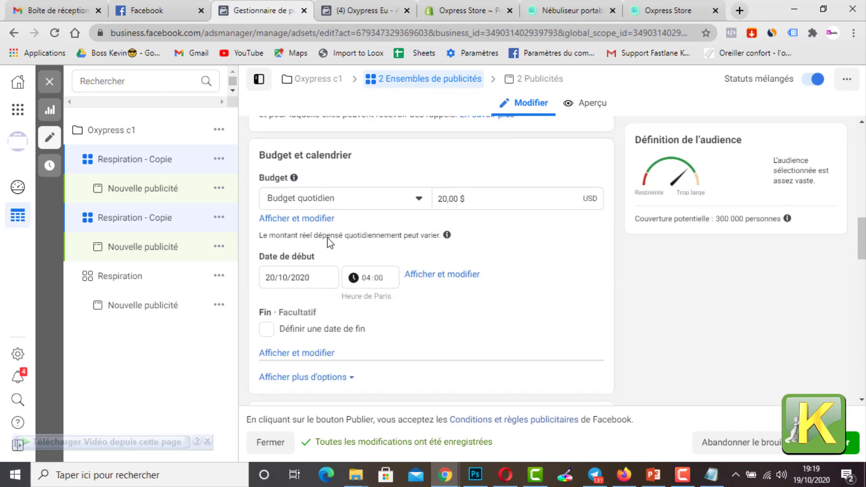
pyautogui.scroll(-10, 328, 243)
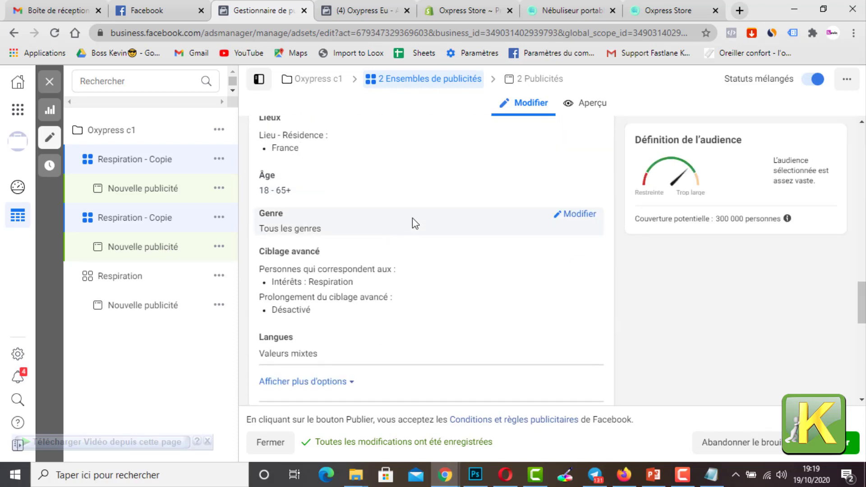
pyautogui.scroll(-1, 505, 191)
pyautogui.scroll(2, 502, 212)
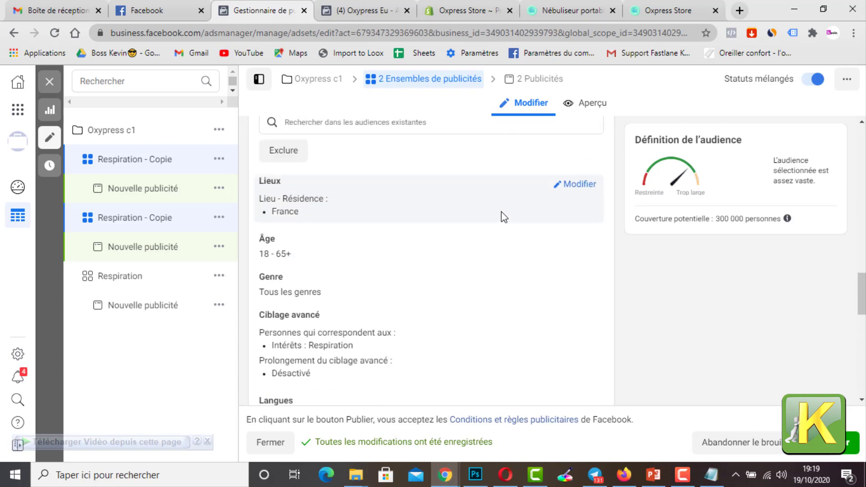
pyautogui.click(561, 320)
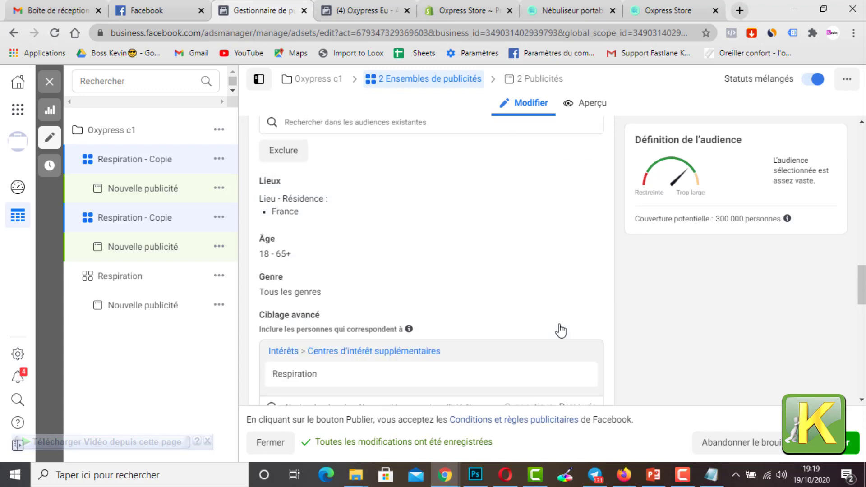
pyautogui.scroll(-4, 551, 323)
pyautogui.click(526, 224)
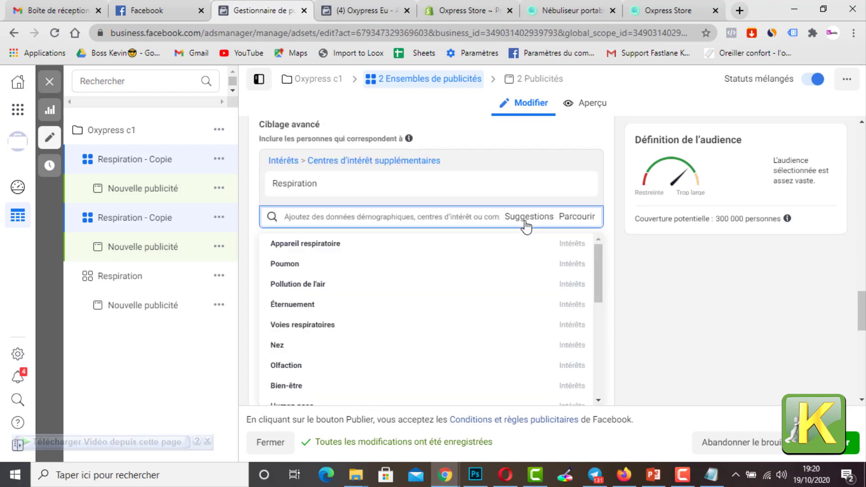
pyautogui.click(419, 266)
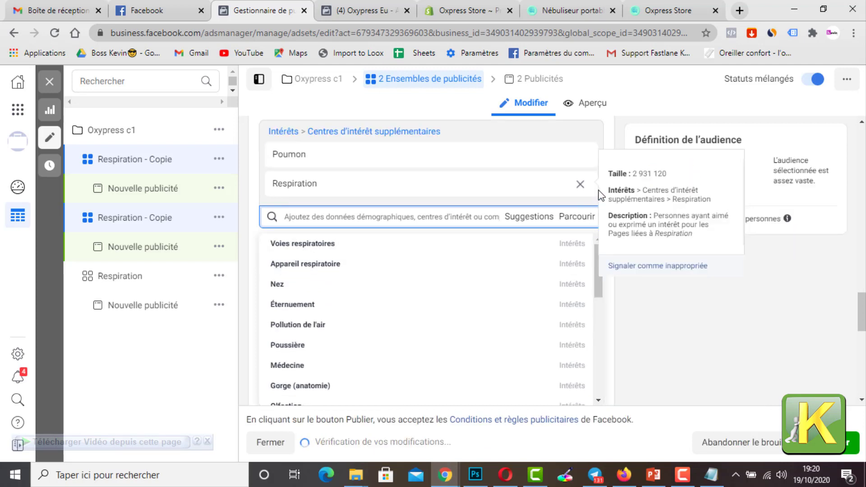
pyautogui.click(645, 287)
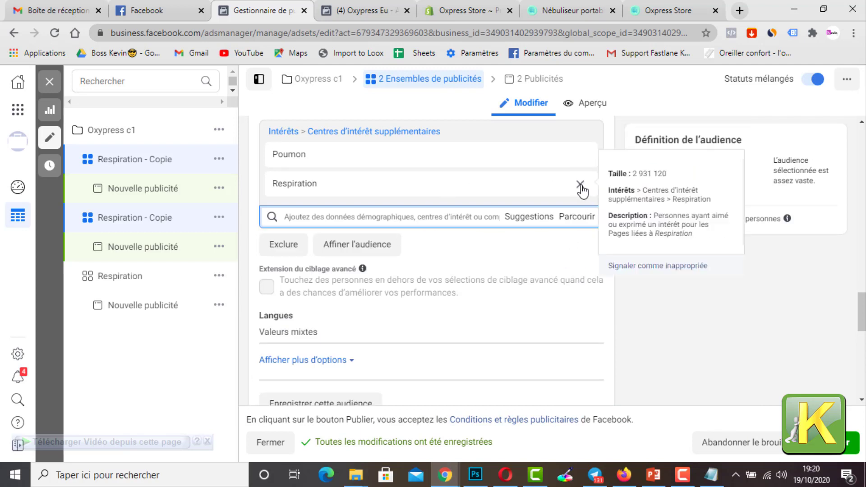
pyautogui.click(581, 185)
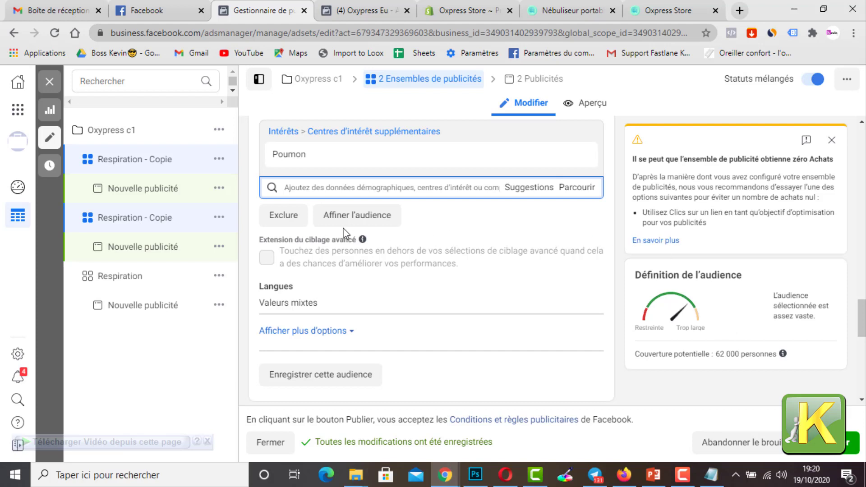
# Step: Add the suggested interests Nez, Appareil respiratoire and Médecine to the copies' advanced targeting
pyautogui.click(520, 189)
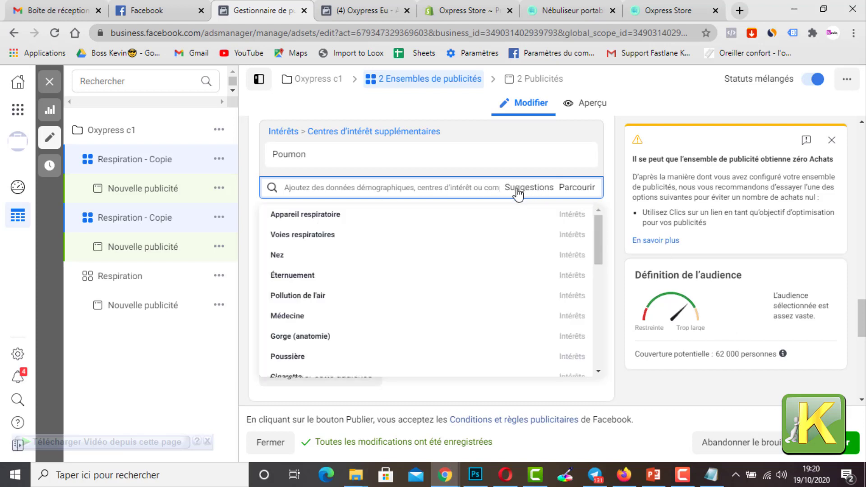
pyautogui.click(392, 260)
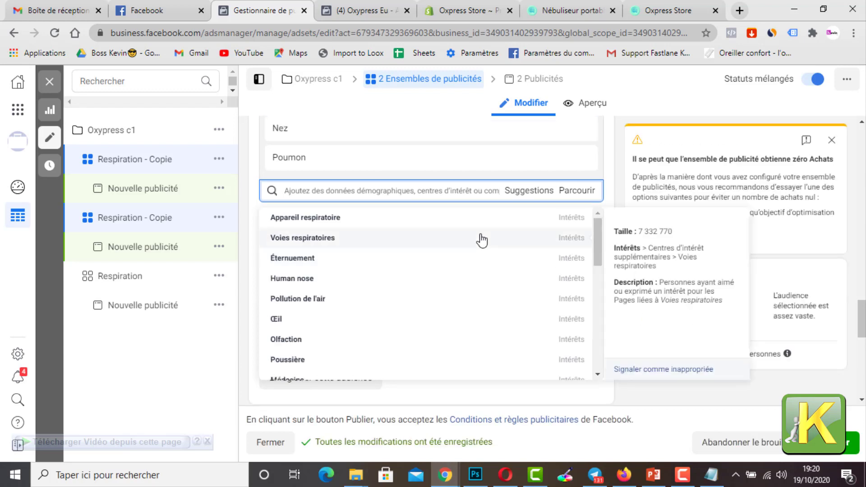
pyautogui.click(342, 225)
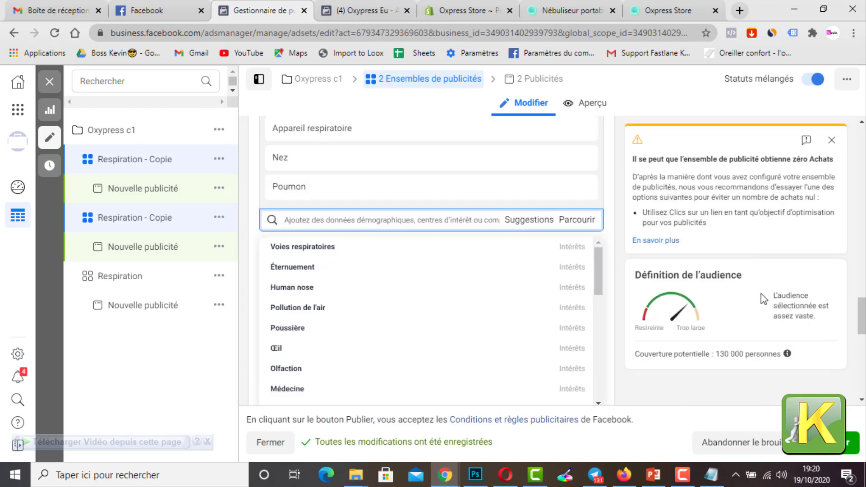
pyautogui.scroll(-2, 391, 307)
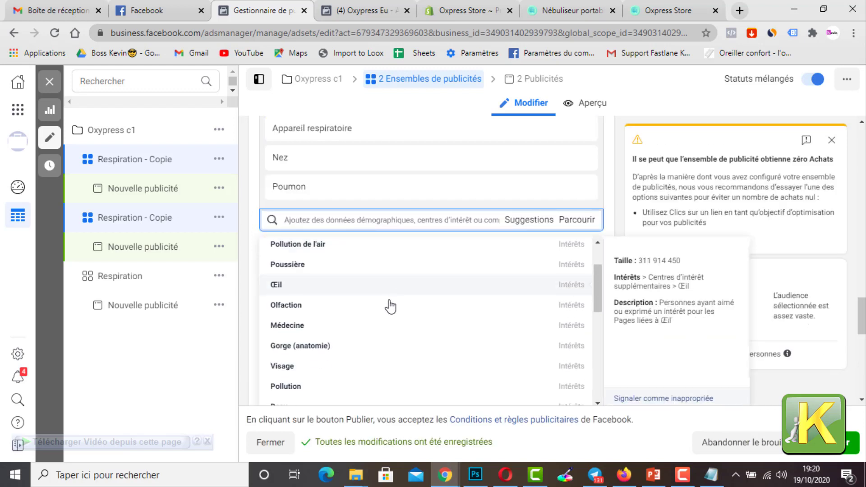
pyautogui.click(370, 325)
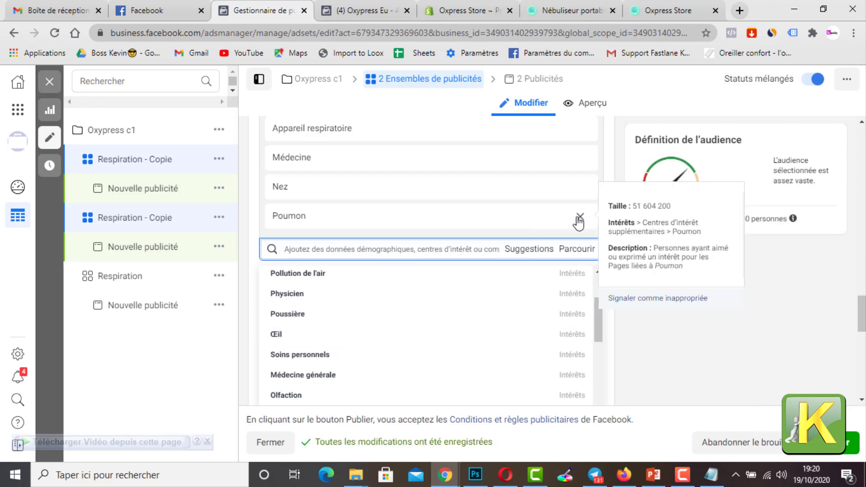
# Step: Remove the Poumon, Nez and Appareil respiratoire interests from the copies' targeting, keeping only Médecine
pyautogui.click(579, 218)
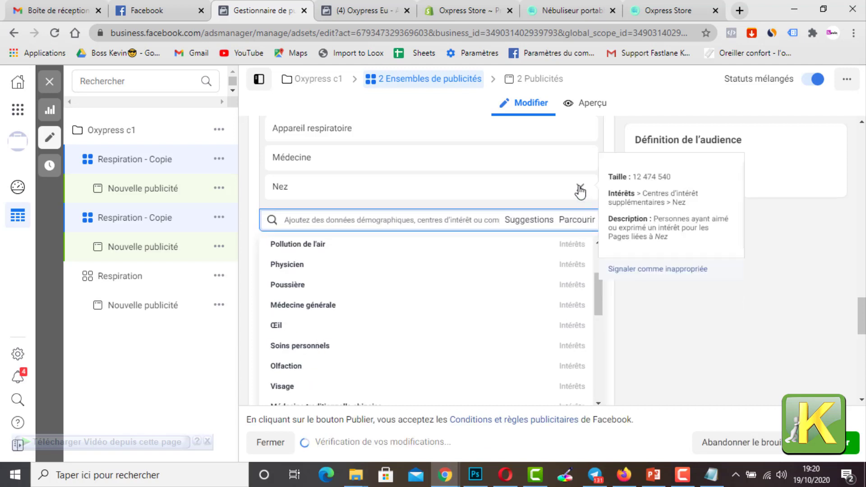
pyautogui.click(580, 188)
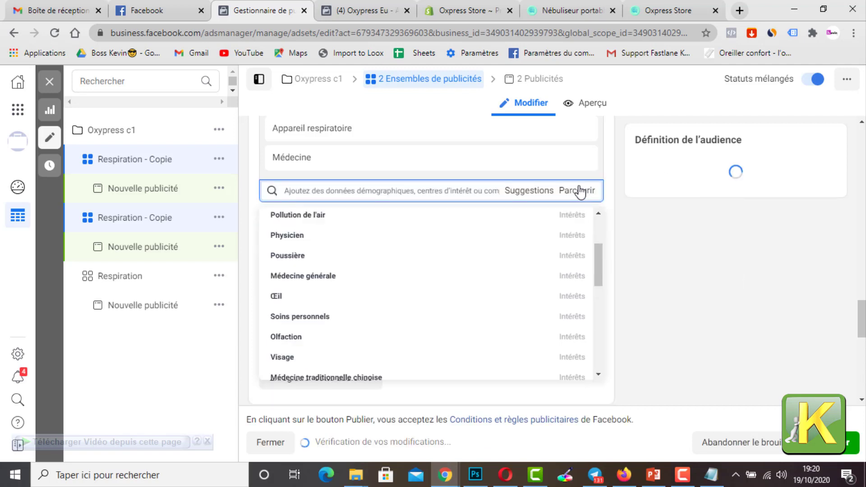
pyautogui.click(580, 134)
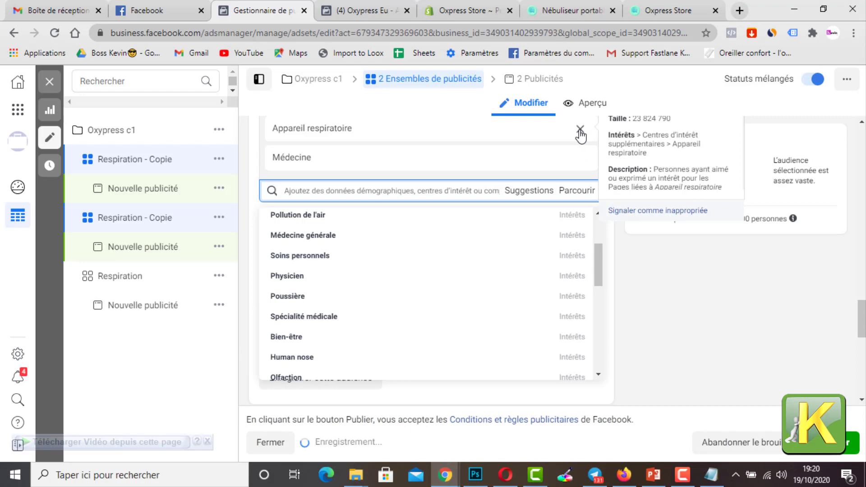
pyautogui.click(635, 243)
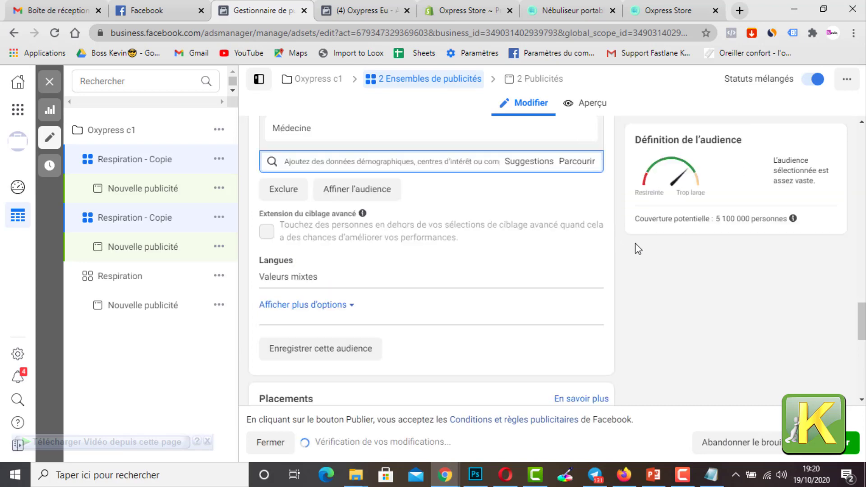
# Step: Rename the two selected Respiration ad set copies to Médecine, matching their targeted interest, and publish the changes
pyautogui.scroll(4, 389, 235)
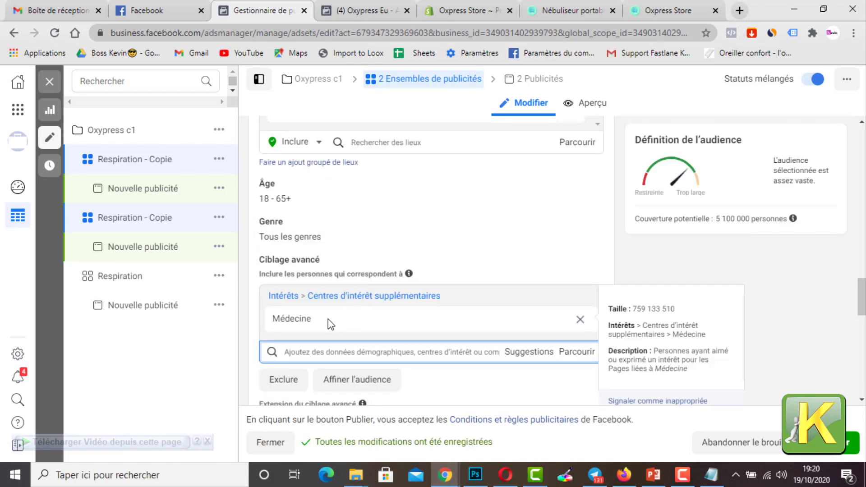
pyautogui.moveTo(328, 319); pyautogui.dragTo(266, 319)
pyautogui.hotkey('ctrl', 'c')
pyautogui.scroll(15, 331, 191)
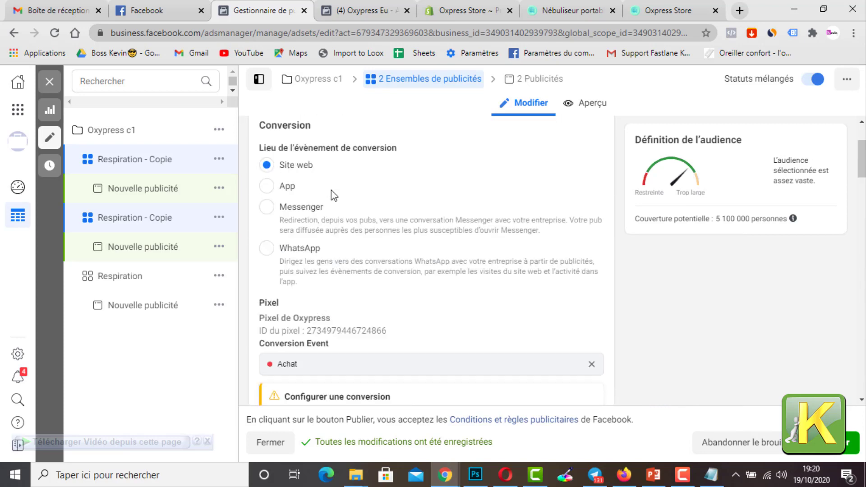
pyautogui.tripleClick(266, 171)
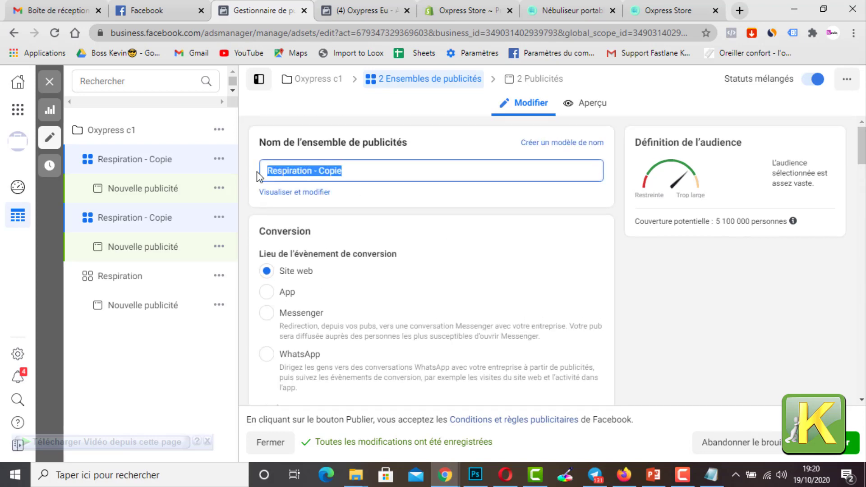
pyautogui.hotkey('ctrl', 'v')
pyautogui.click(851, 443)
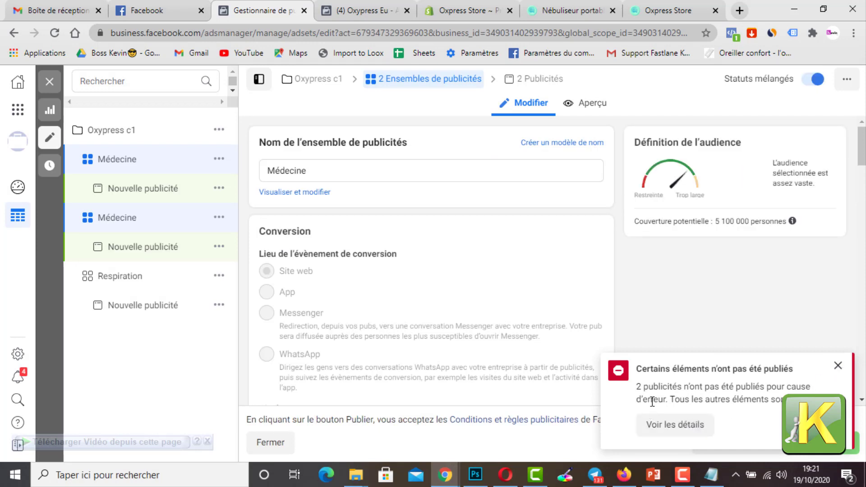
# Step: Look over the conversion settings of the two Médecine ad sets and dismiss the publishing notification
pyautogui.moveTo(304, 261)
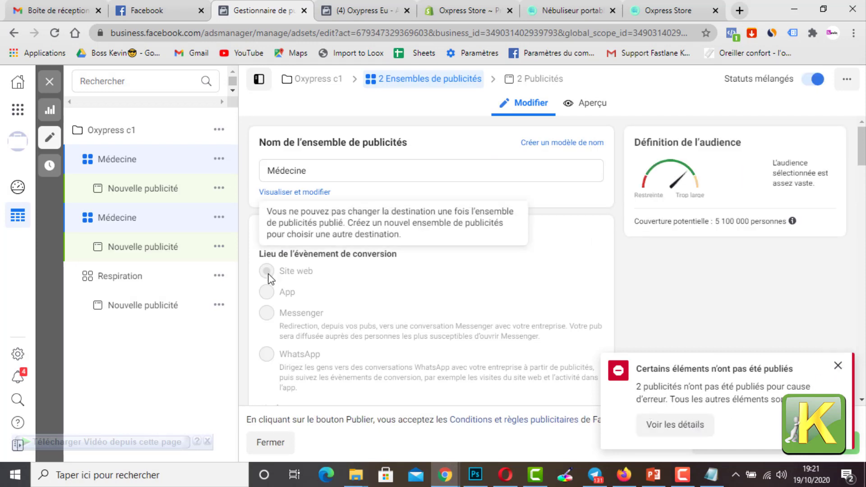
pyautogui.scroll(-4, 332, 308)
pyautogui.scroll(-7, 333, 325)
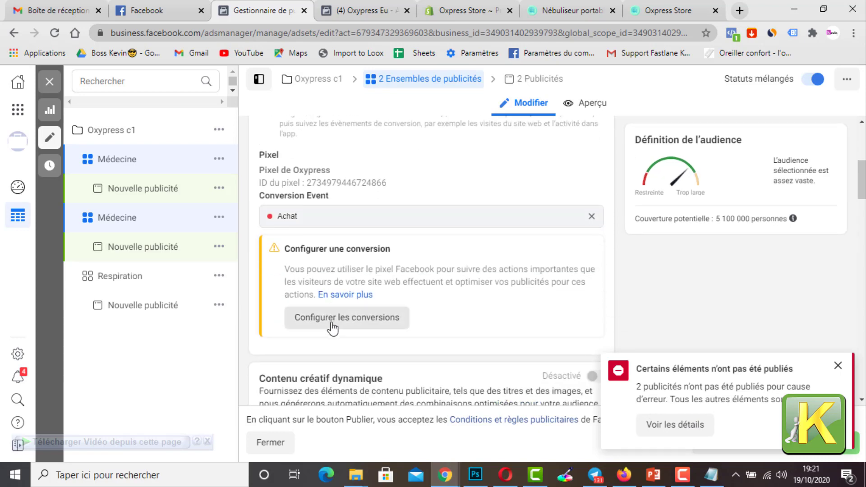
pyautogui.scroll(11, 387, 311)
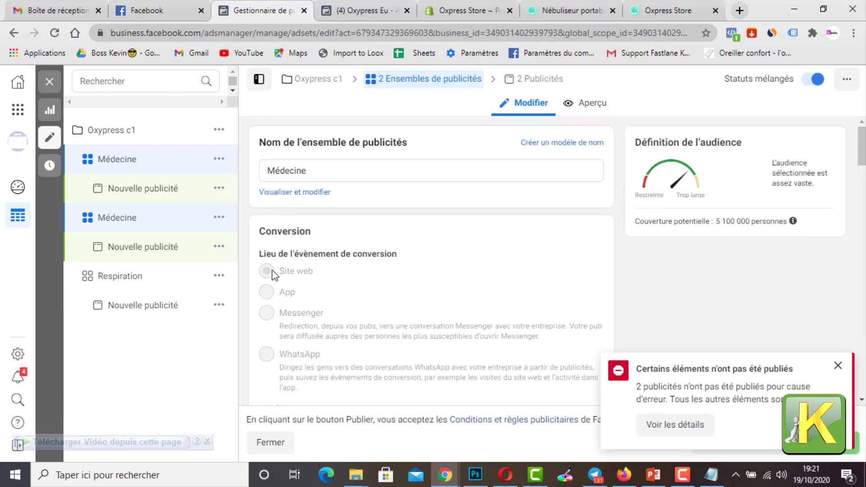
pyautogui.scroll(-5, 283, 260)
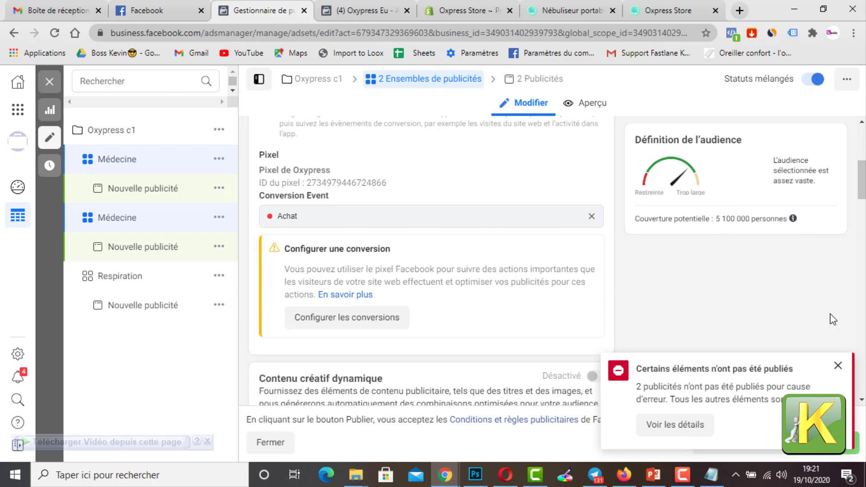
pyautogui.click(838, 366)
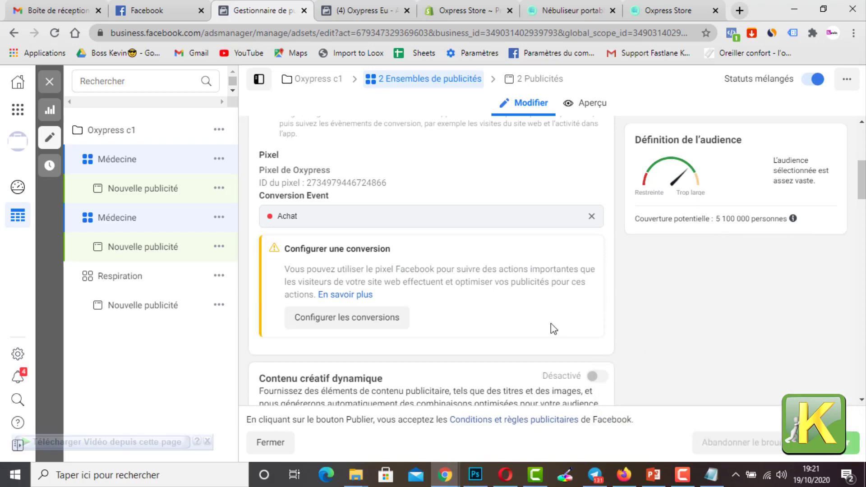
# Step: In the second Médecine ad set's advanced targeting, replace the Médecine interest with the suggested interest Soins personnels and publish it
pyautogui.click(156, 224)
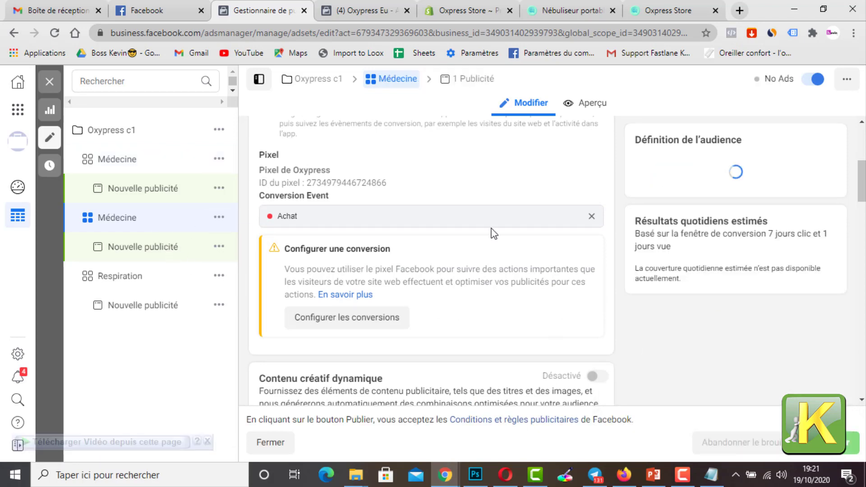
pyautogui.scroll(-15, 494, 233)
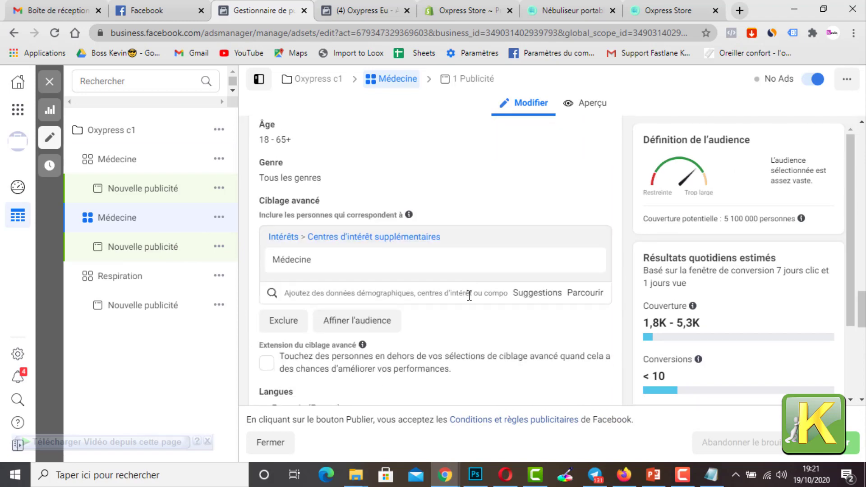
pyautogui.scroll(-3, 469, 294)
pyautogui.scroll(4, 467, 280)
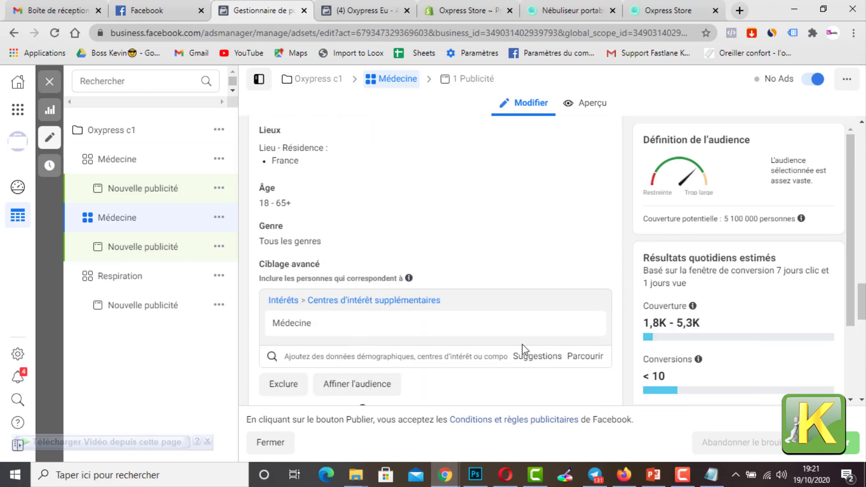
pyautogui.click(531, 357)
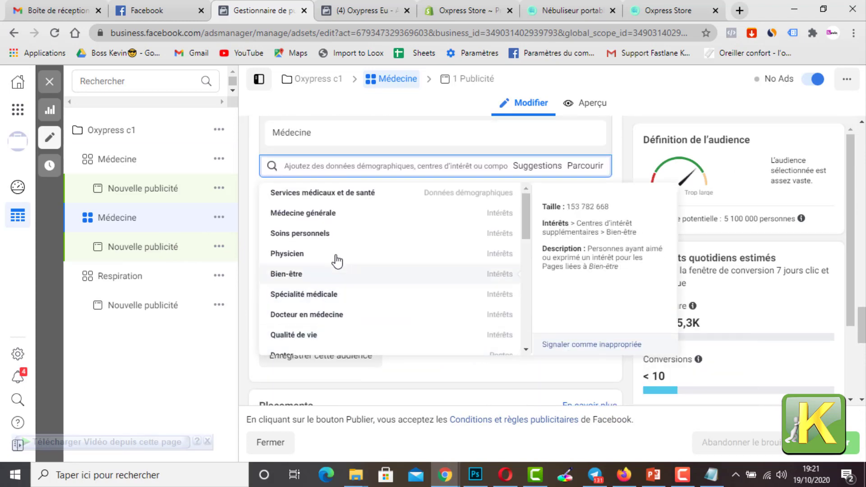
pyautogui.click(317, 234)
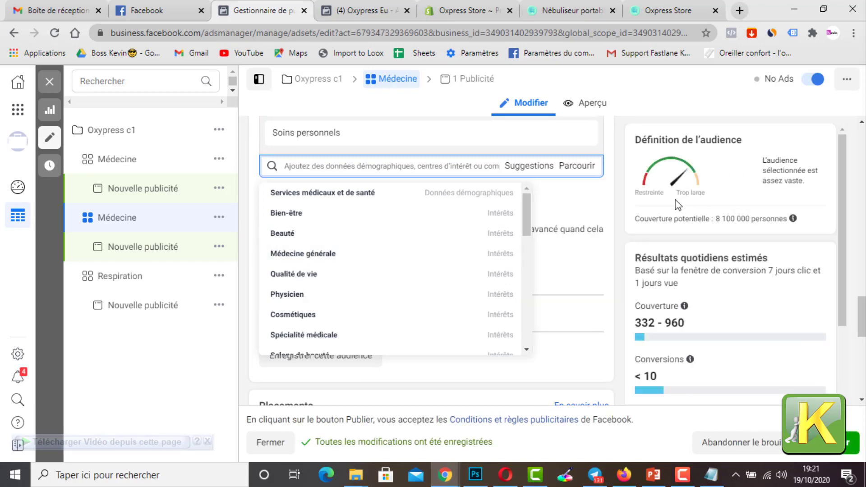
pyautogui.scroll(4, 588, 244)
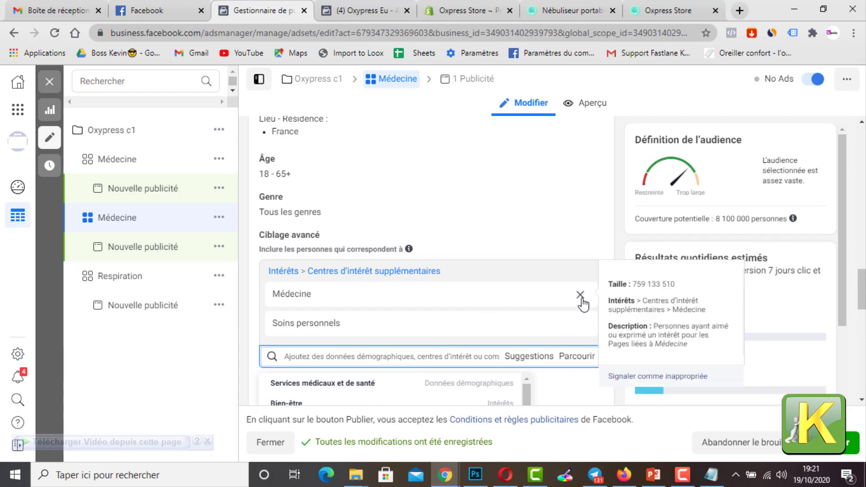
pyautogui.click(580, 296)
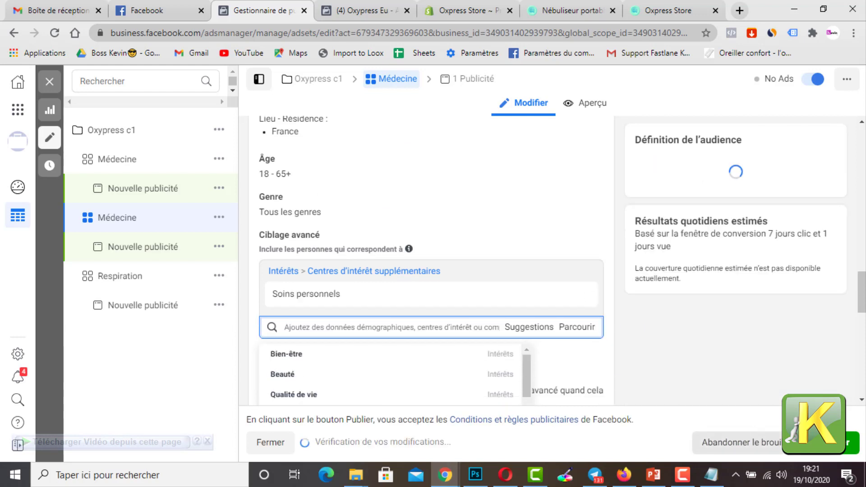
pyautogui.click(852, 443)
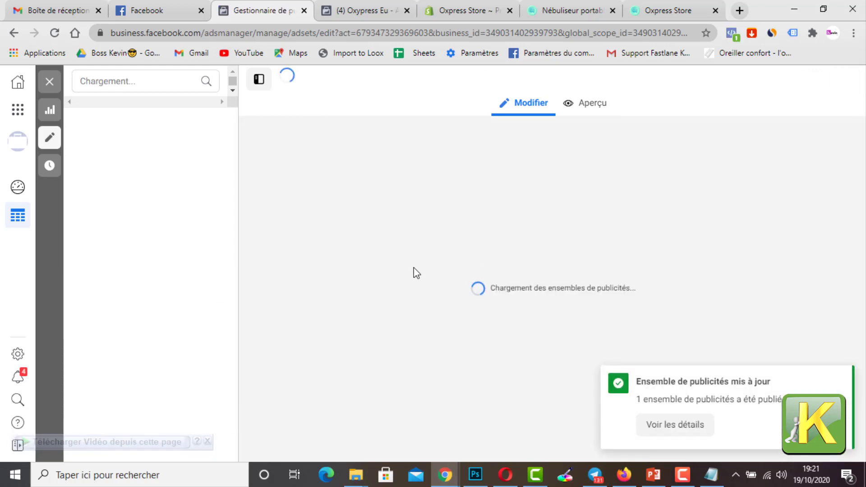
# Step: Rename the ad set targeting personal care to Soins personnels, copying the interest's name, and publish the change
pyautogui.scroll(-12, 413, 321)
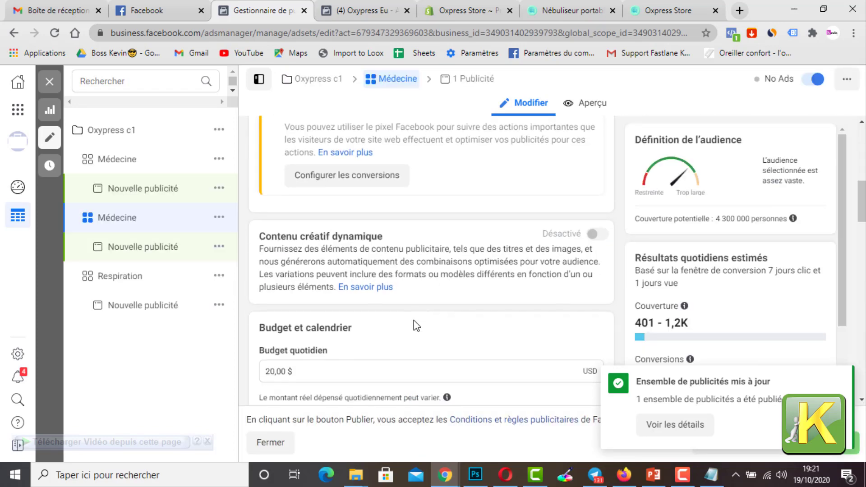
pyautogui.scroll(-7, 410, 322)
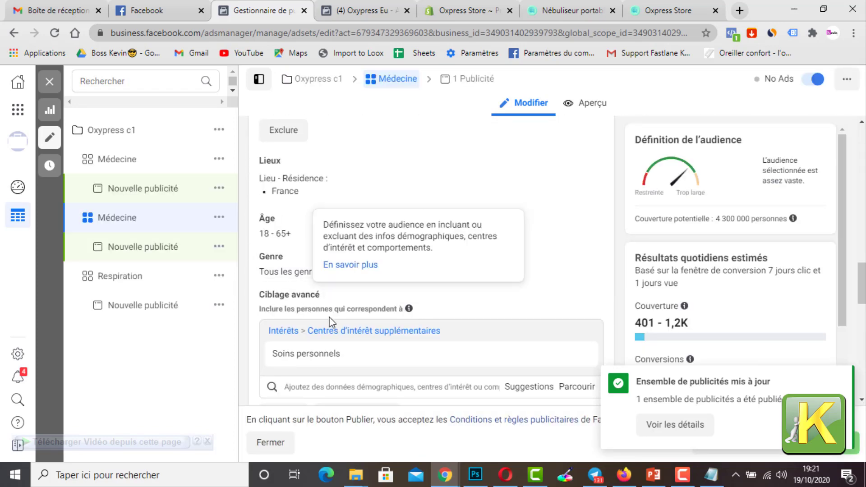
pyautogui.scroll(-3, 339, 289)
pyautogui.moveTo(344, 228); pyautogui.dragTo(264, 231)
pyautogui.hotkey('ctrl', 'c')
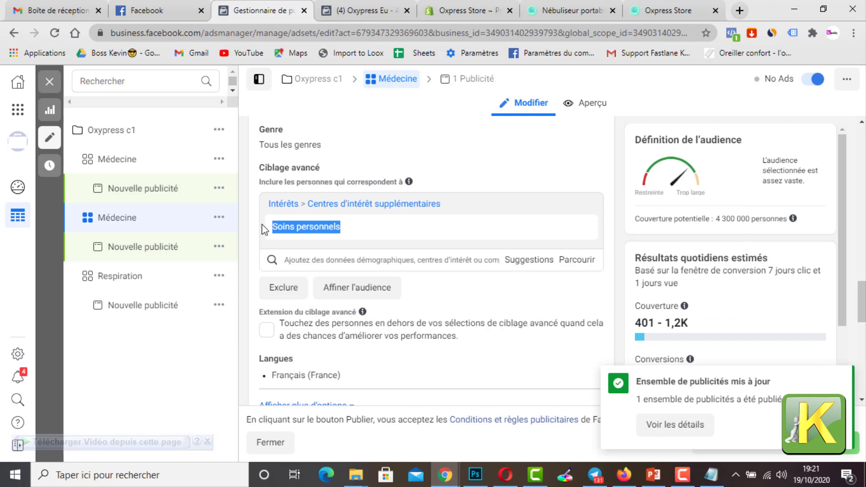
pyautogui.scroll(20, 373, 200)
pyautogui.tripleClick(354, 176)
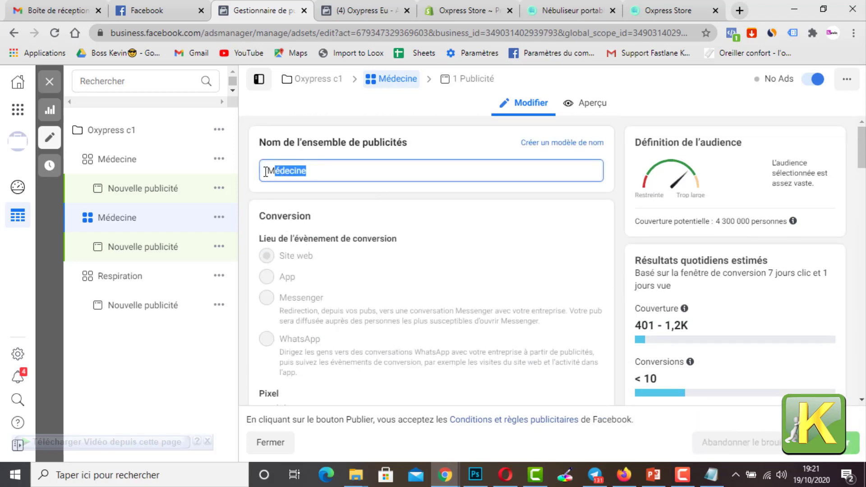
pyautogui.hotkey('ctrl', 'v')
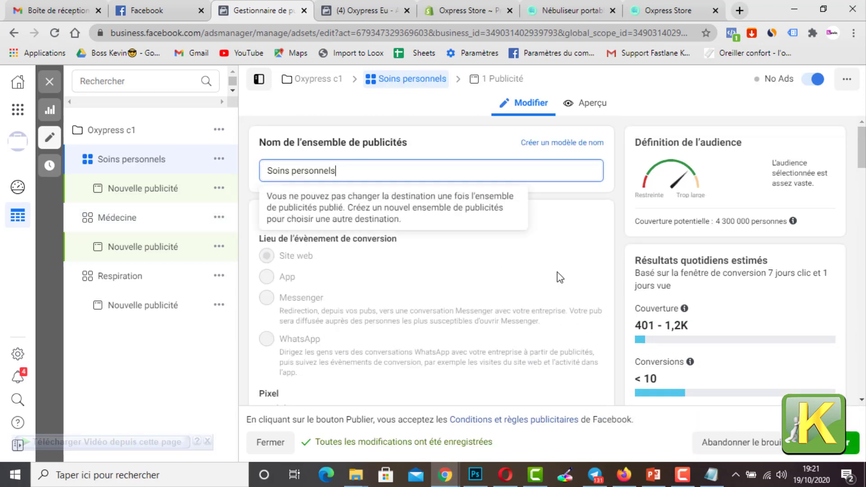
pyautogui.click(842, 443)
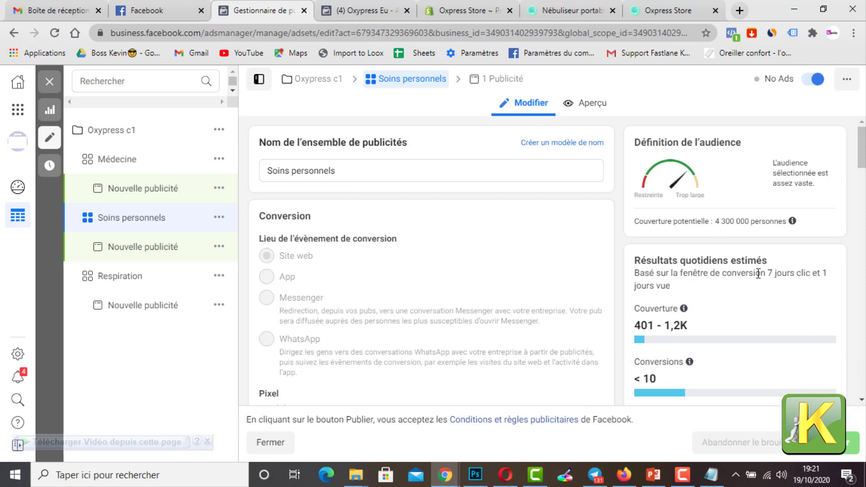
# Step: Return to the ads manager overview to view the campaign's ad sets
pyautogui.click(20, 115)
pyautogui.click(94, 161)
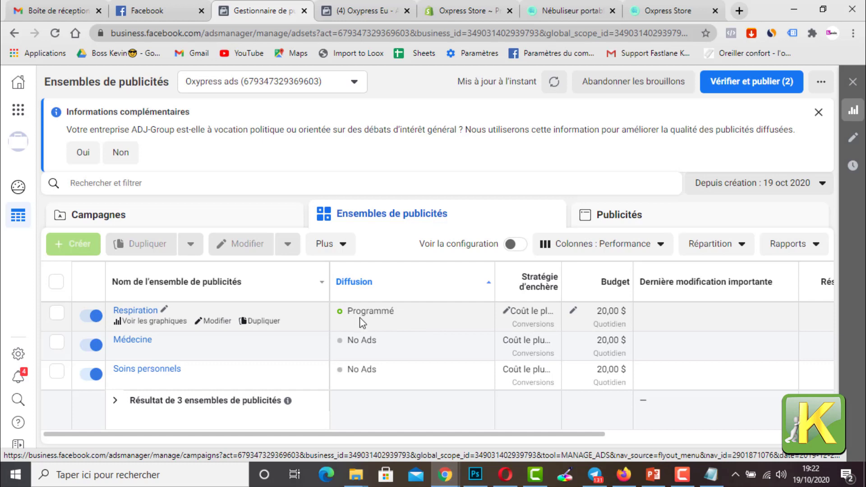
# Step: Switch to the PowerPoint presentation and go through the Testing slide to the slide Scaling jusqu'à 1000€
pyautogui.click(652, 474)
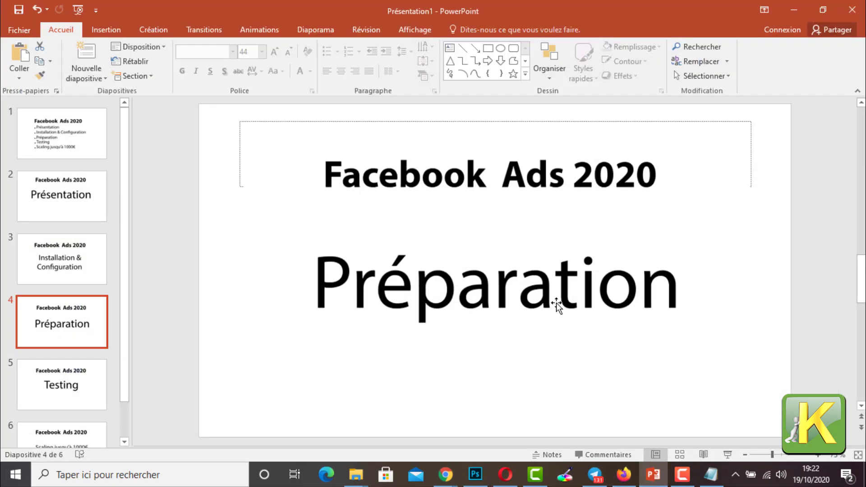
pyautogui.click(68, 377)
pyautogui.scroll(-2, 69, 379)
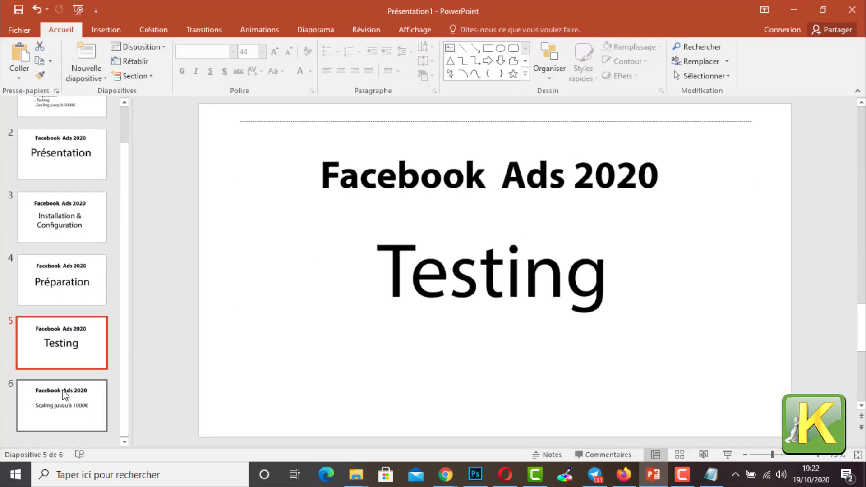
pyautogui.click(72, 395)
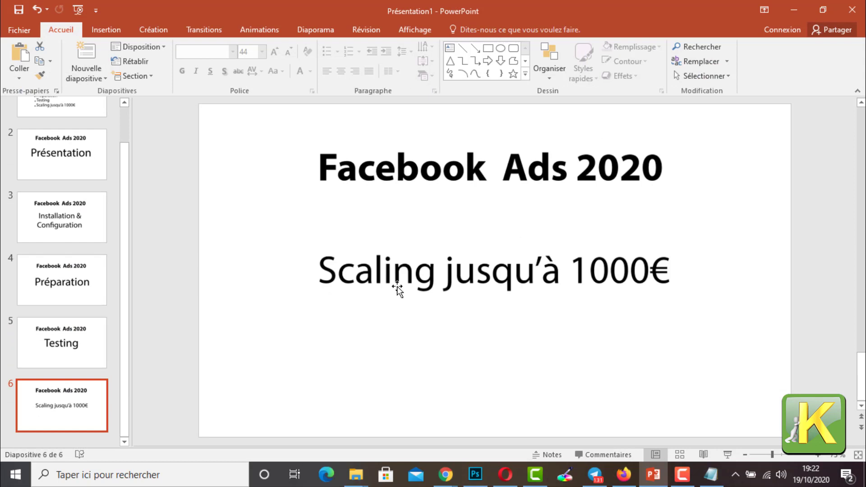